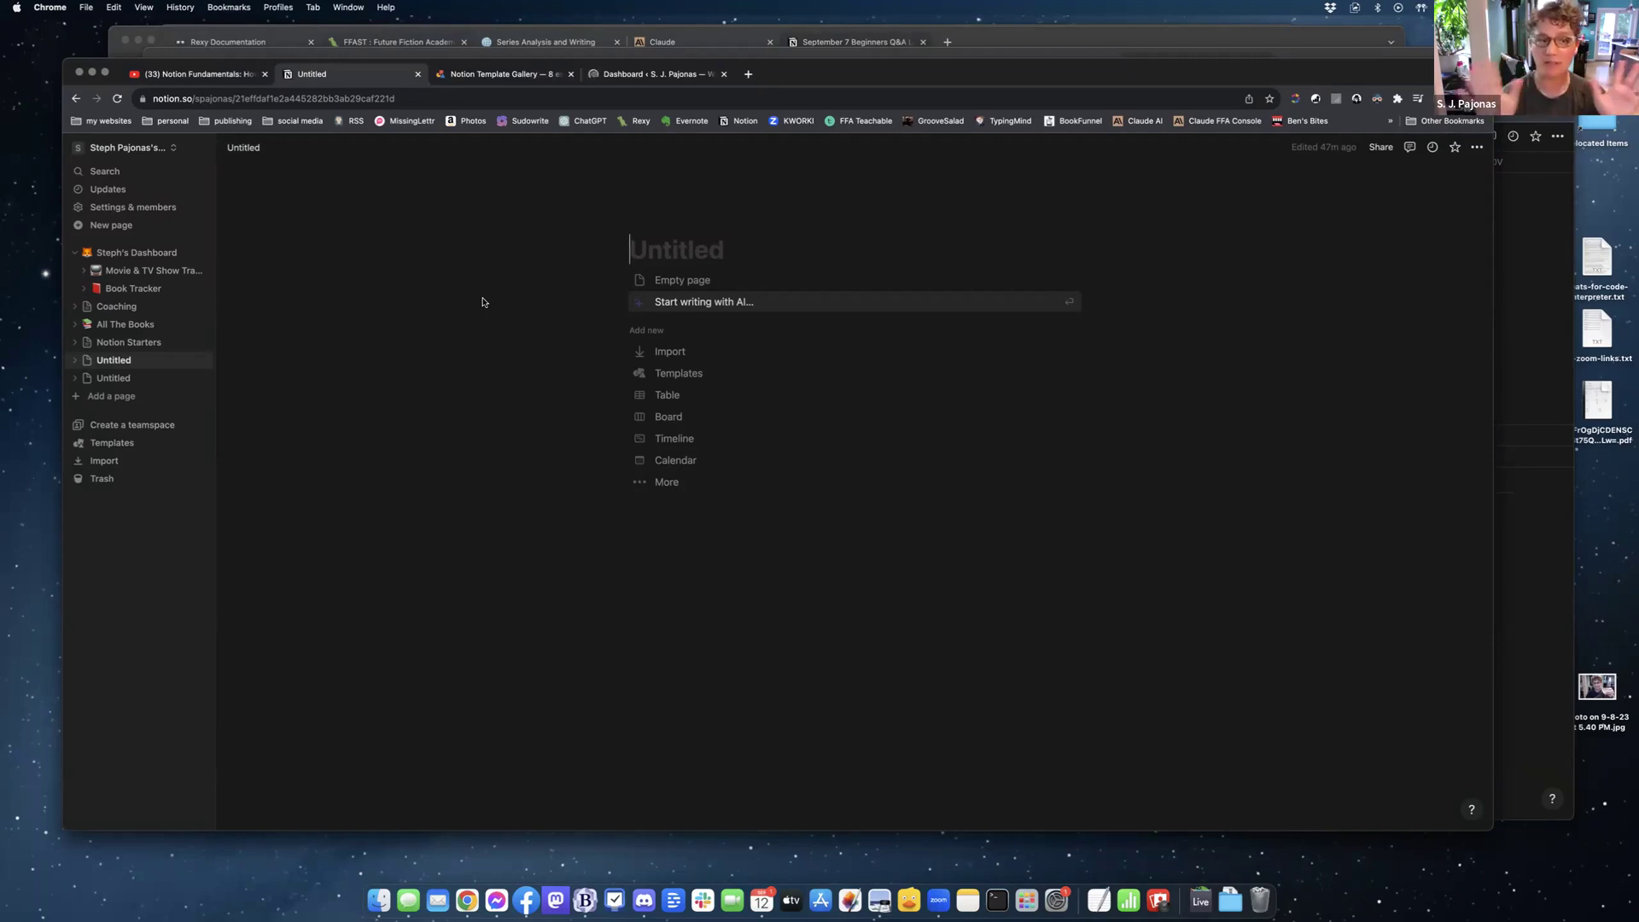
- Check the workspace list, then collapse Steph's Dashboard and expand Notion Starters' six child pages
click(167, 150)
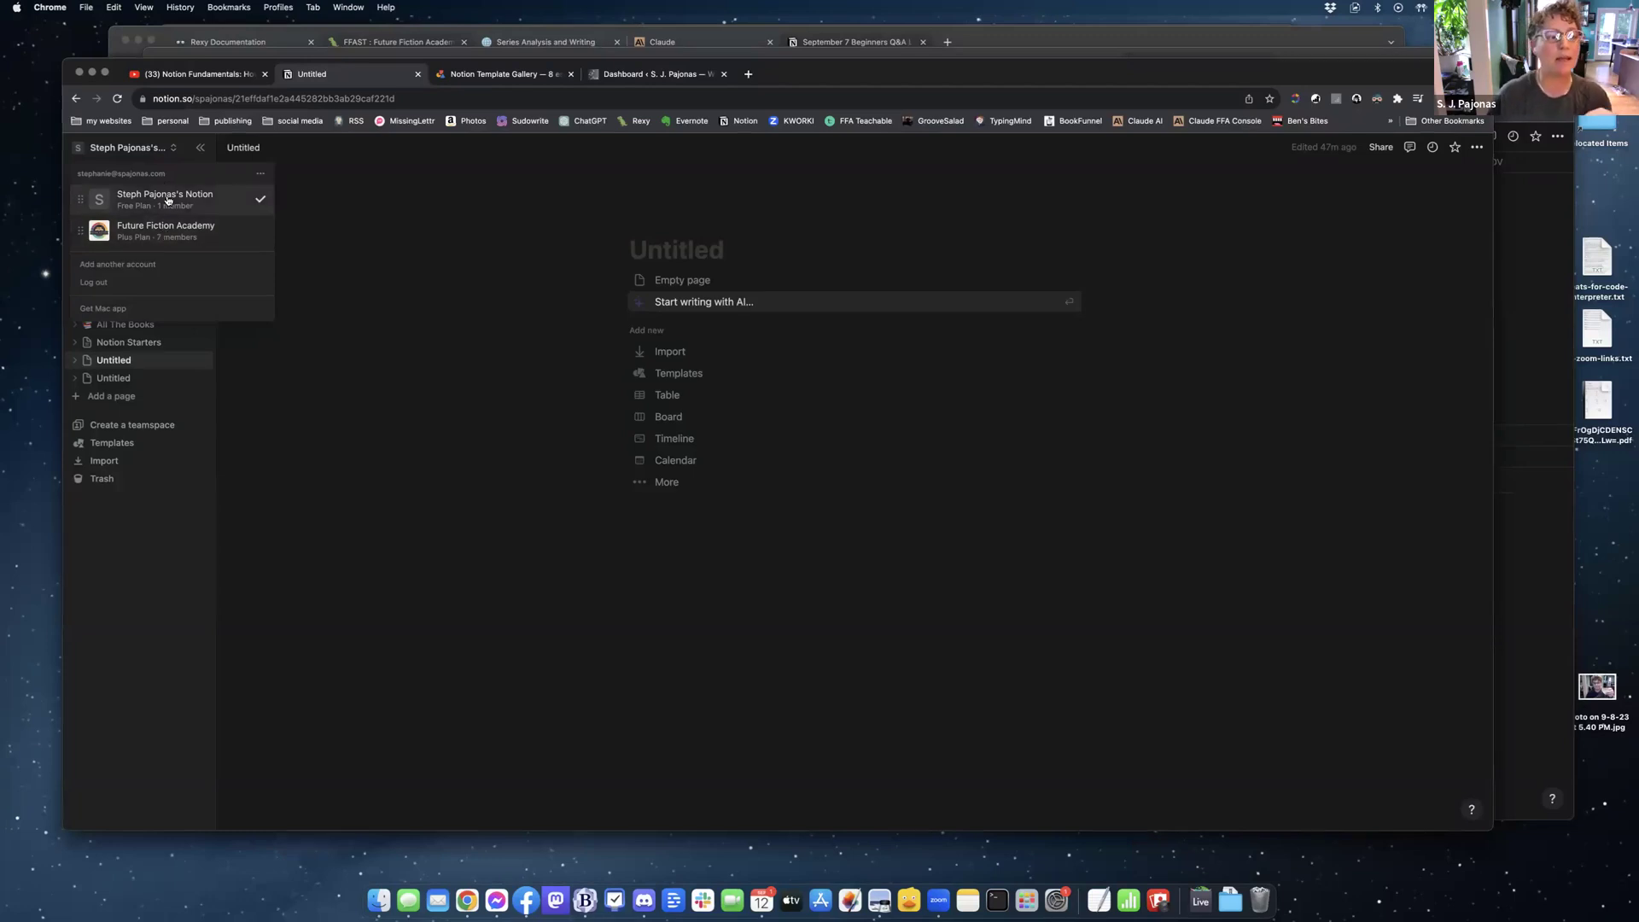
click(450, 256)
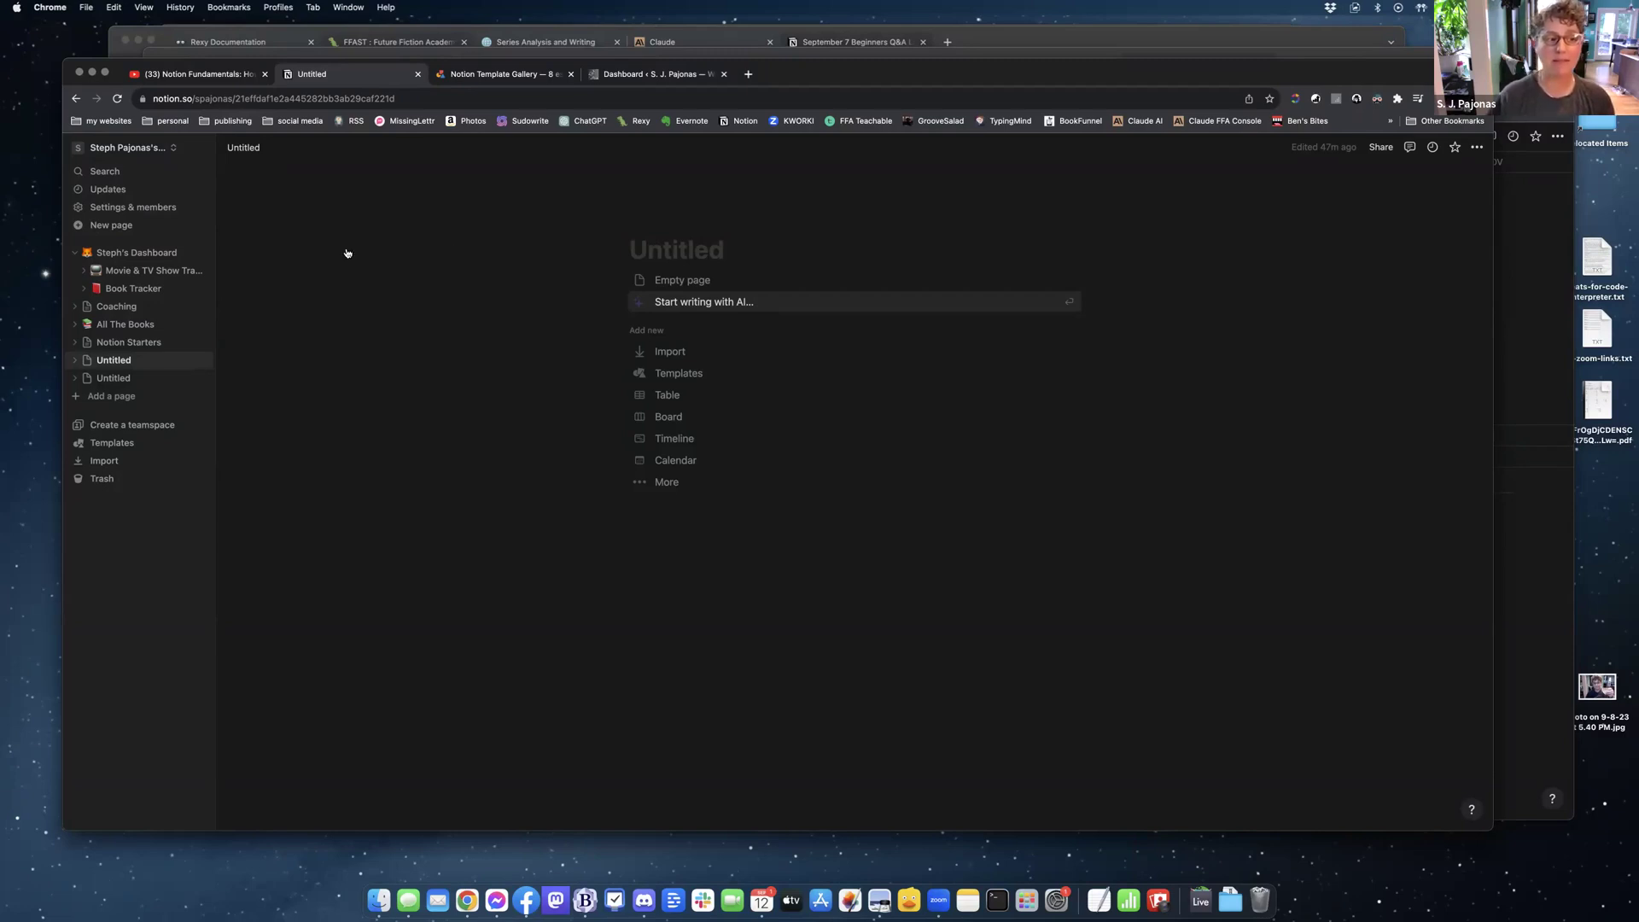
click(75, 343)
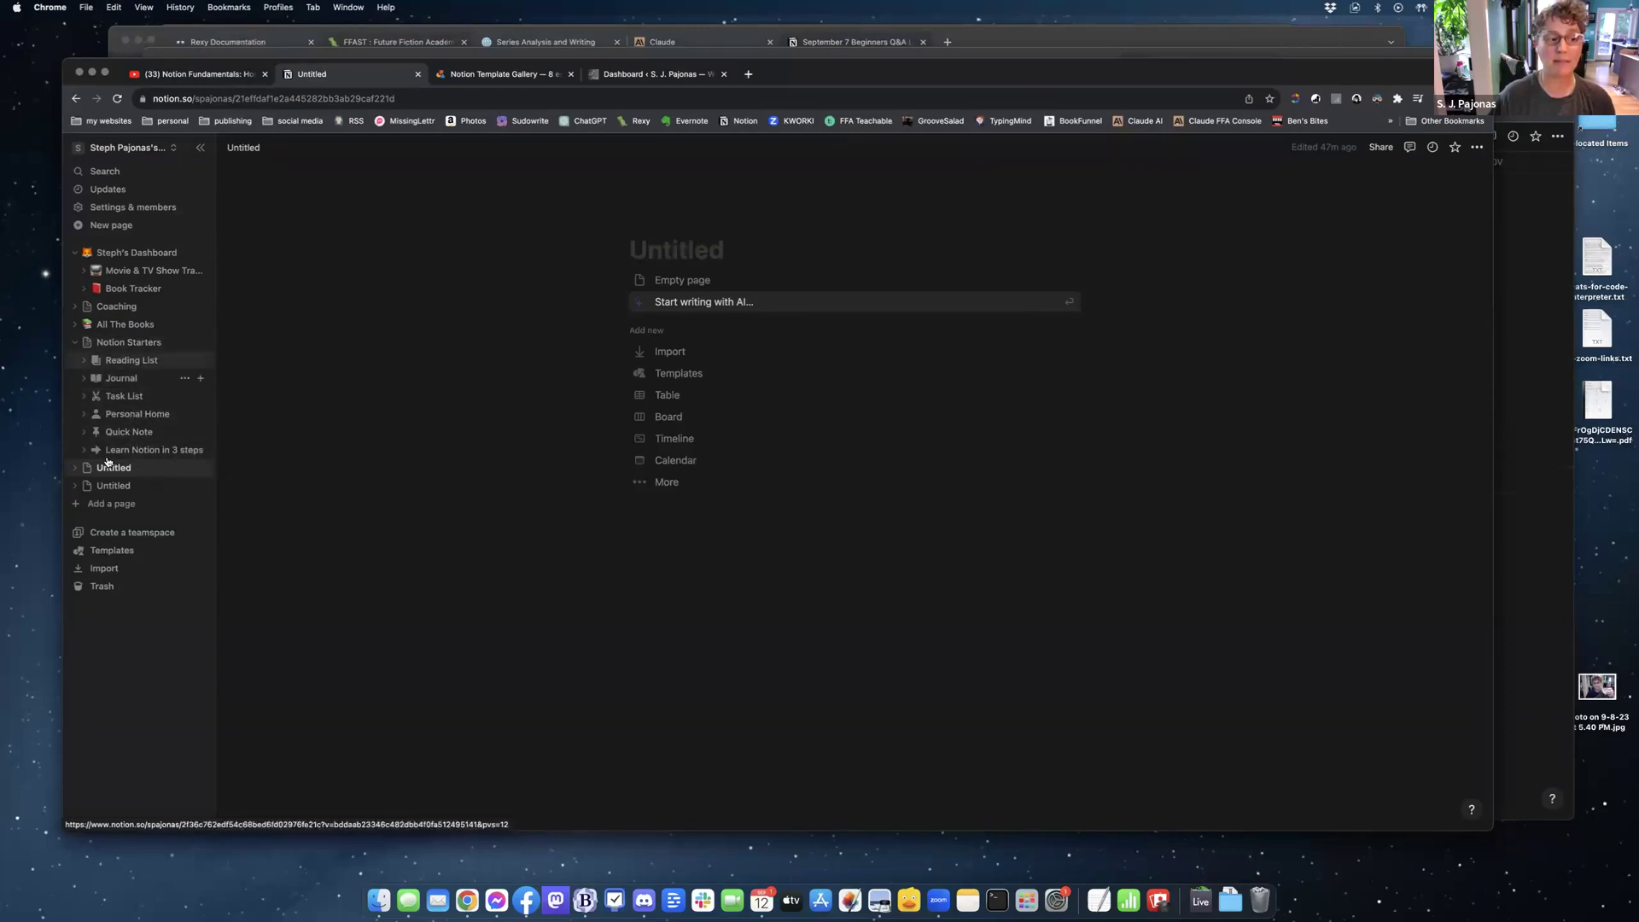
click(71, 252)
click(74, 305)
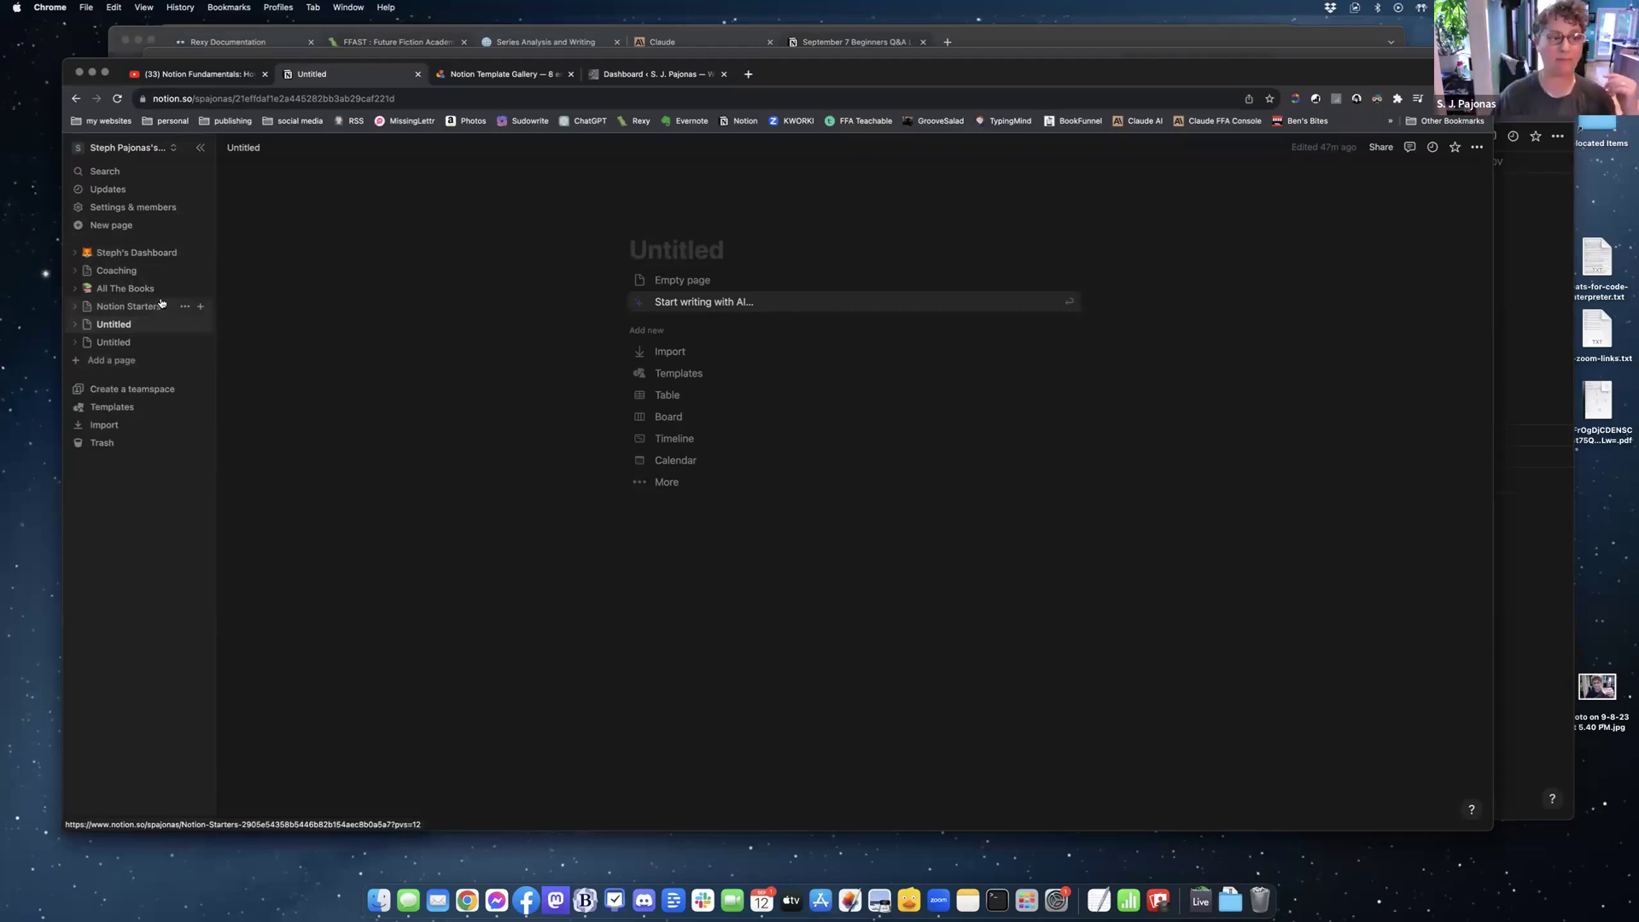
click(75, 307)
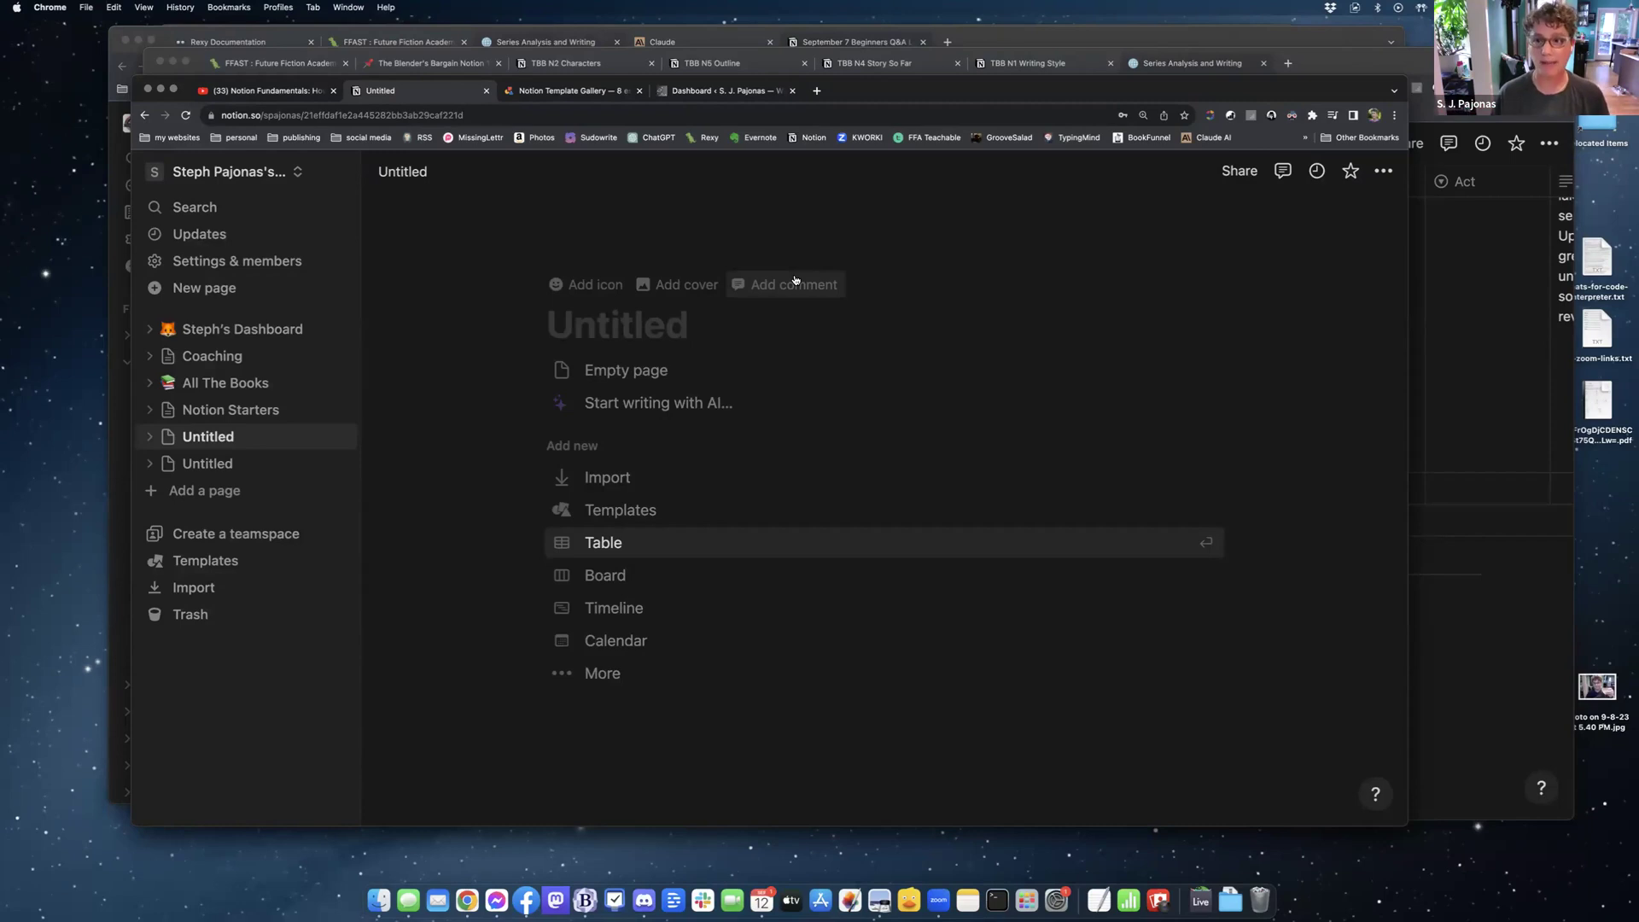
- Start an empty page and browse the slash-command block menu, filtering it with 'b'
click(618, 371)
text(/)
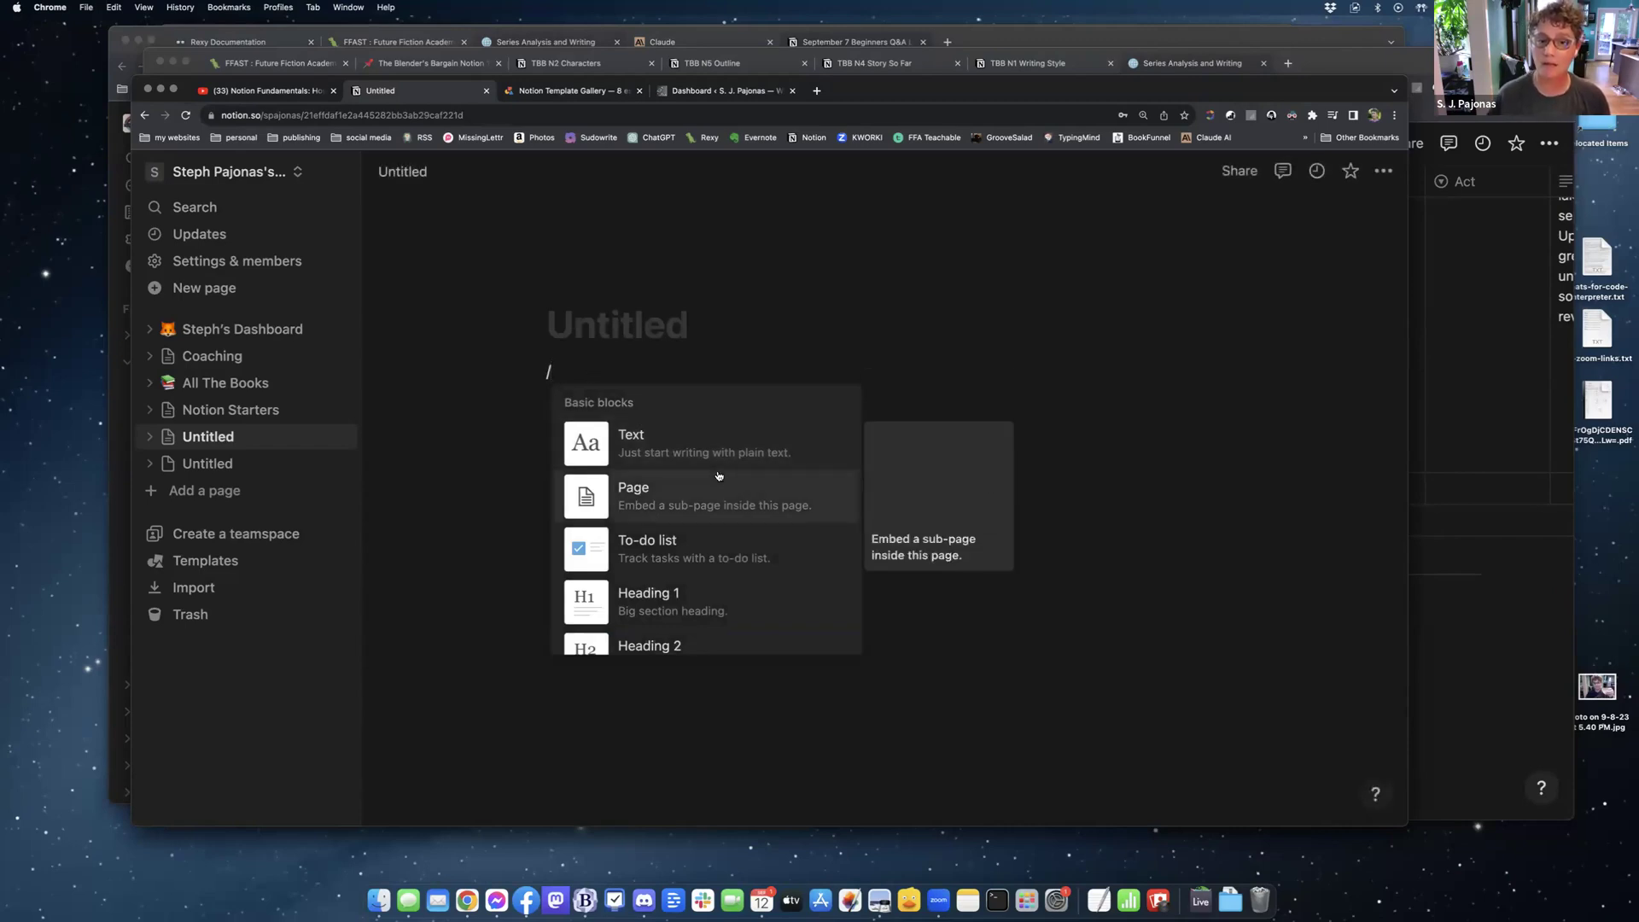
scroll(715, 452, down, 2)
scroll(711, 457, down, 4)
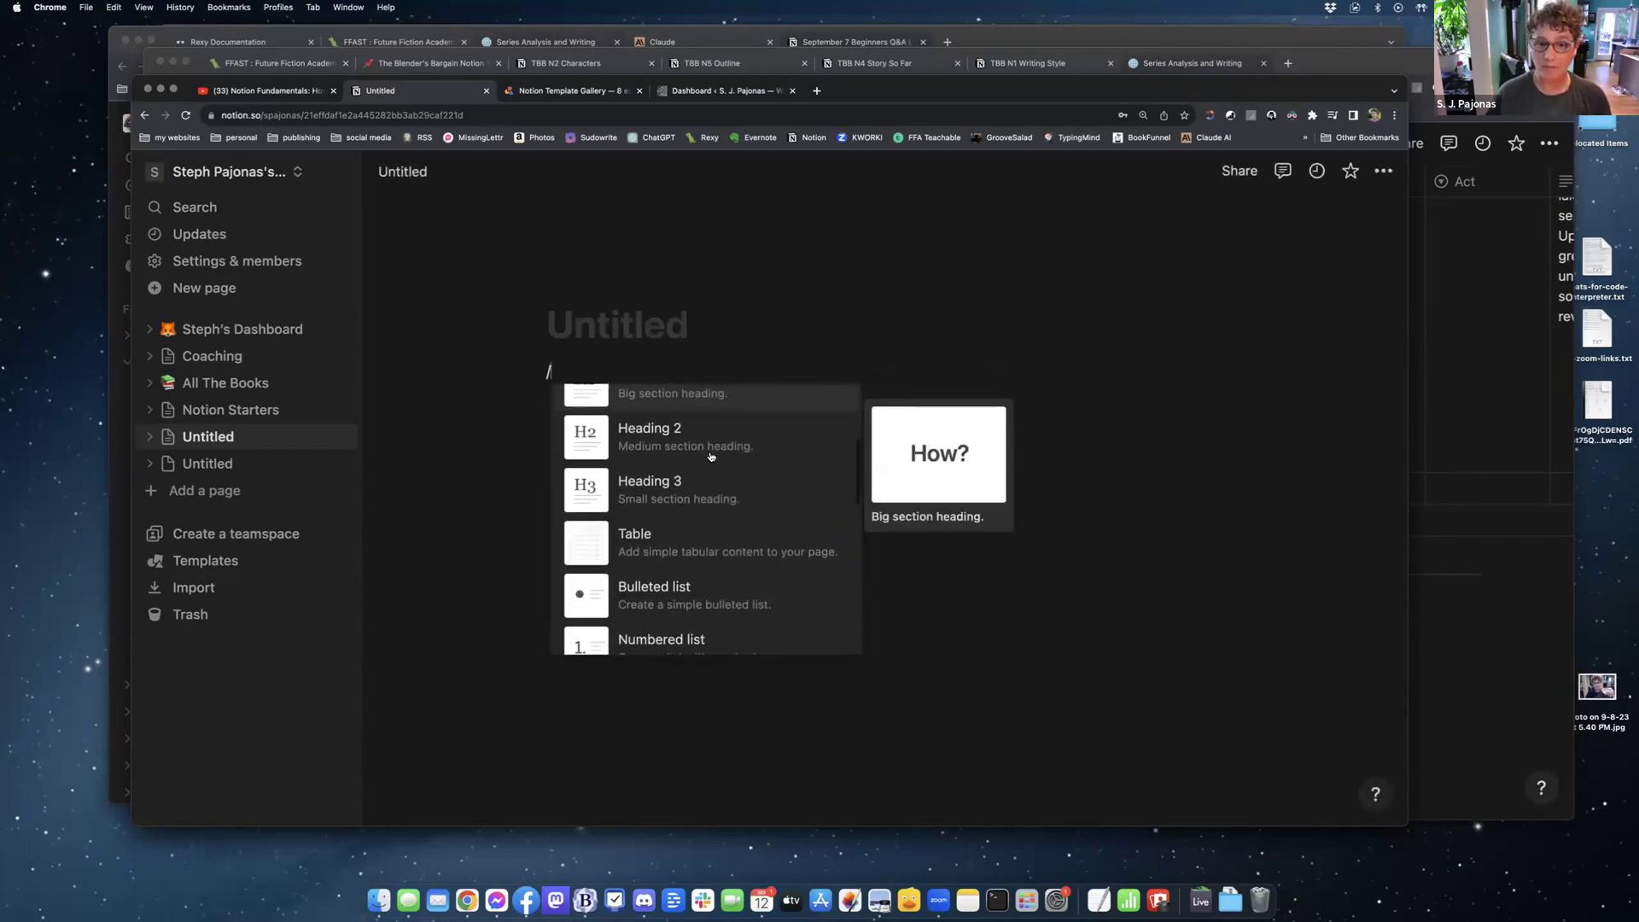
scroll(714, 457, down, 5)
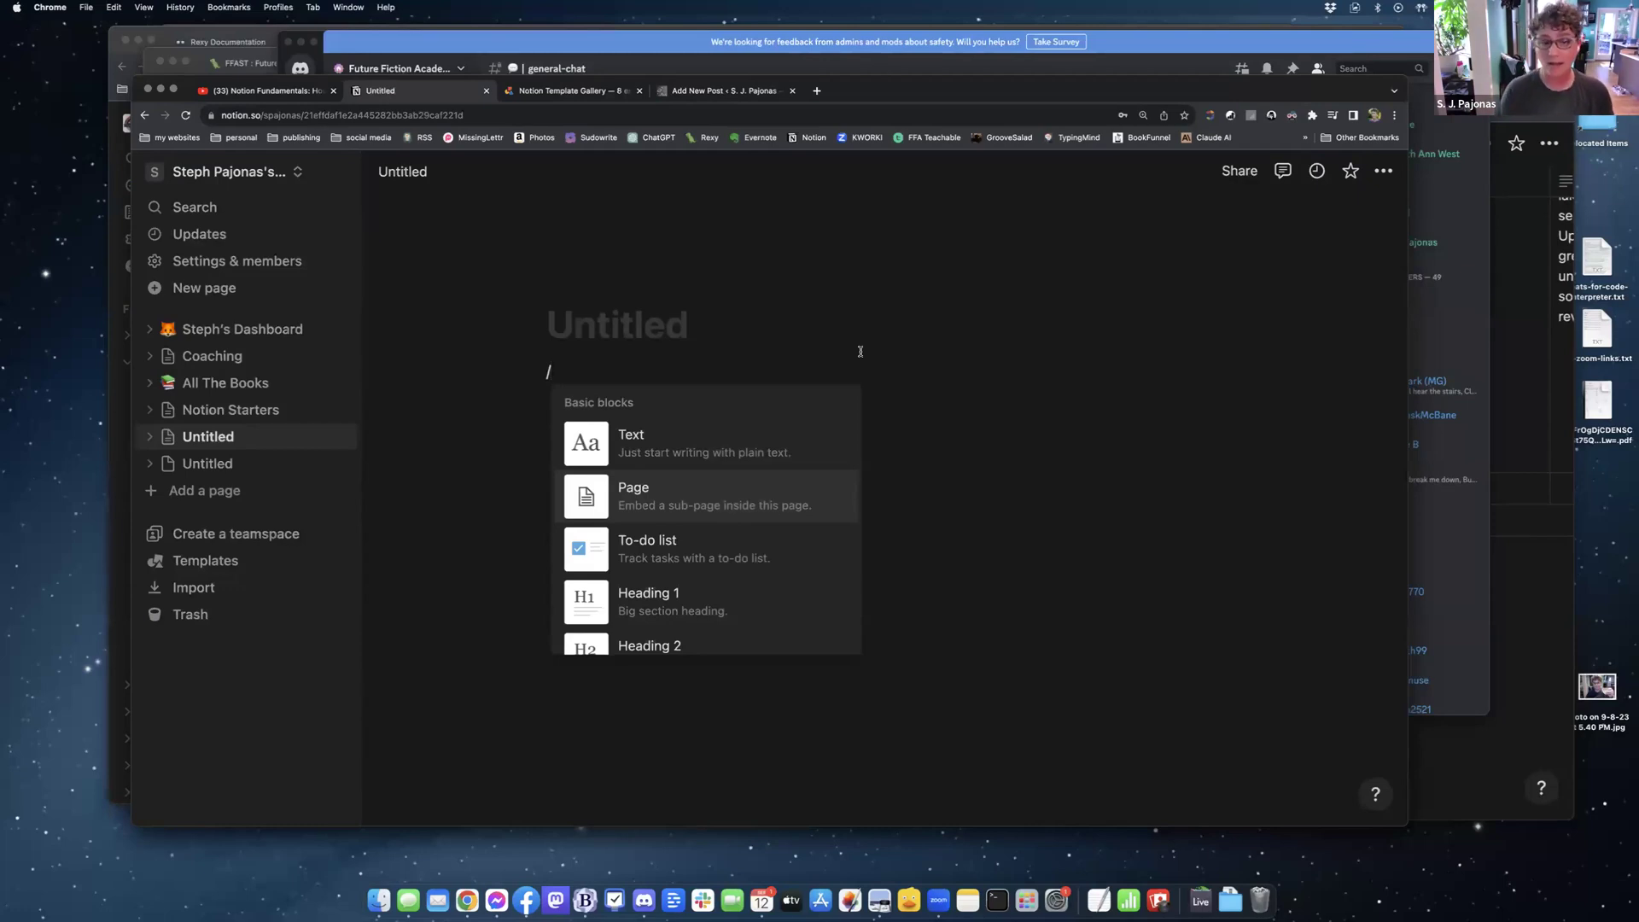
text(b)
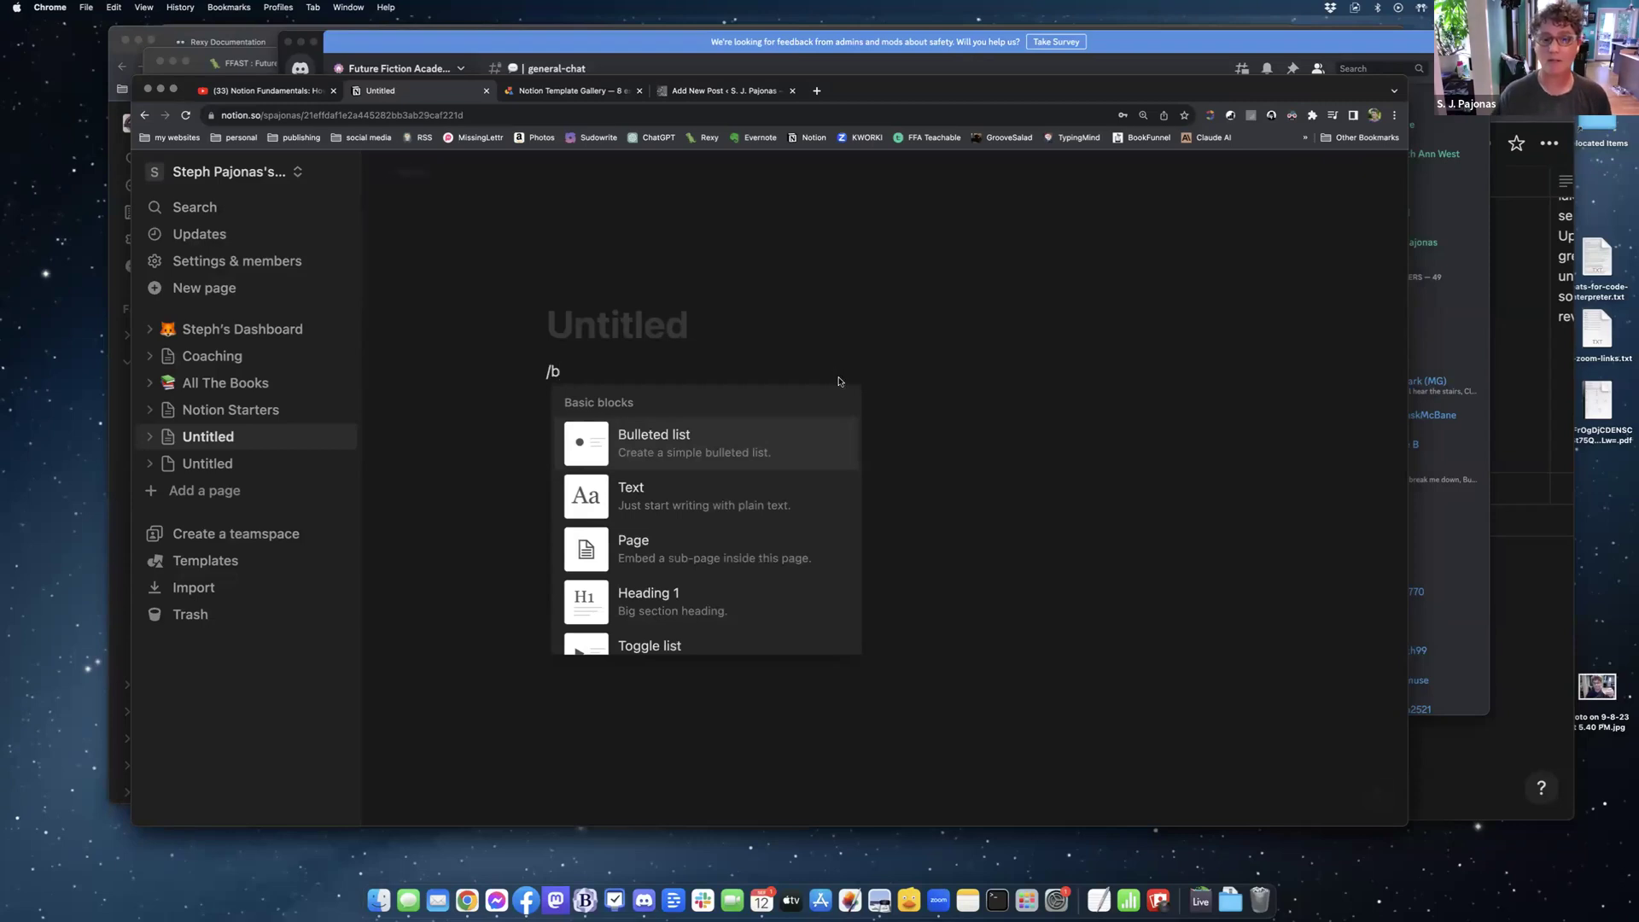
mouse_move(721, 450)
scroll(724, 450, down, 2)
scroll(725, 450, up, 1)
scroll(725, 450, up, 1)
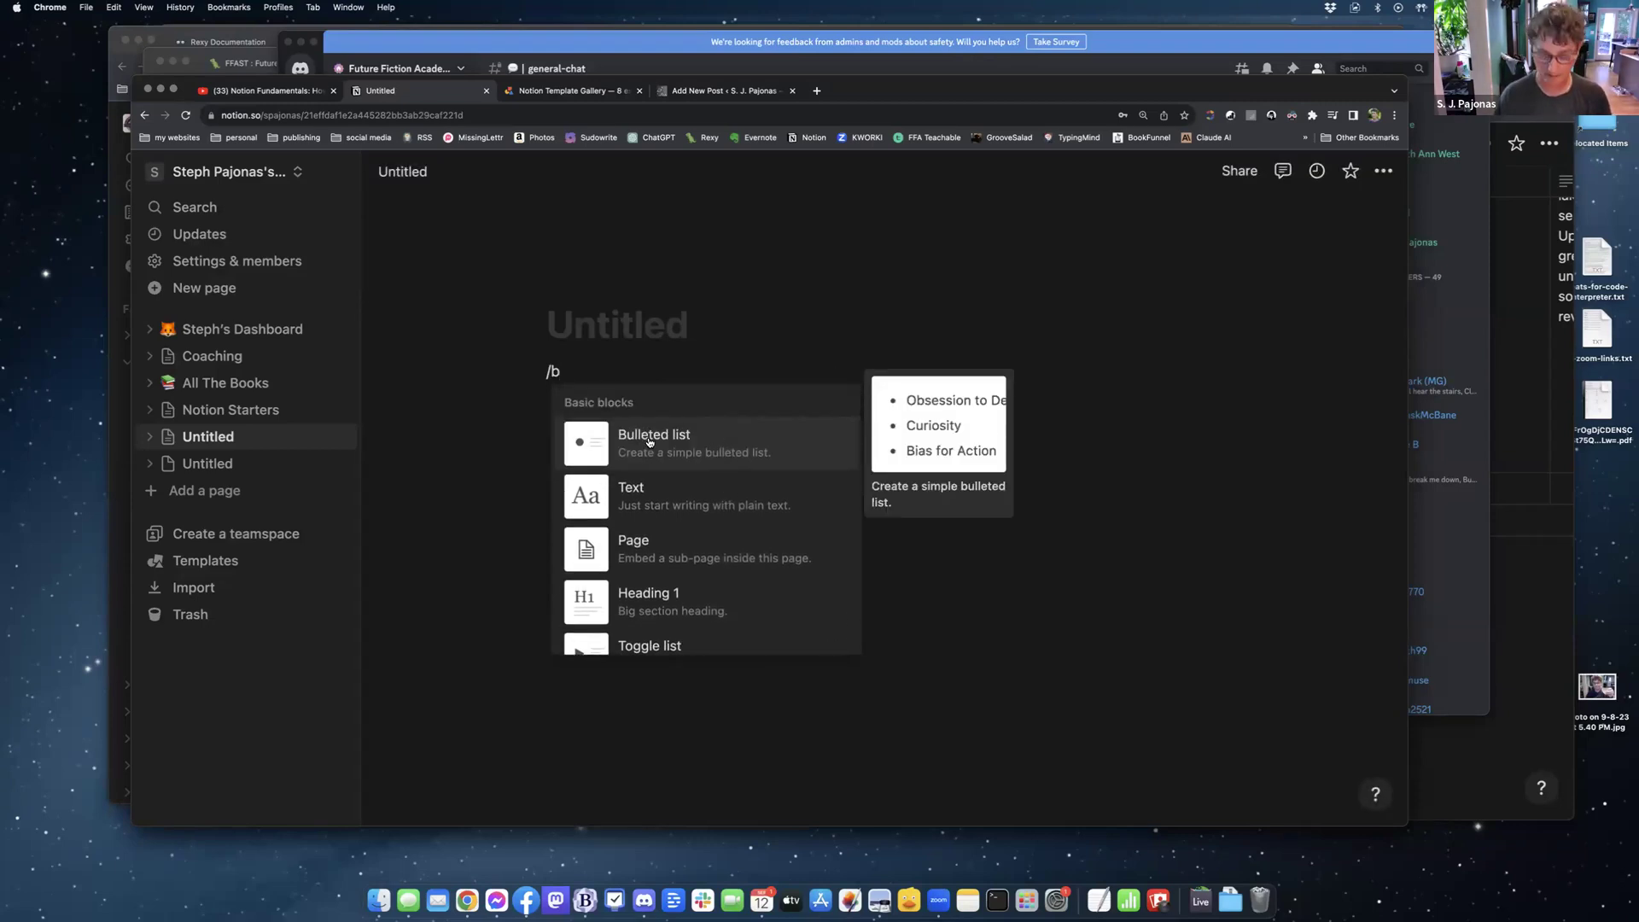
- Try the '/im' filter, then erase the slash command to leave one empty line
key(BackSpace)
text(im)
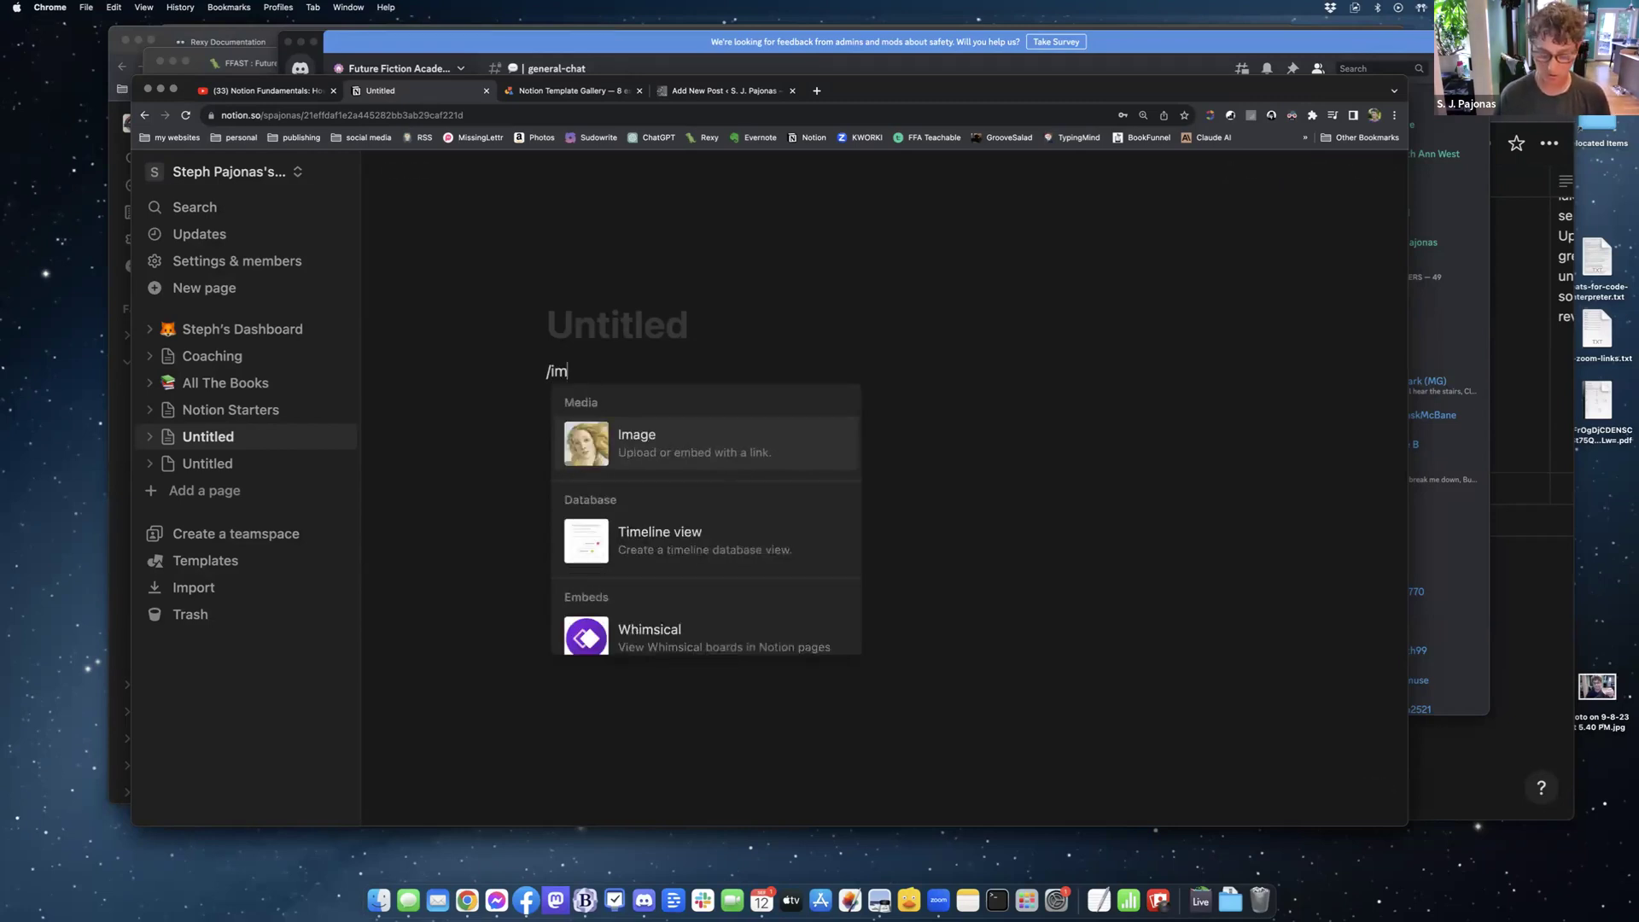
key(BackSpace)
key(BackSpace)
key(BackSpace)
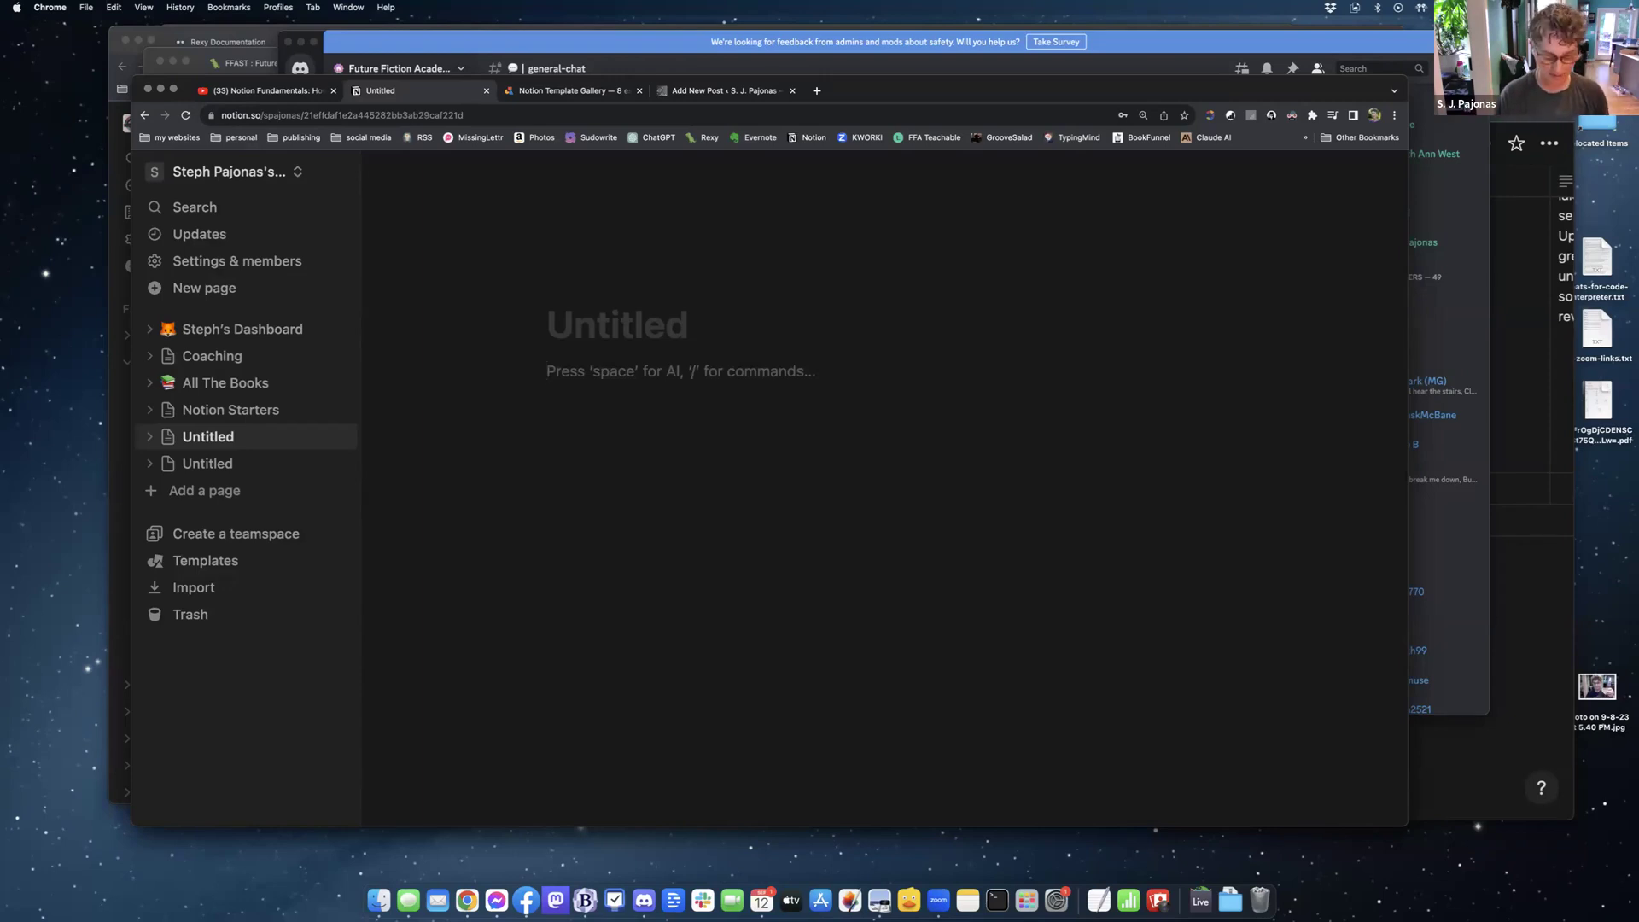
- Add thumbs-up and smiley emojis with the :thumbs and :smil shortcuts, then select them
text(:)
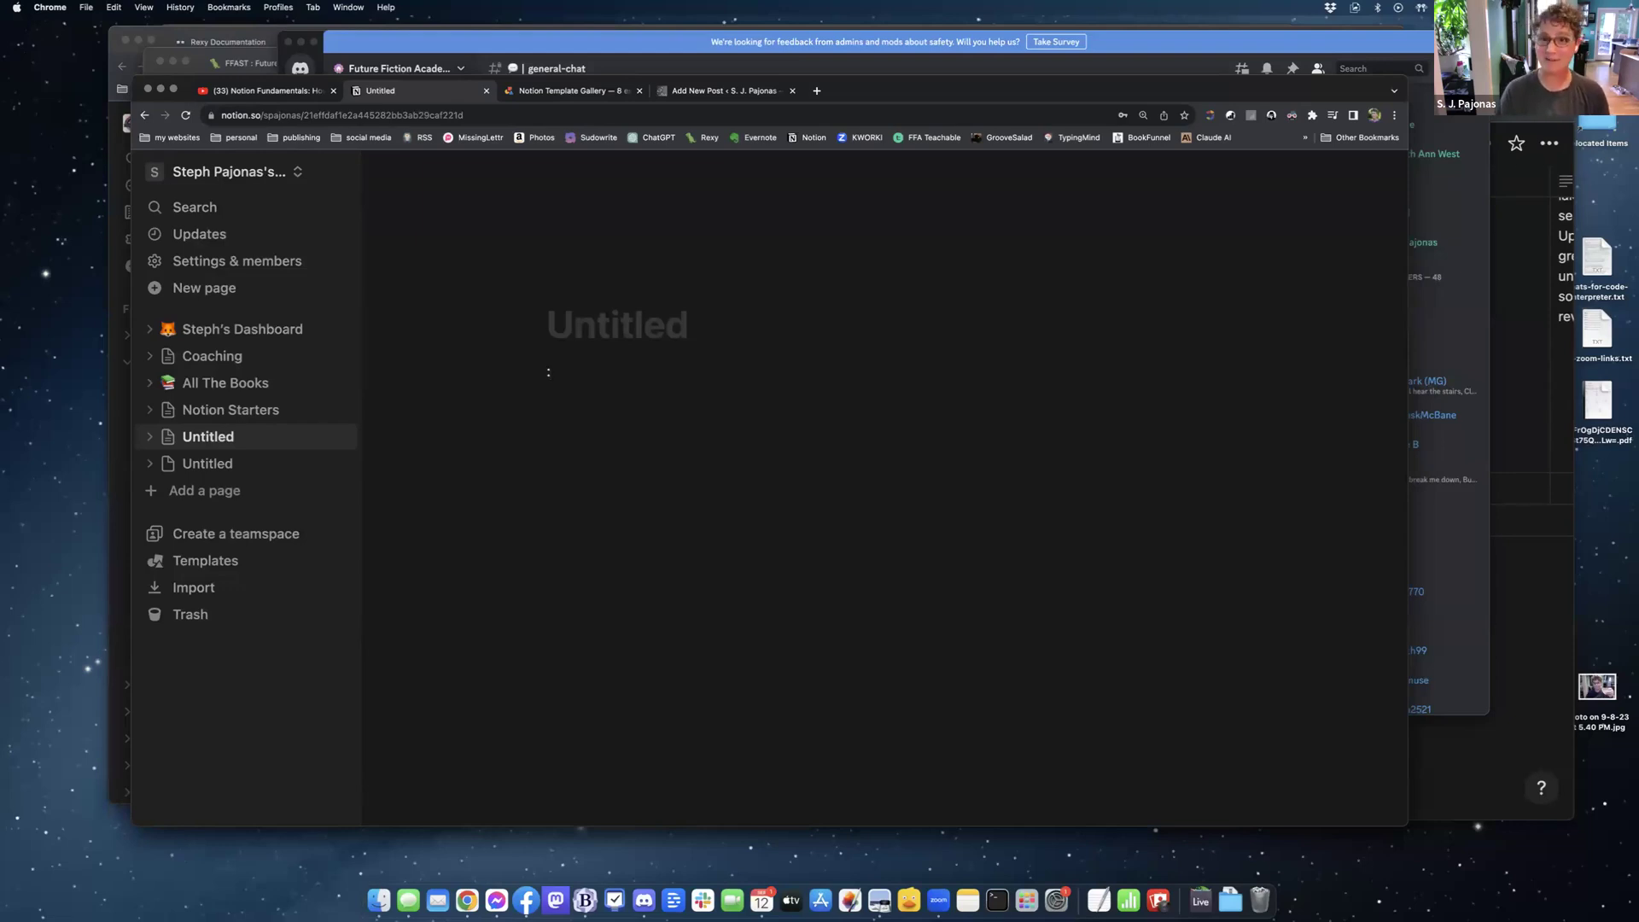
text(th)
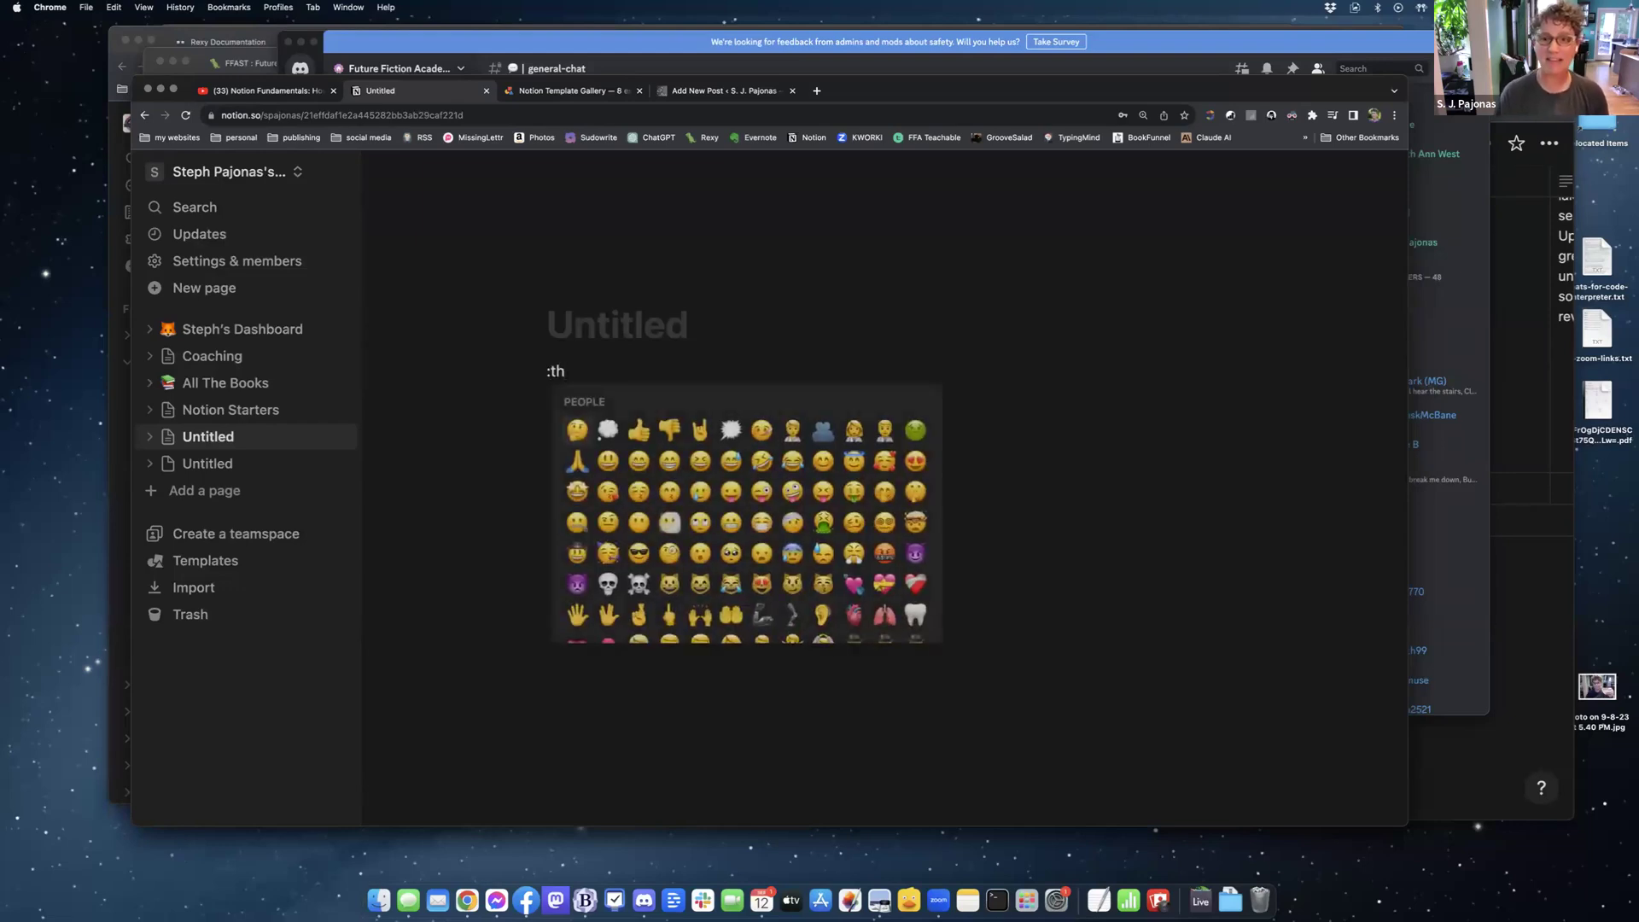
text(umbs)
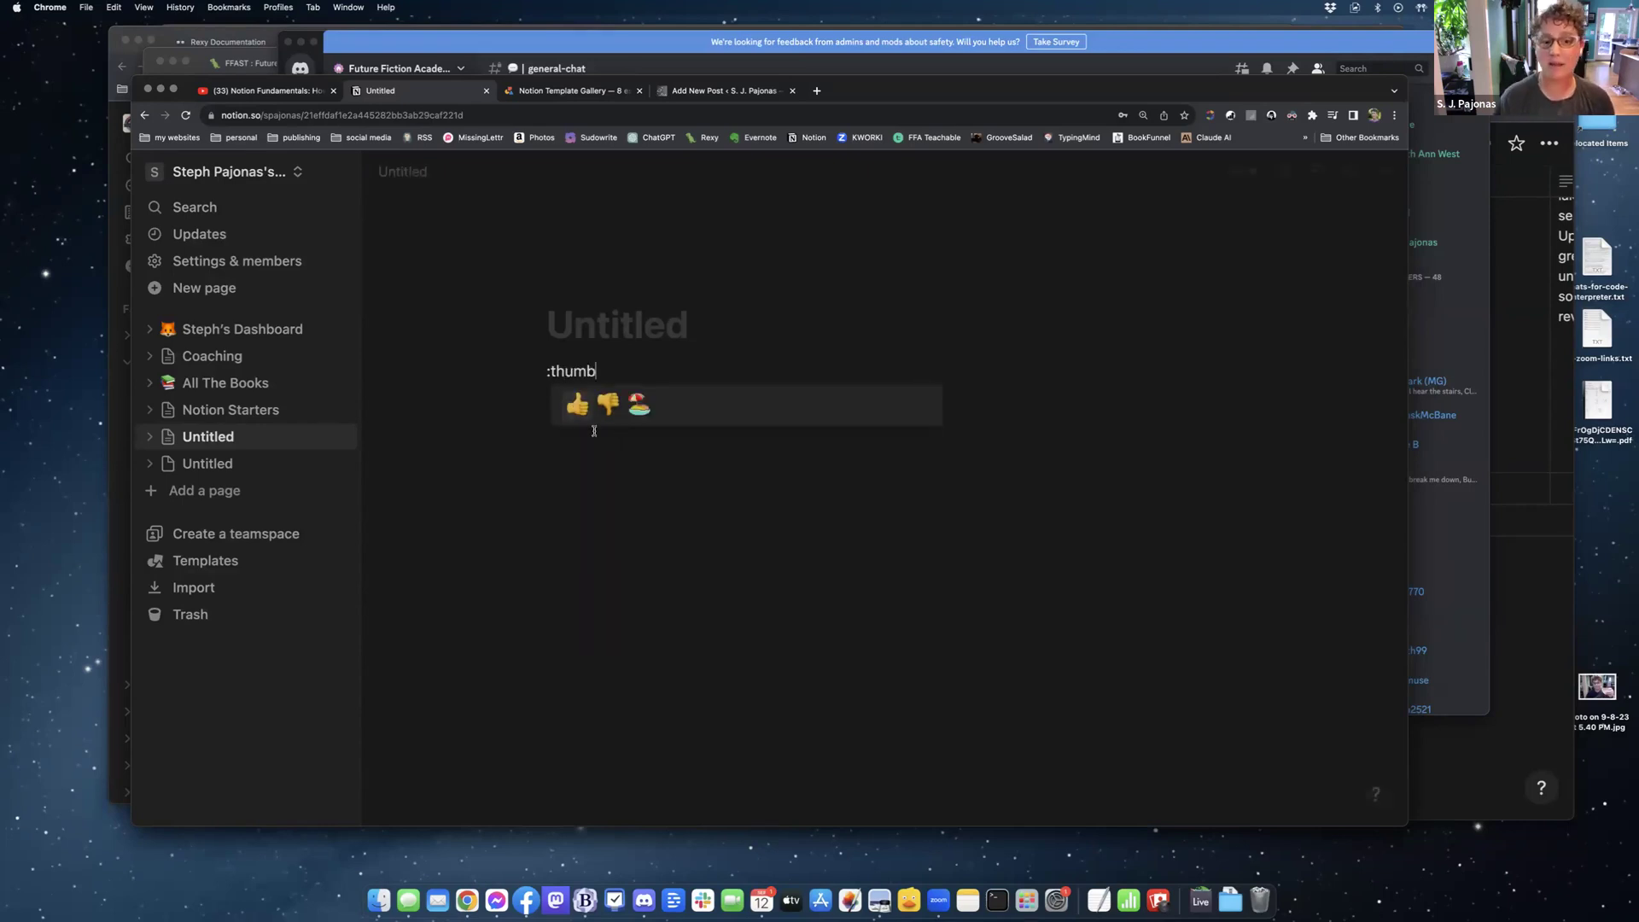
key(Return)
text(:smil)
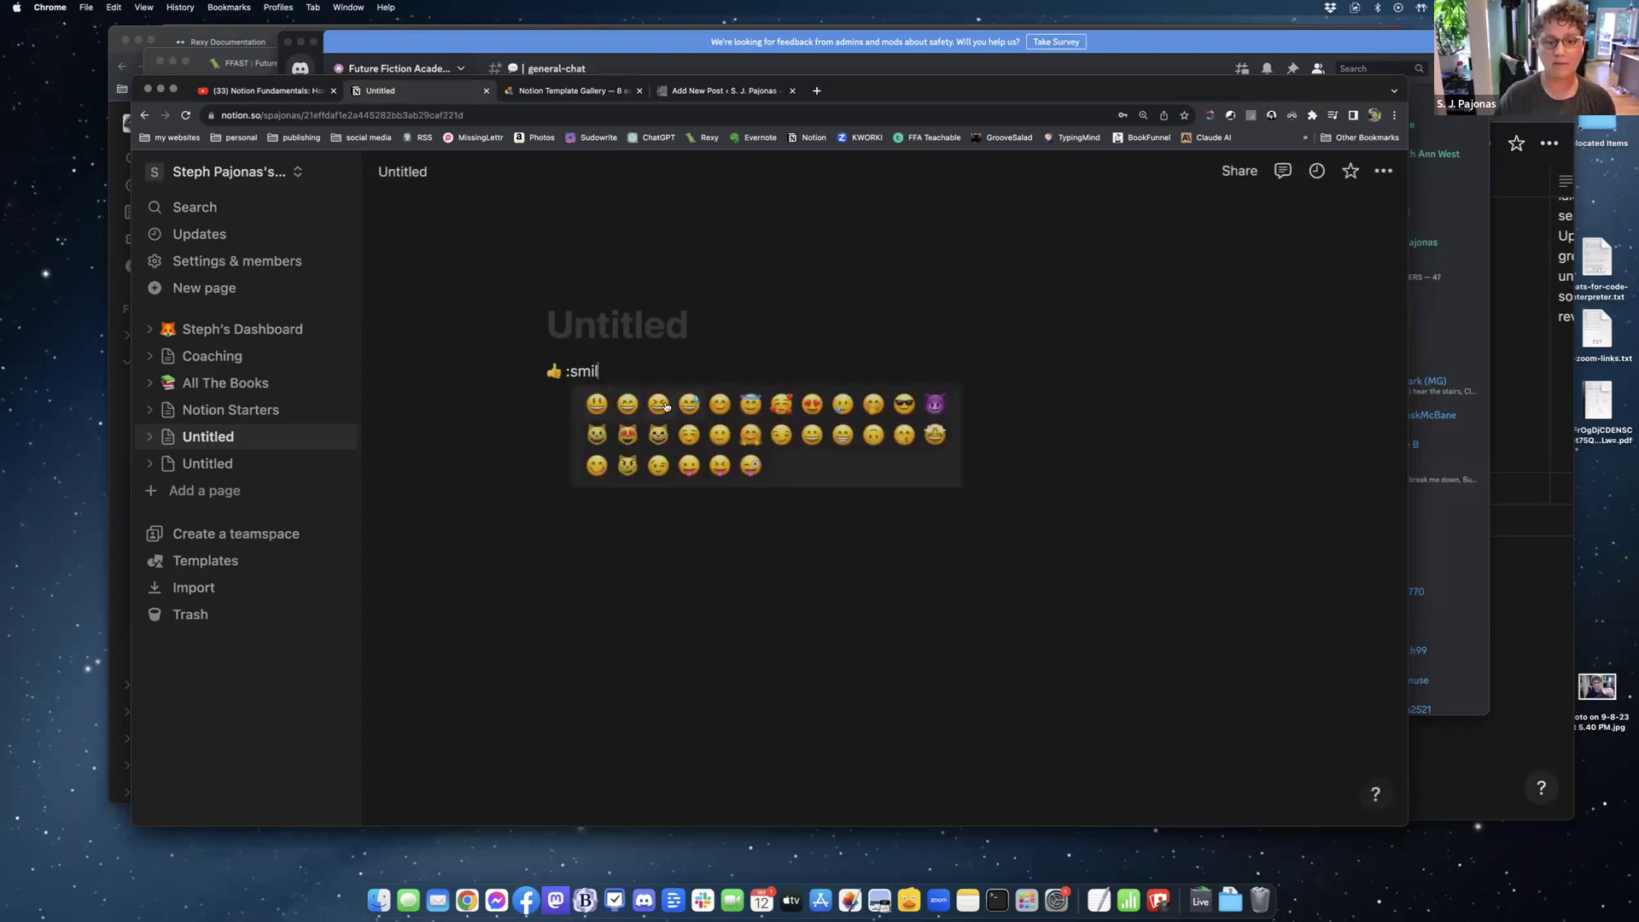
key(Return)
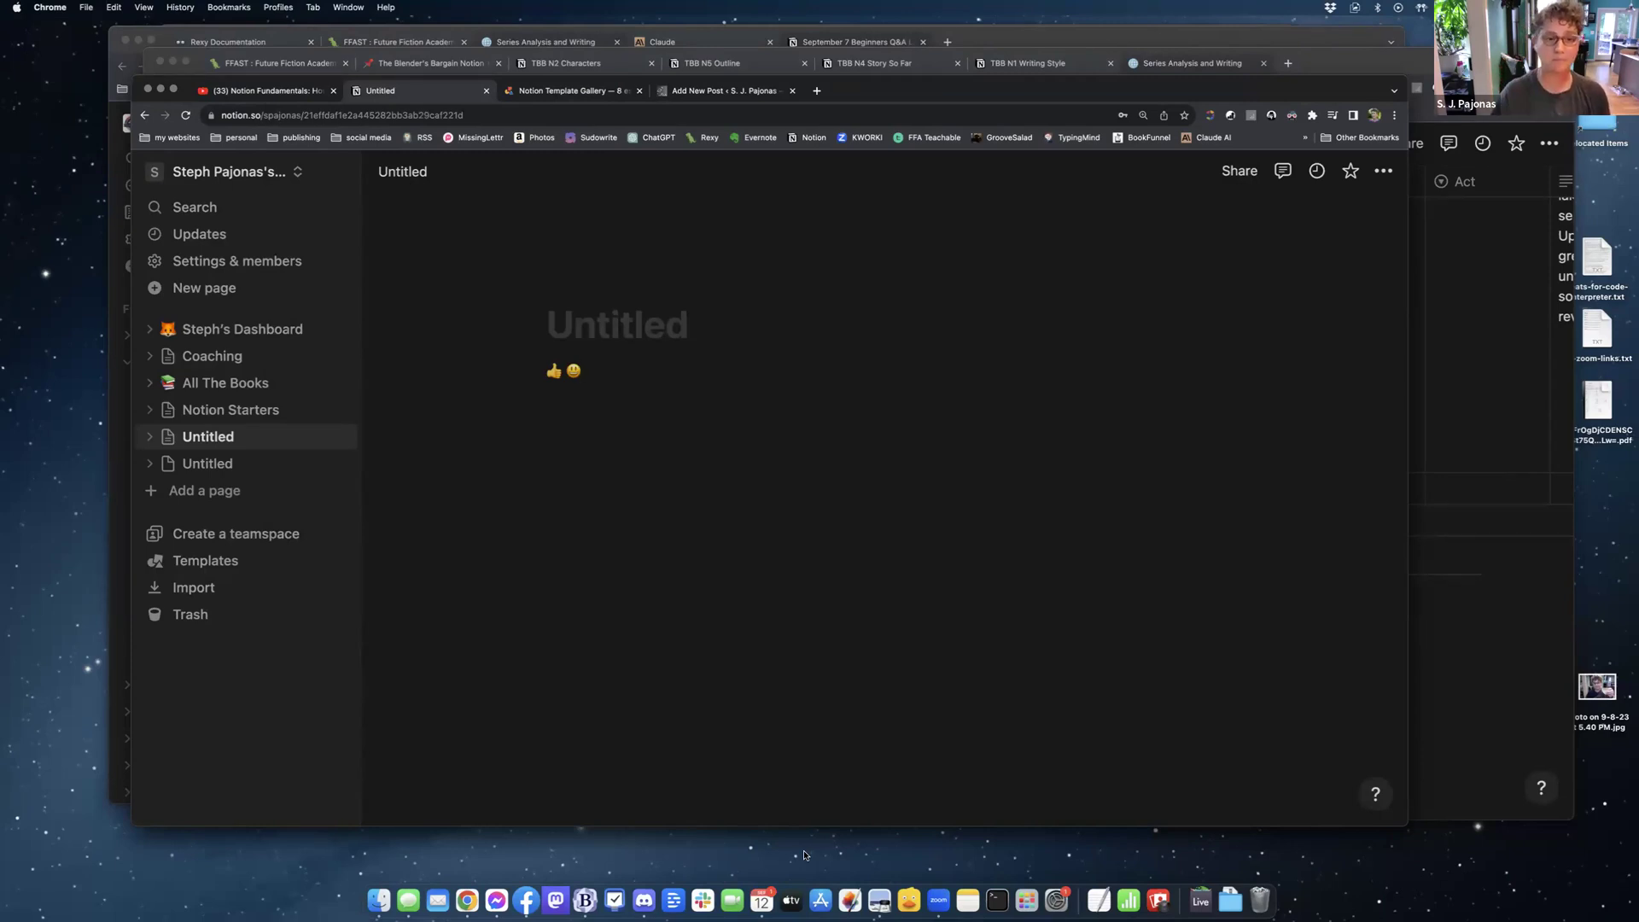
drag(589, 370, 480, 367)
- Delete the selected emojis and add a new Untitled page from the sidebar
key(BackSpace)
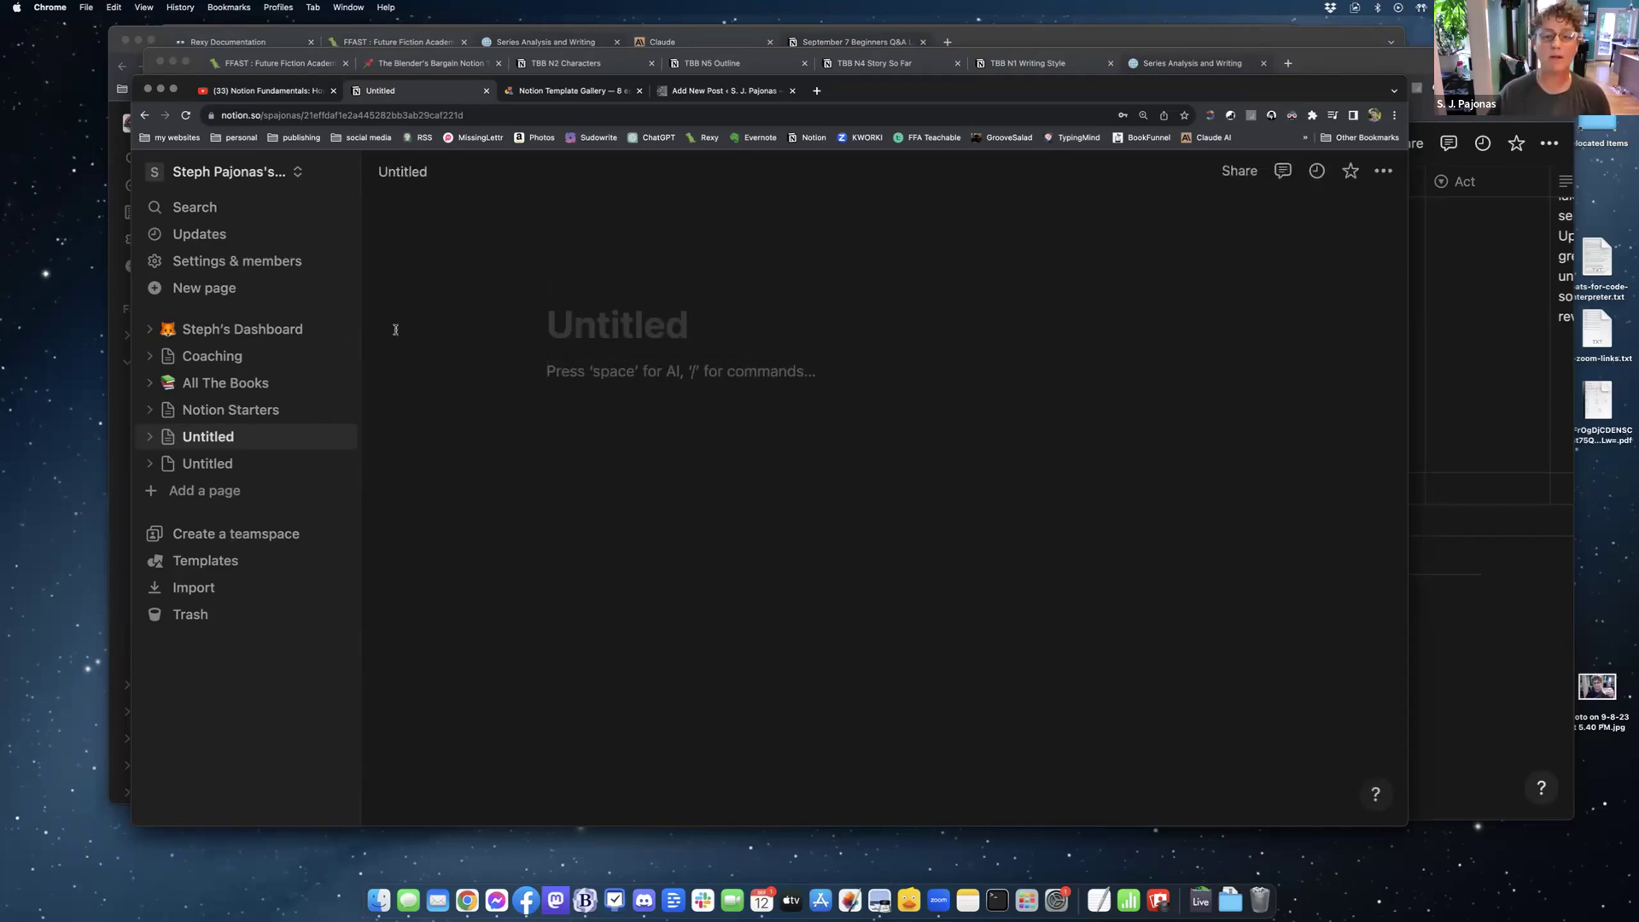
click(202, 493)
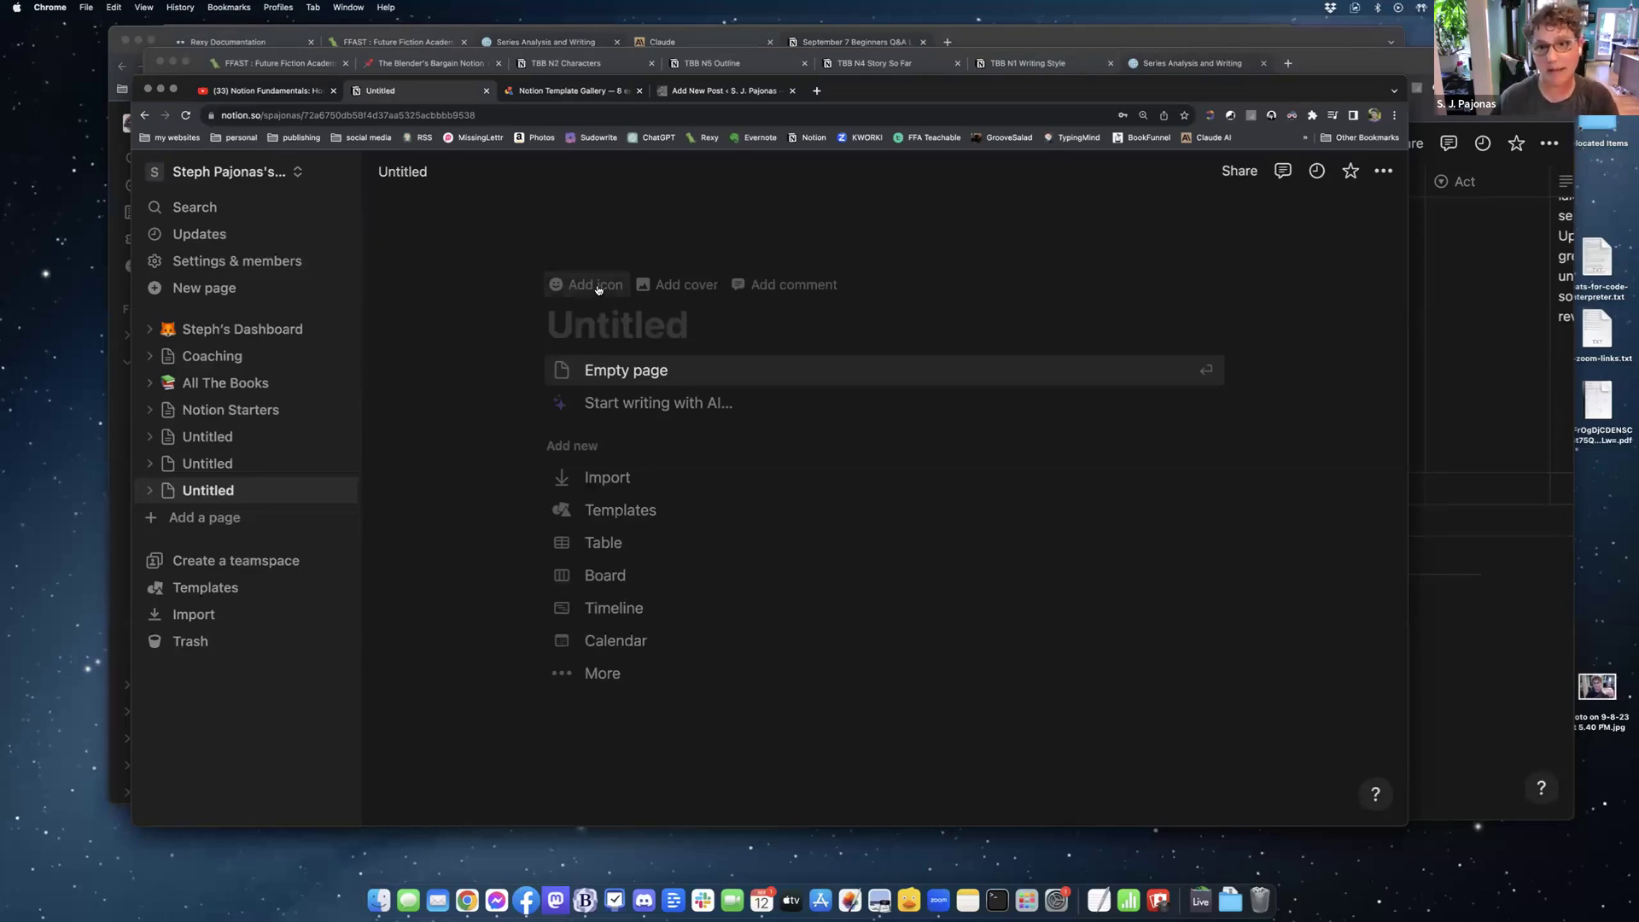
- Give the page a golf-flag icon and a cover, trying the orange-red gradient and James Webb nebula
click(598, 287)
click(809, 310)
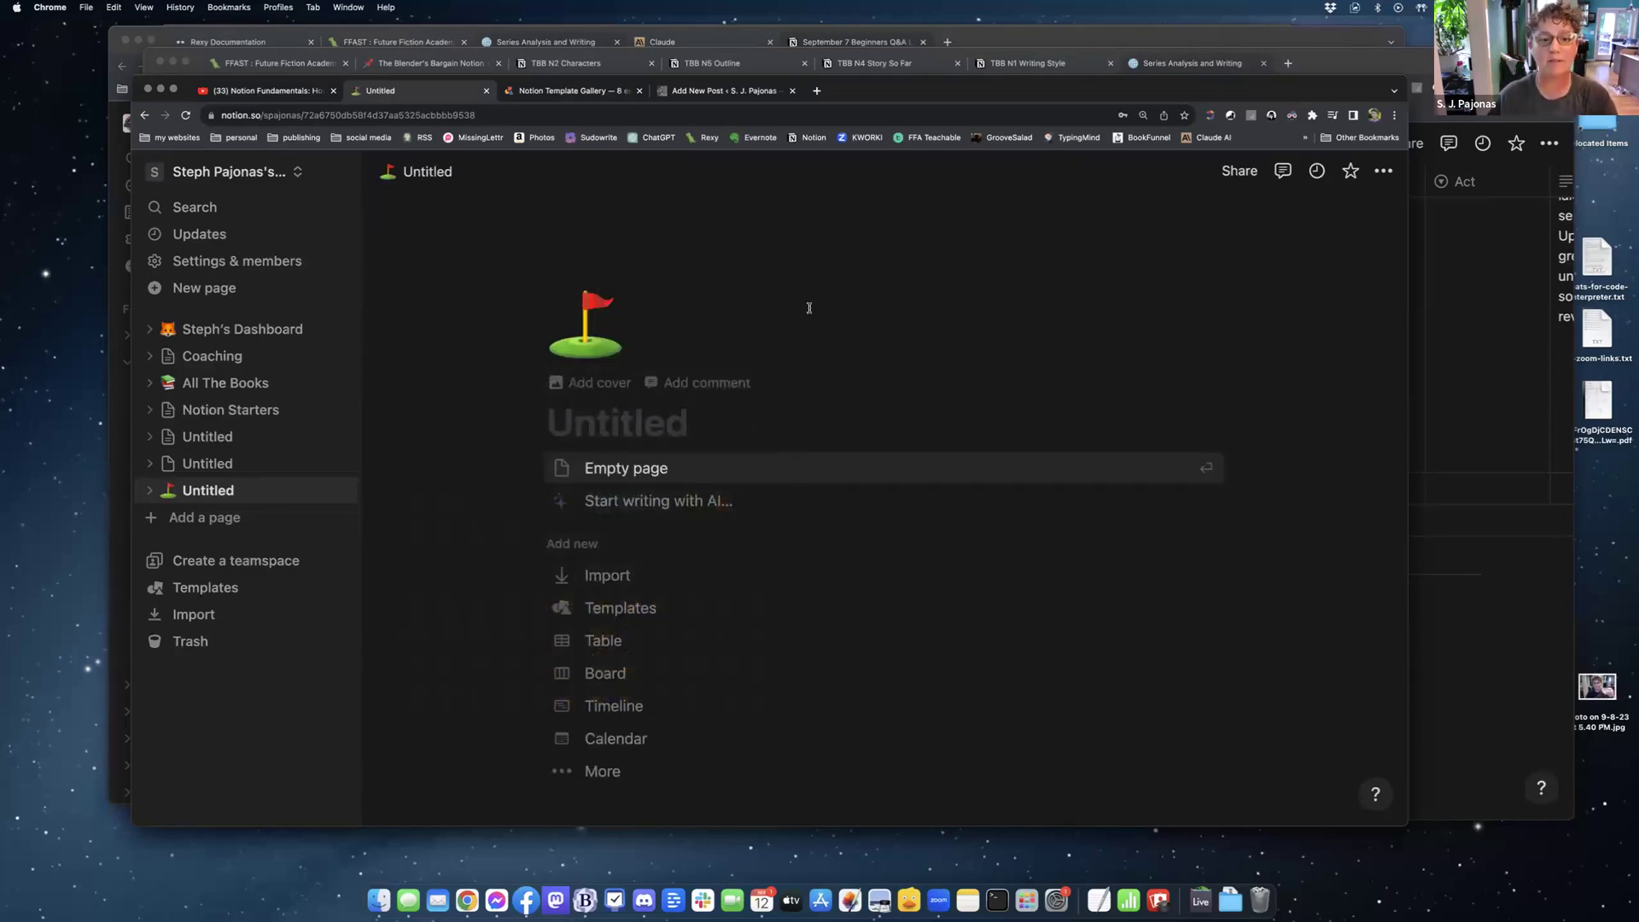
click(585, 383)
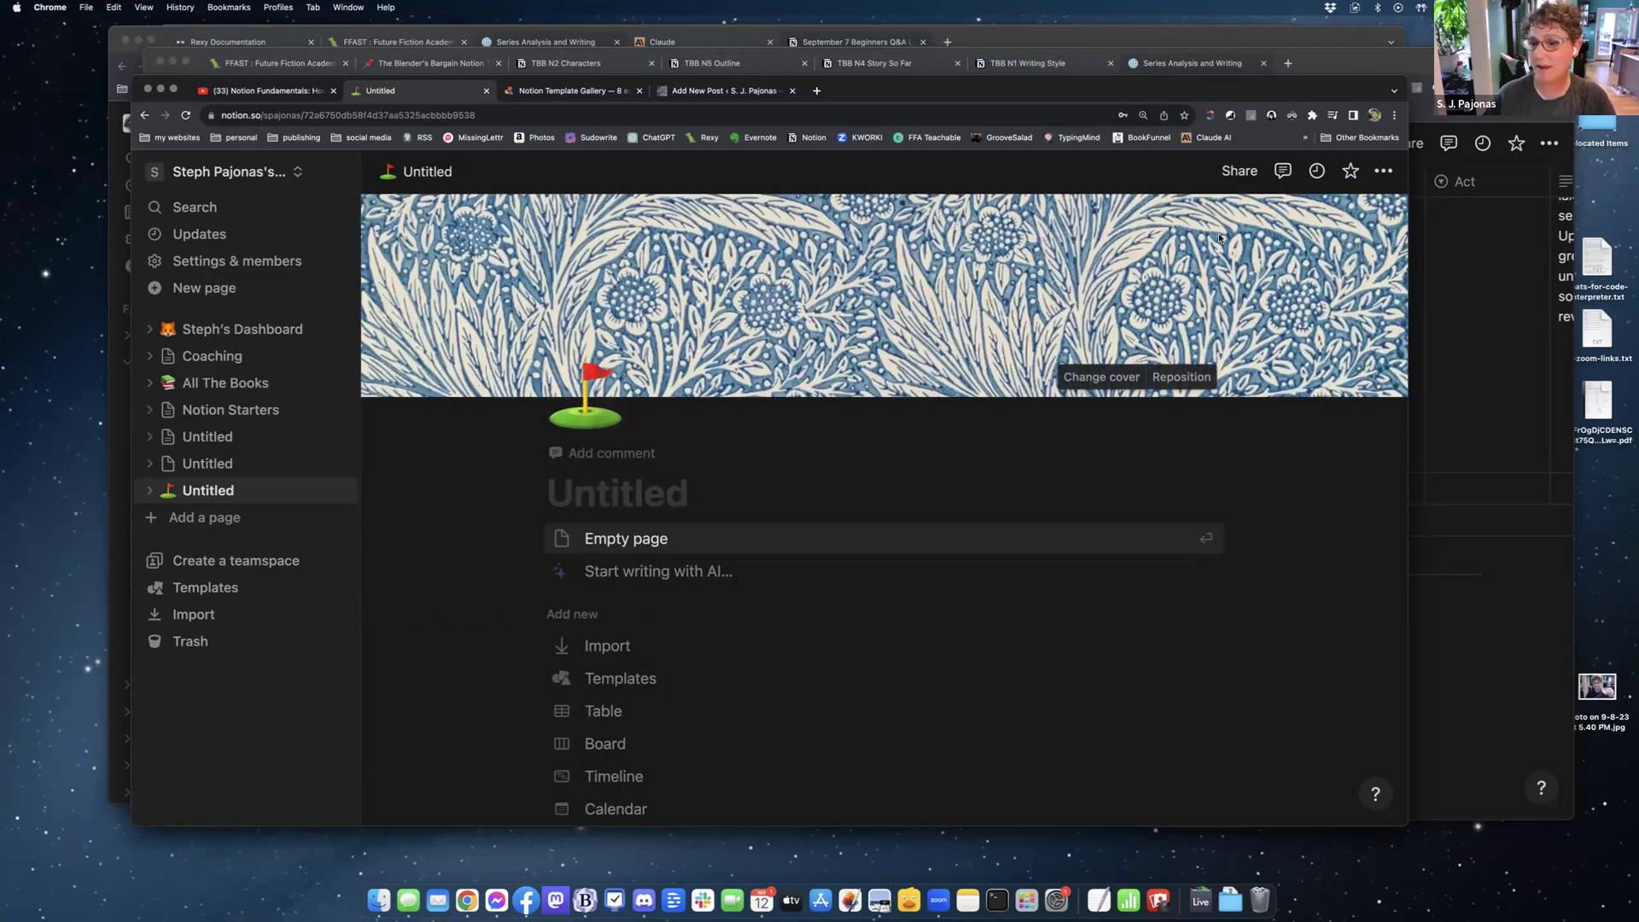
click(1127, 377)
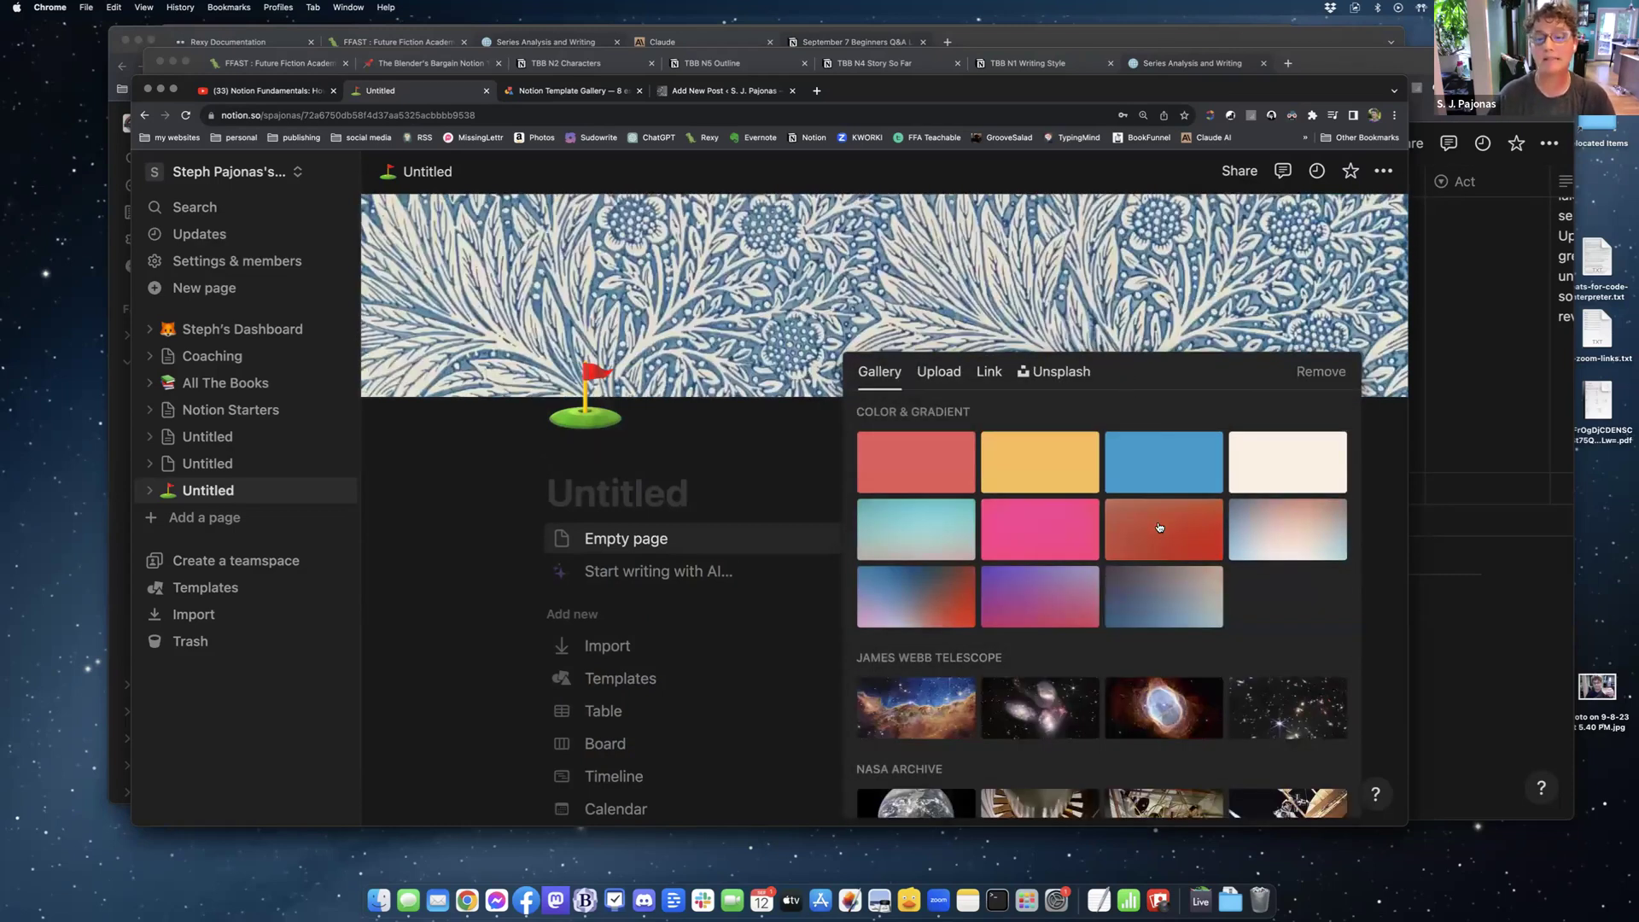
click(1160, 527)
scroll(1158, 547, down, 3)
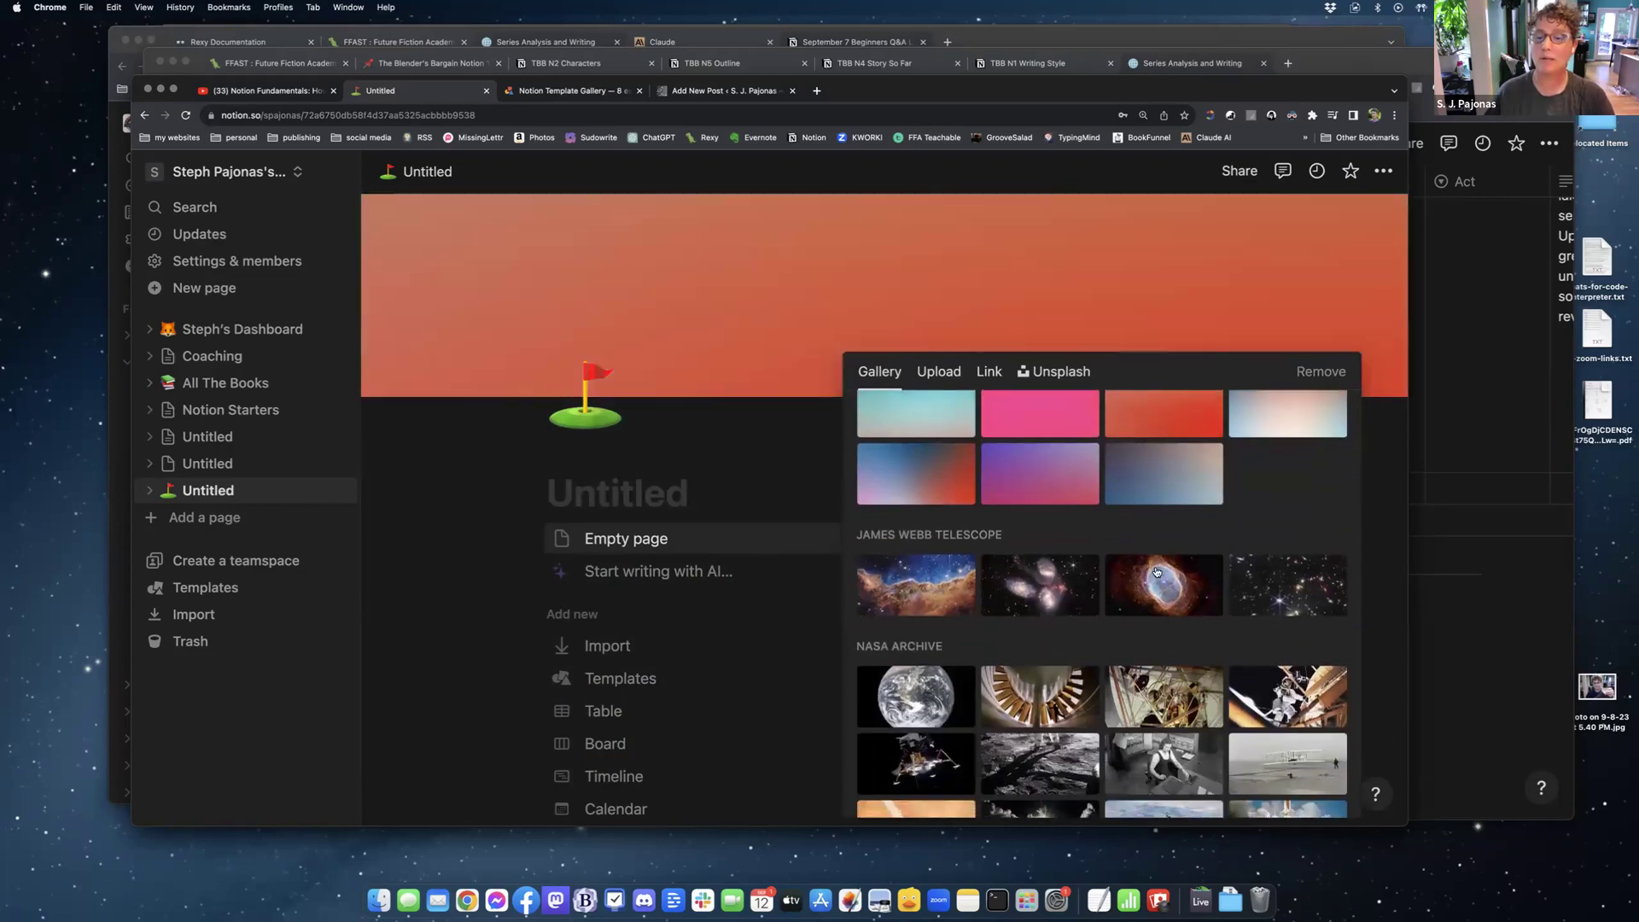
click(1157, 572)
- Set a teal Unsplash photo as the cover and reposition it to show the woman's face
click(939, 372)
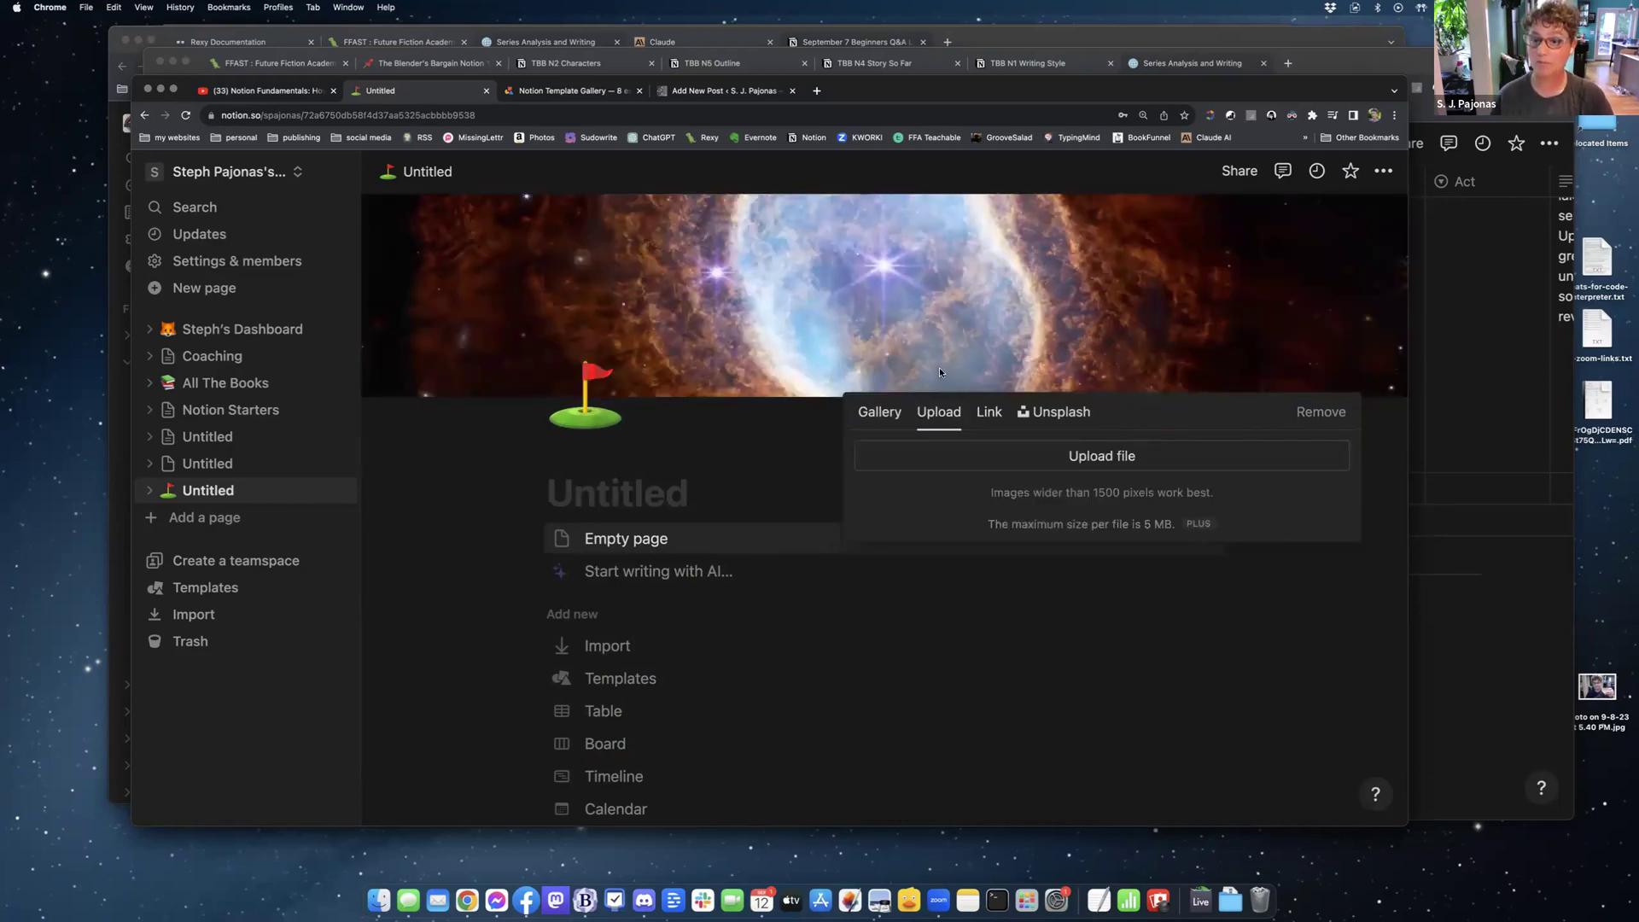
click(988, 412)
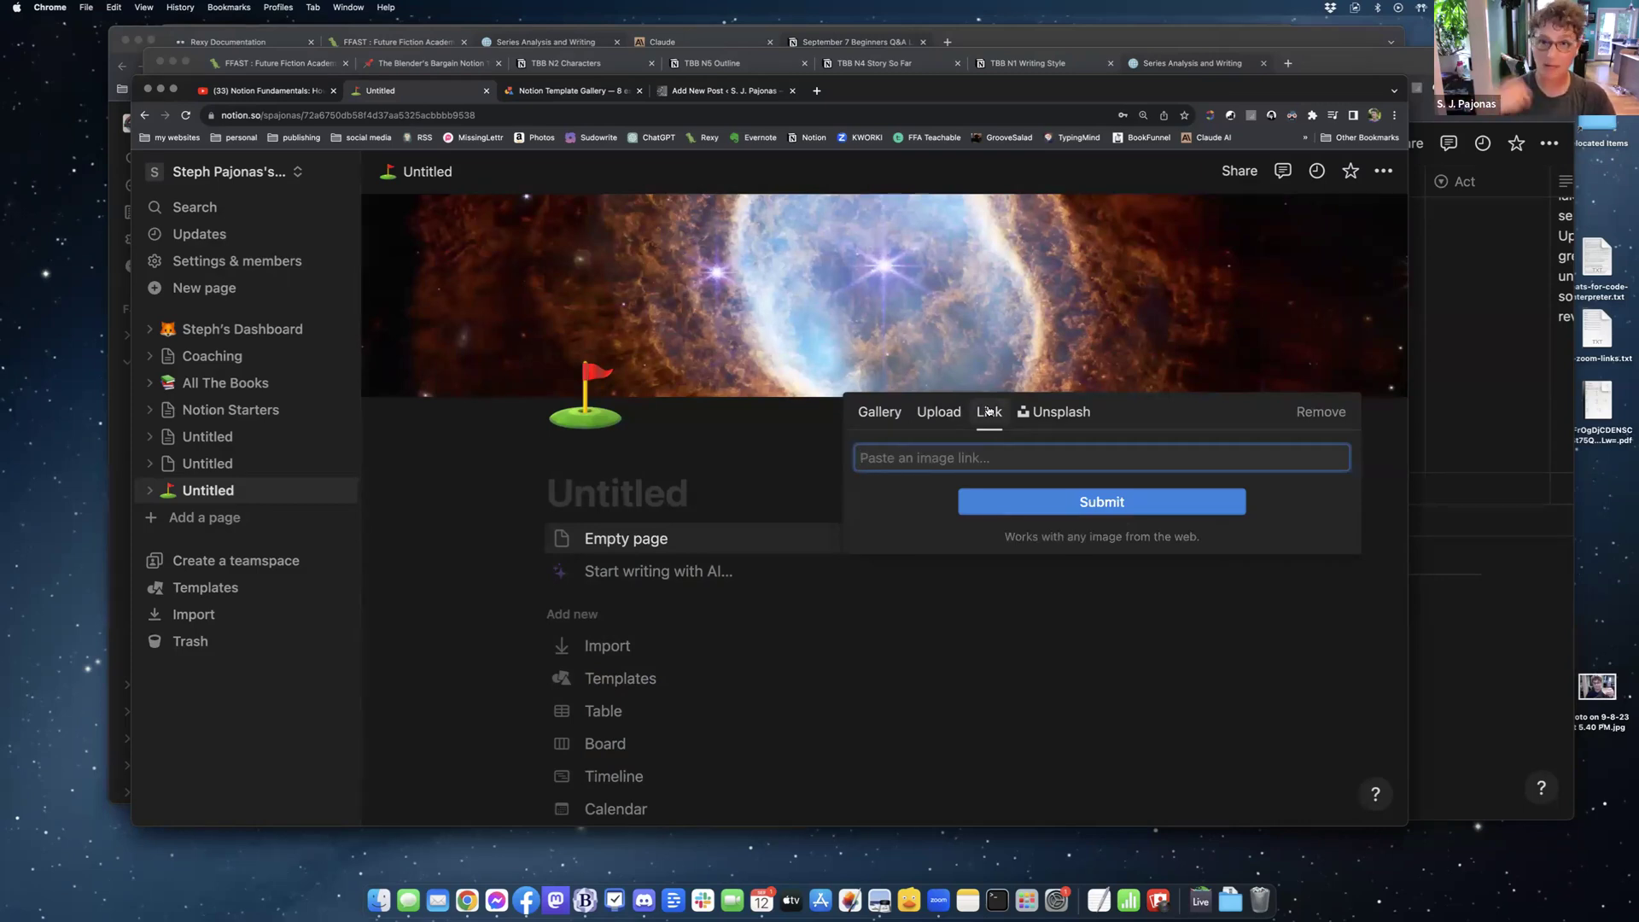
click(1067, 413)
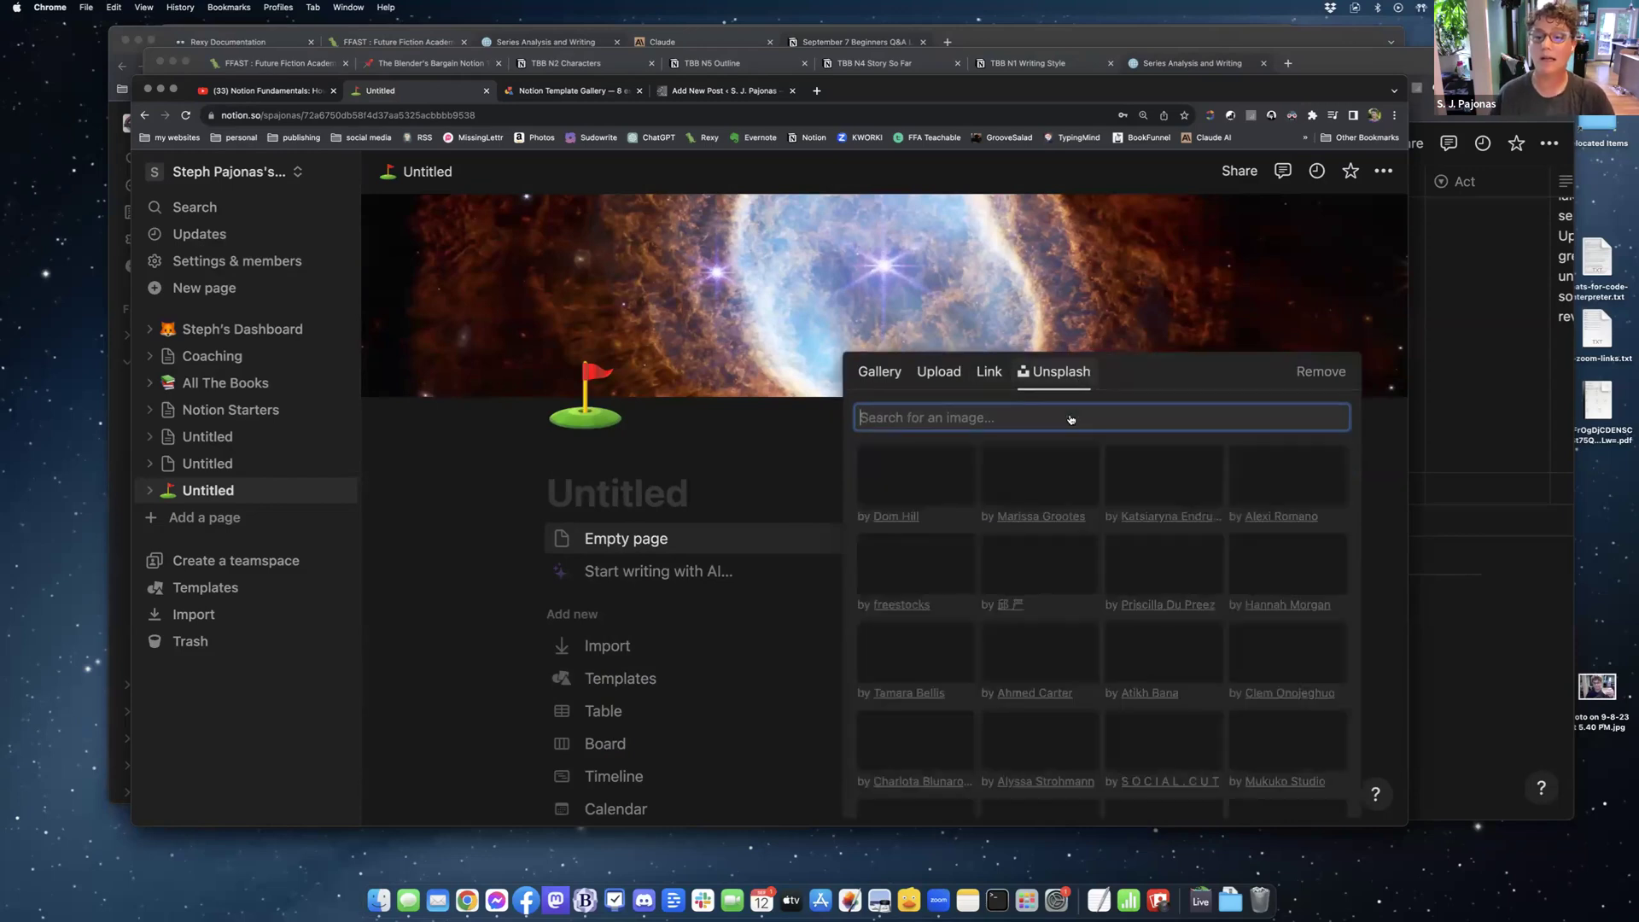
click(1163, 476)
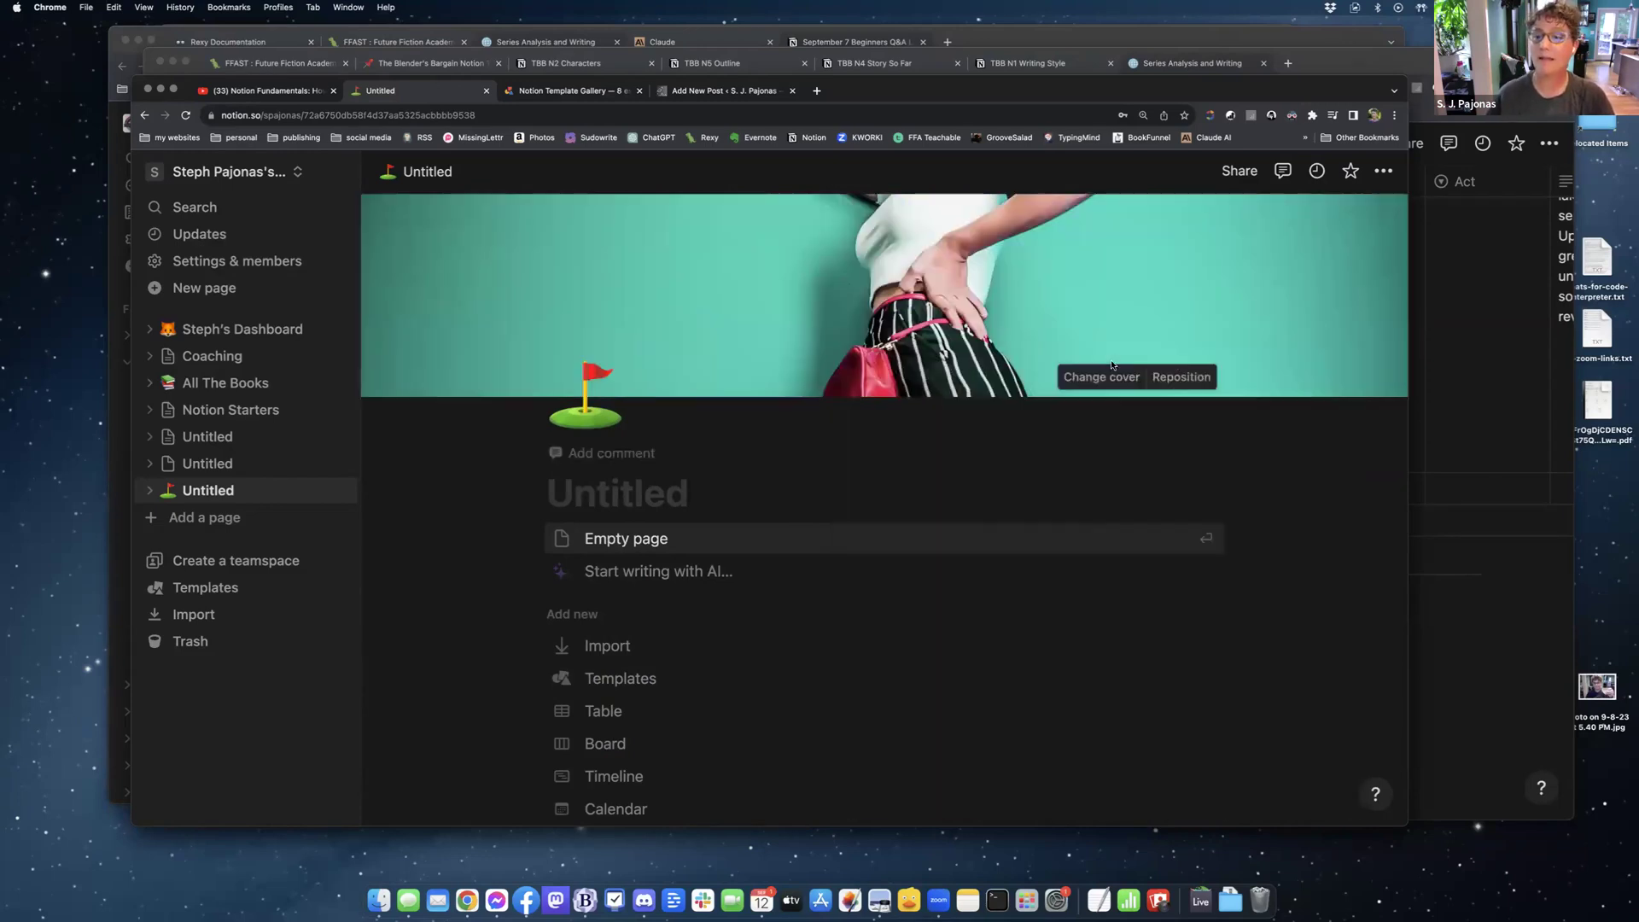
click(1178, 377)
drag(905, 282, 887, 467)
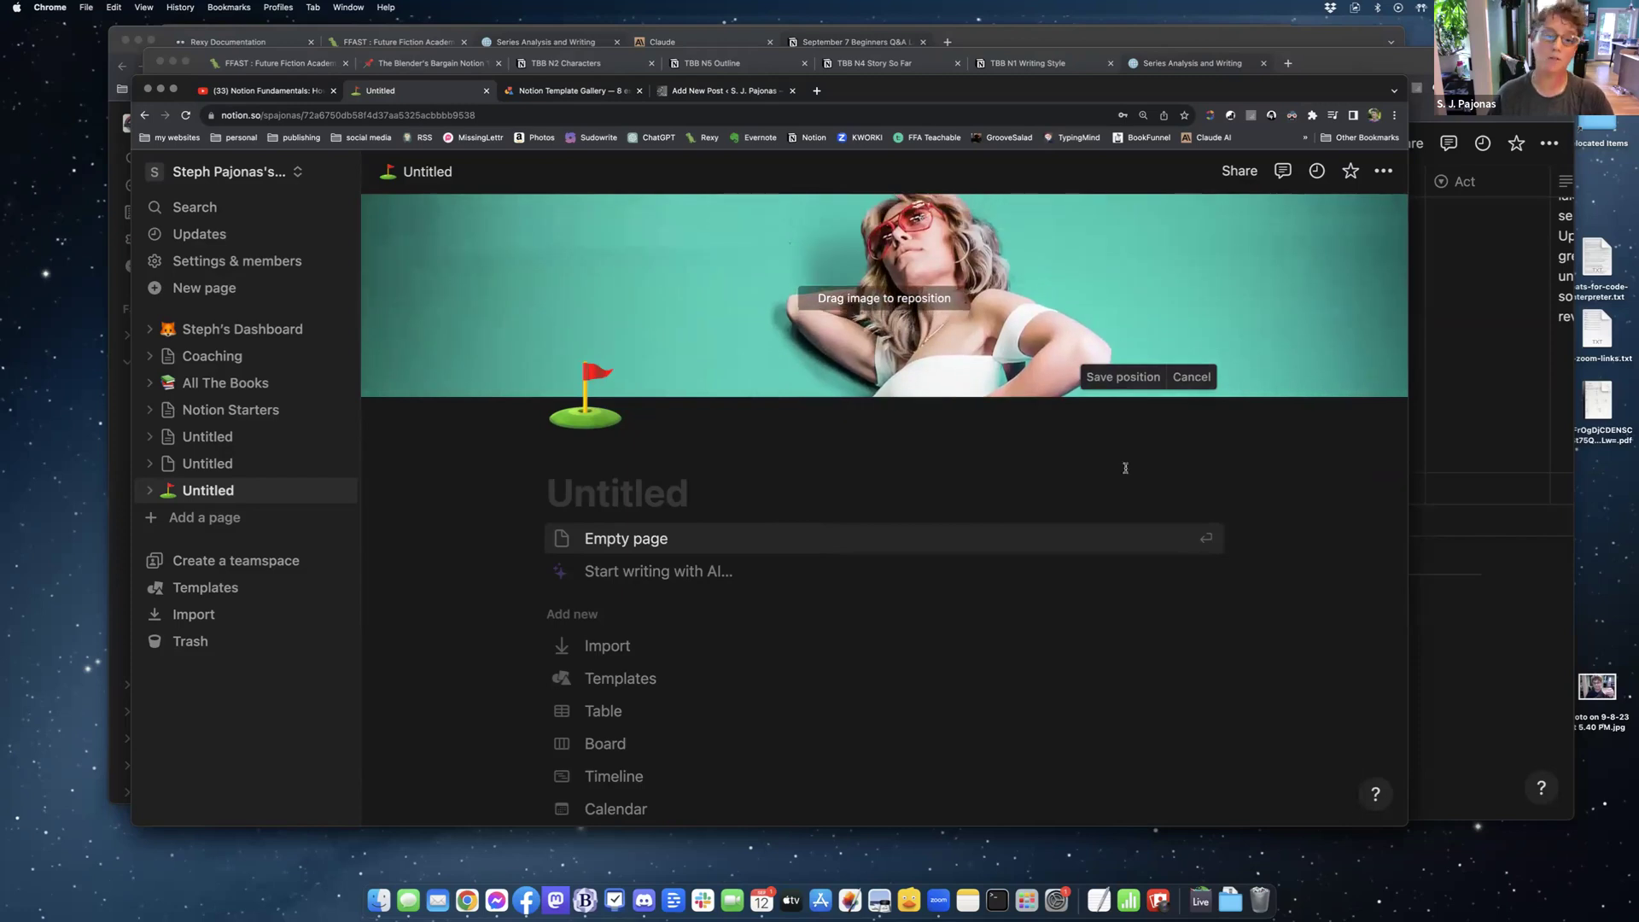
click(843, 487)
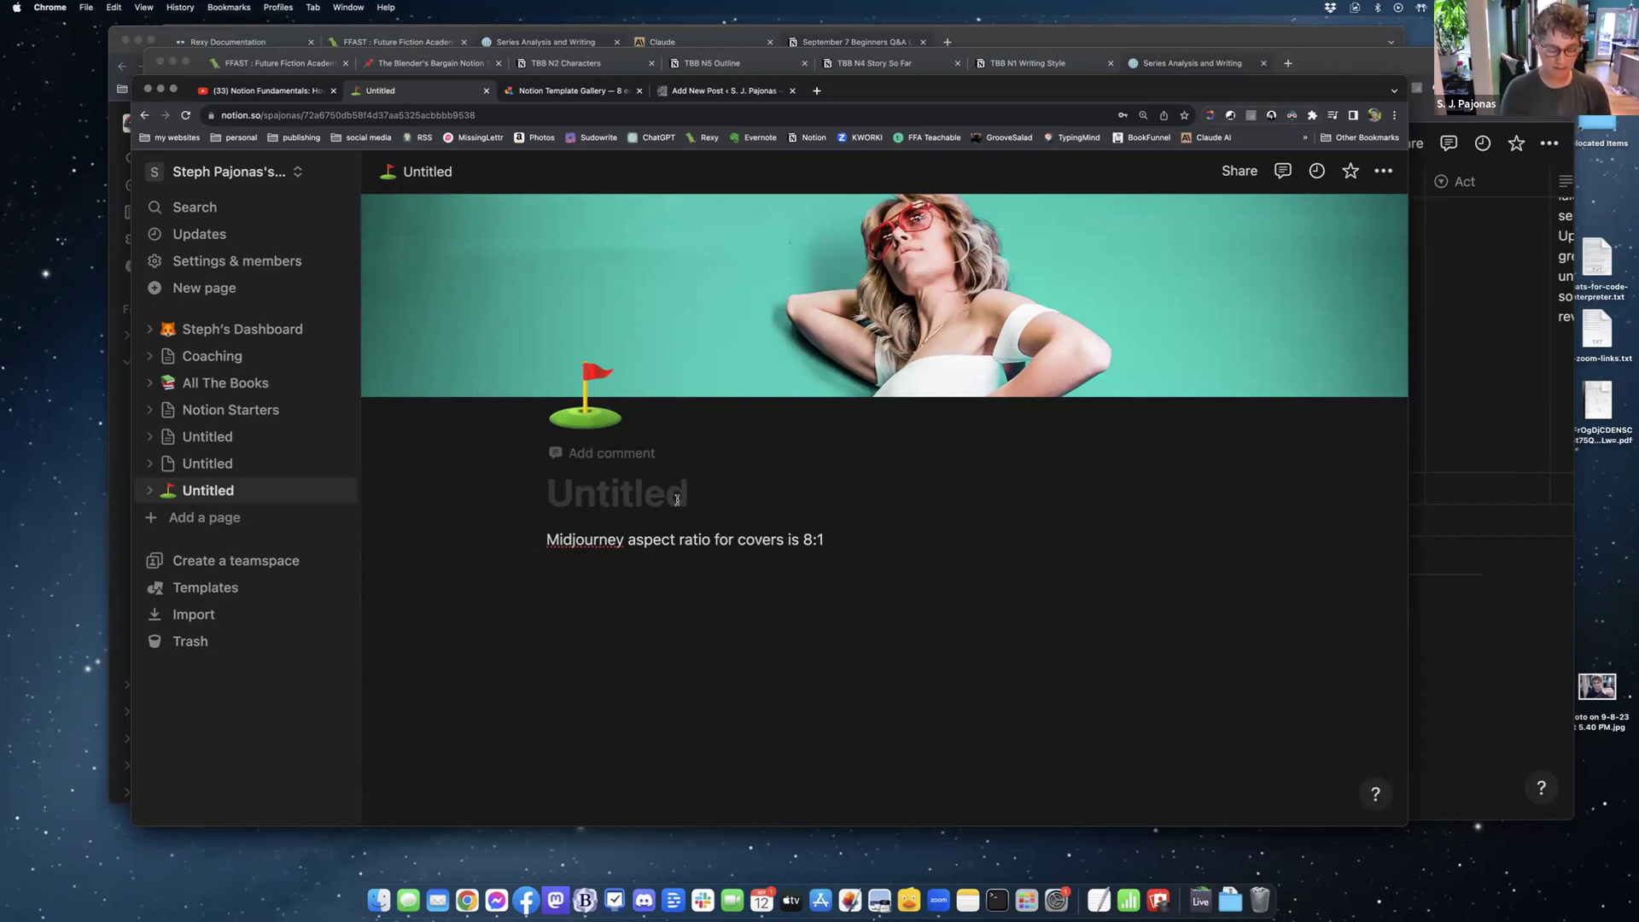
- Title the page 'Test Page'
text(Test Page)
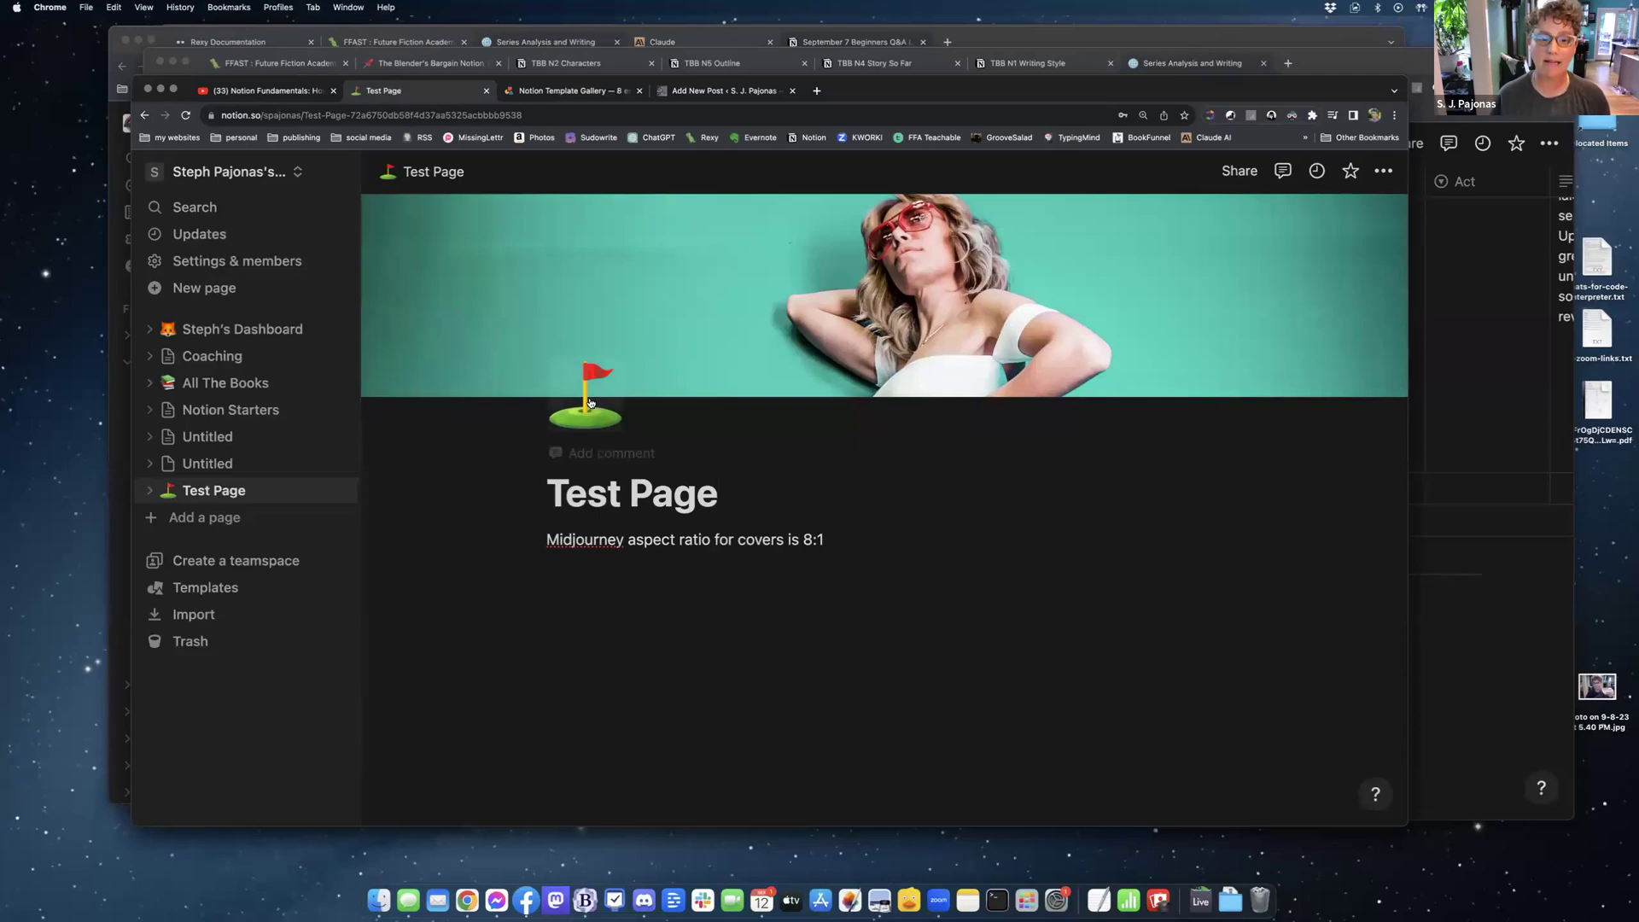
- Add a yellow Heading 1 block reading 'Heading' below the aspect-ratio note
click(1150, 610)
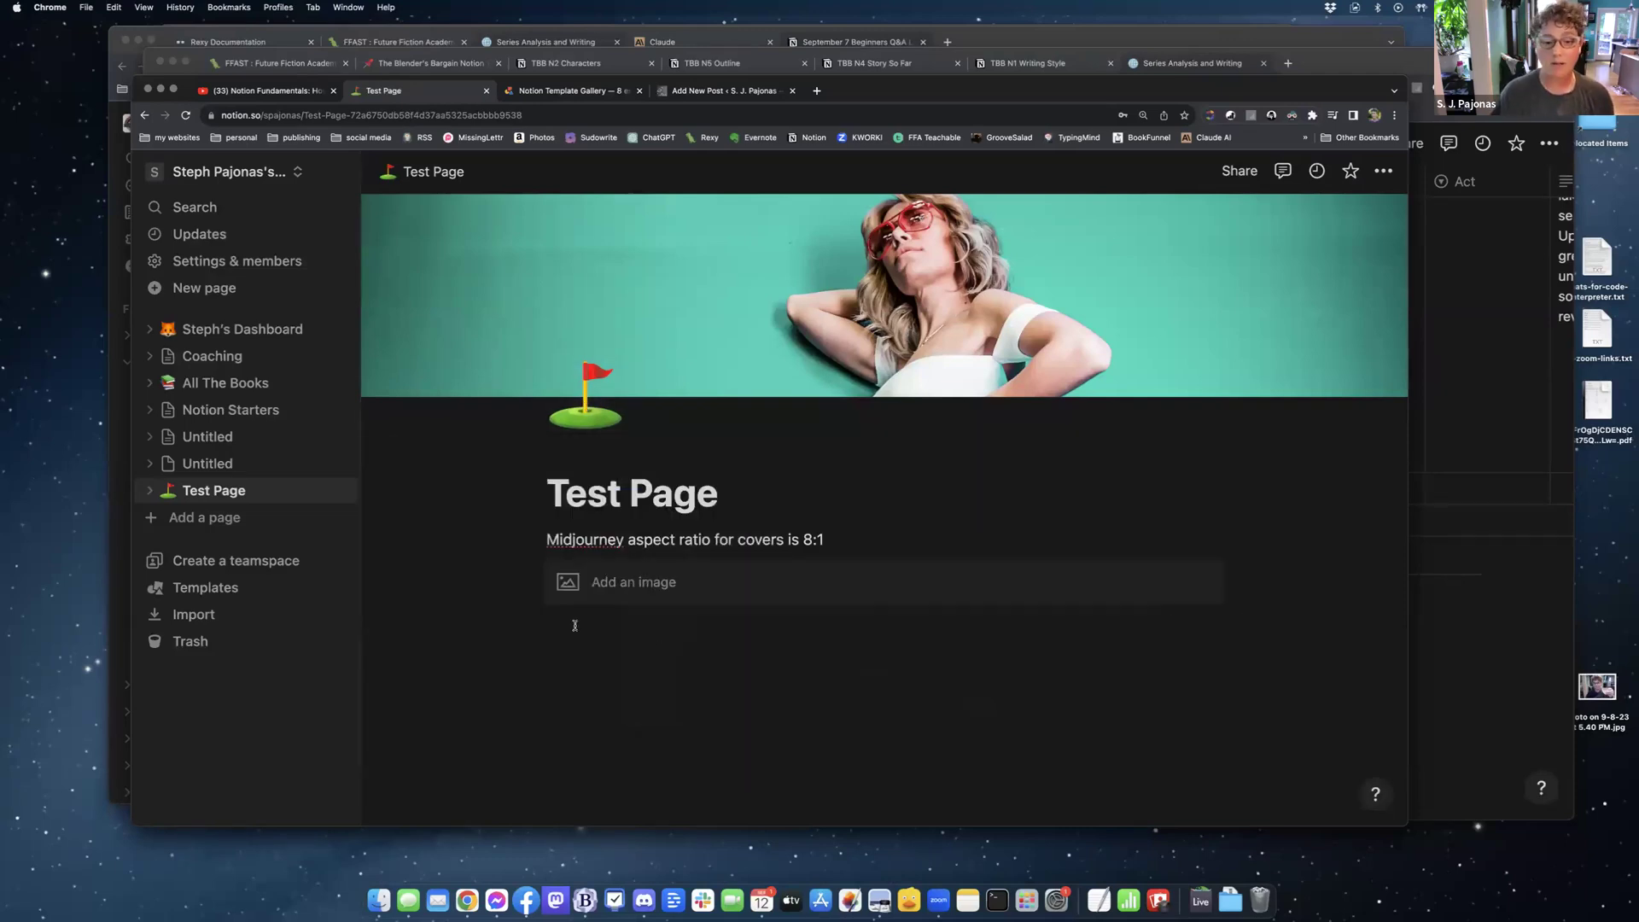
click(574, 626)
text(/)
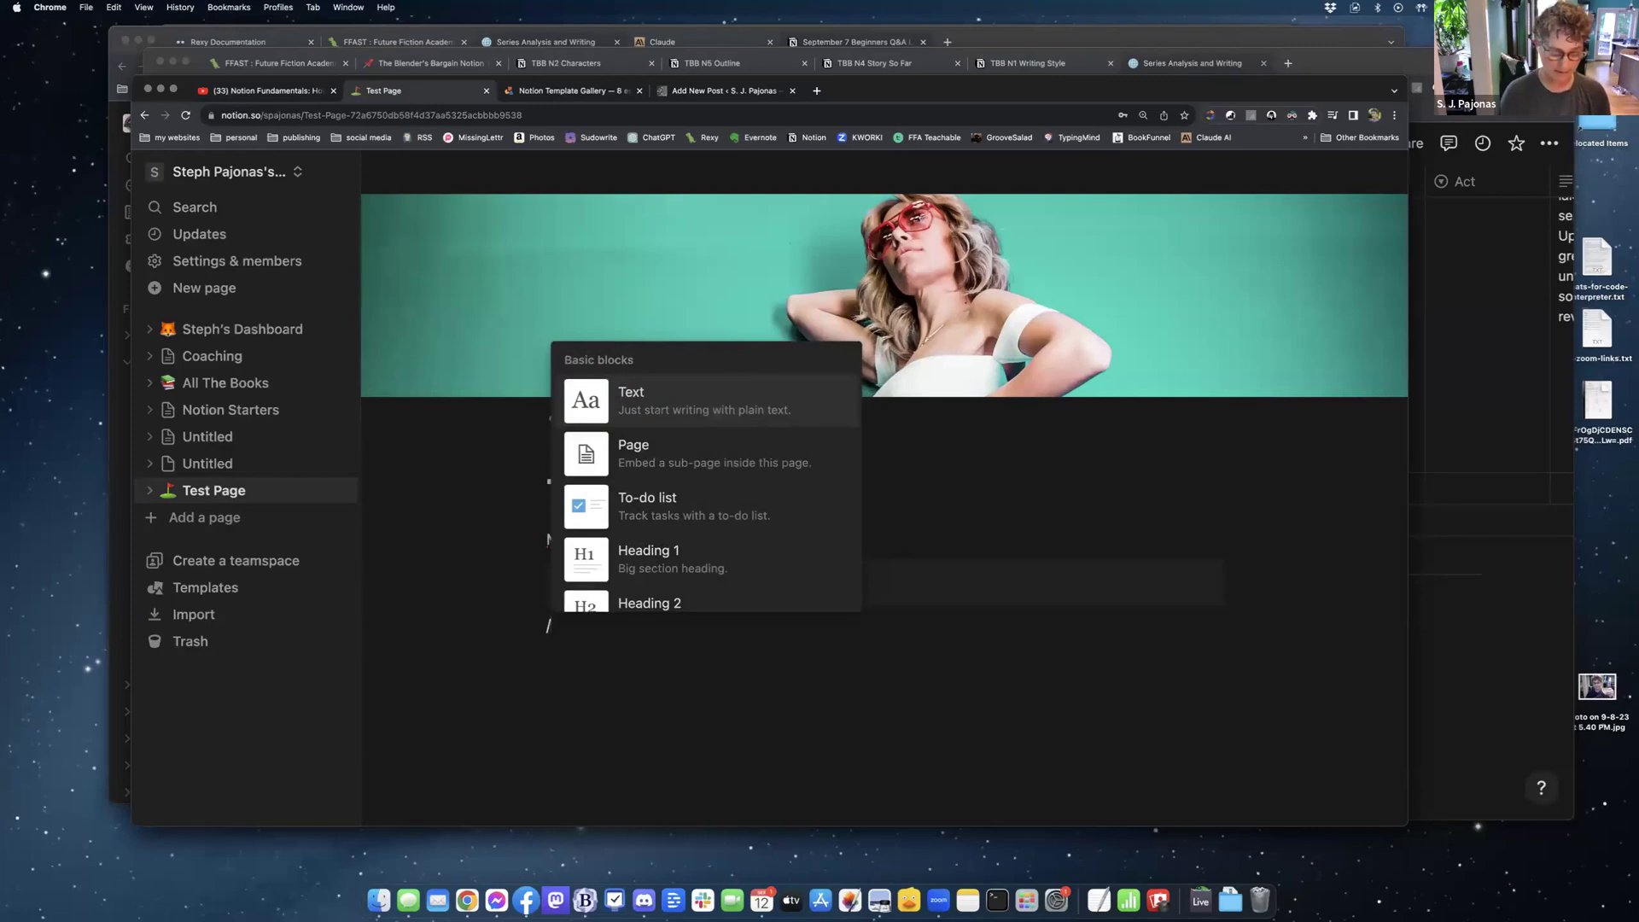
text(head)
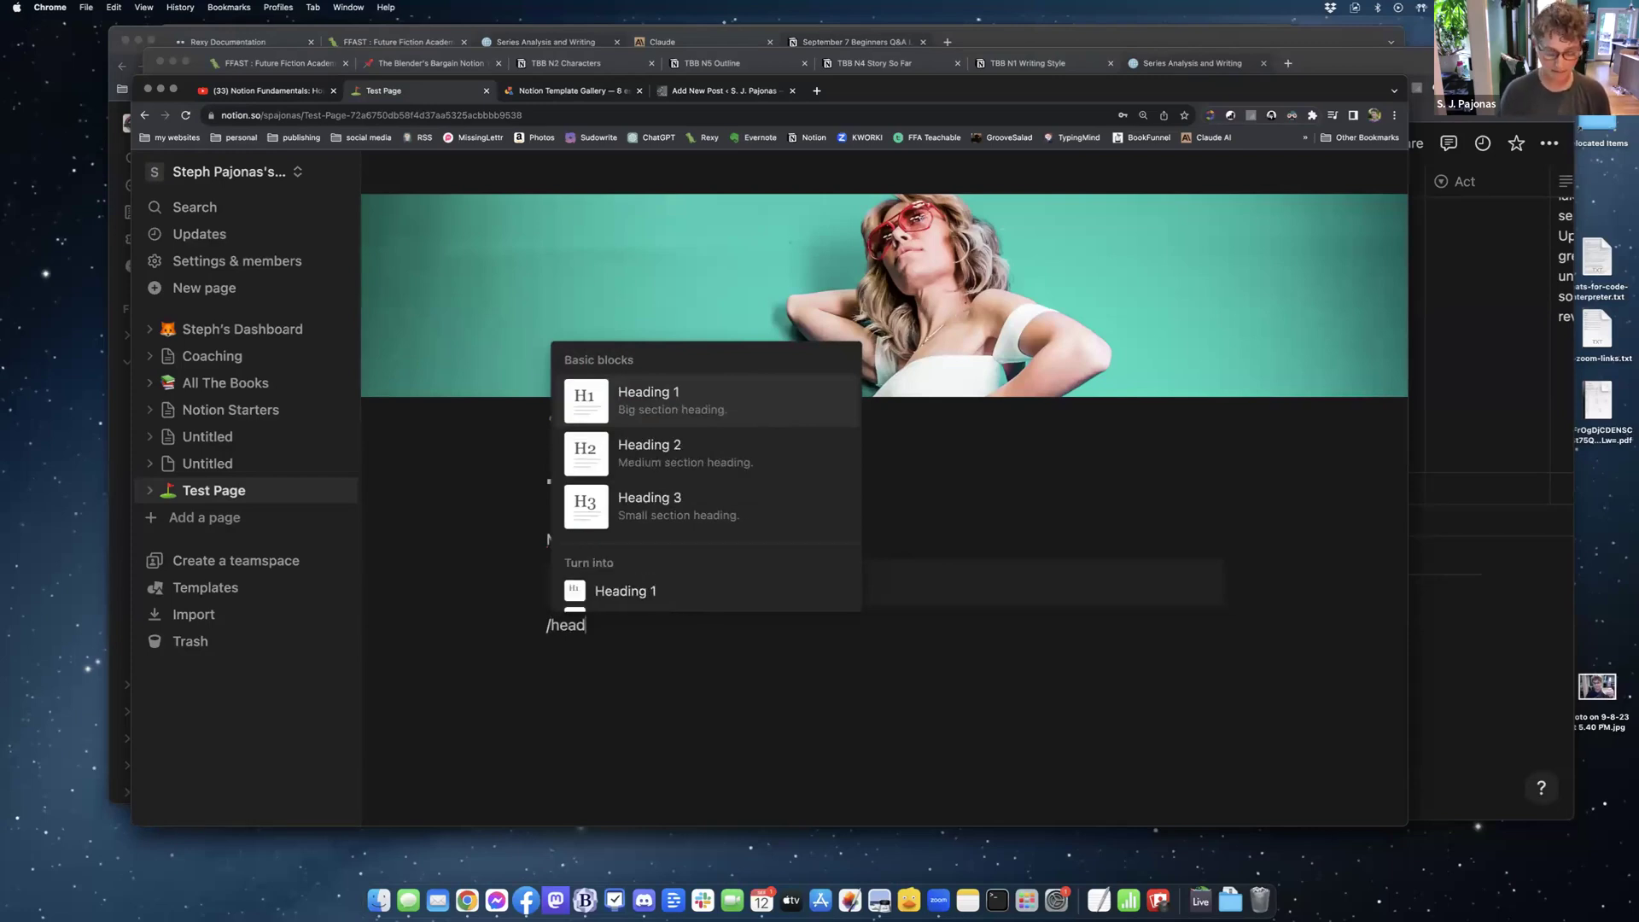
text(ing)
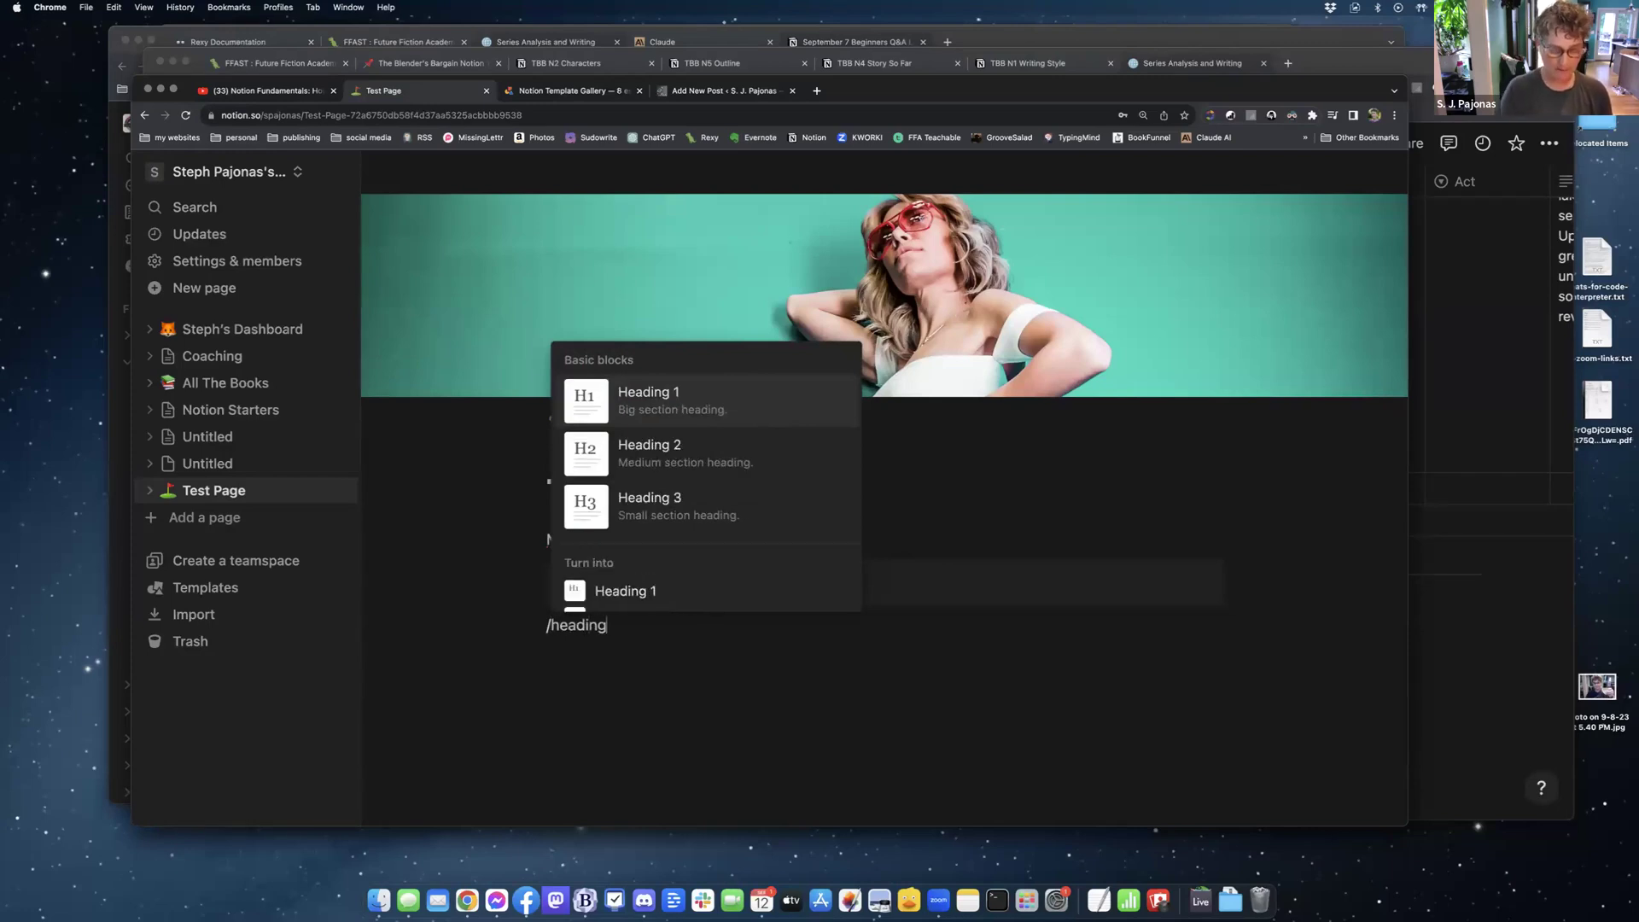
text( 1)
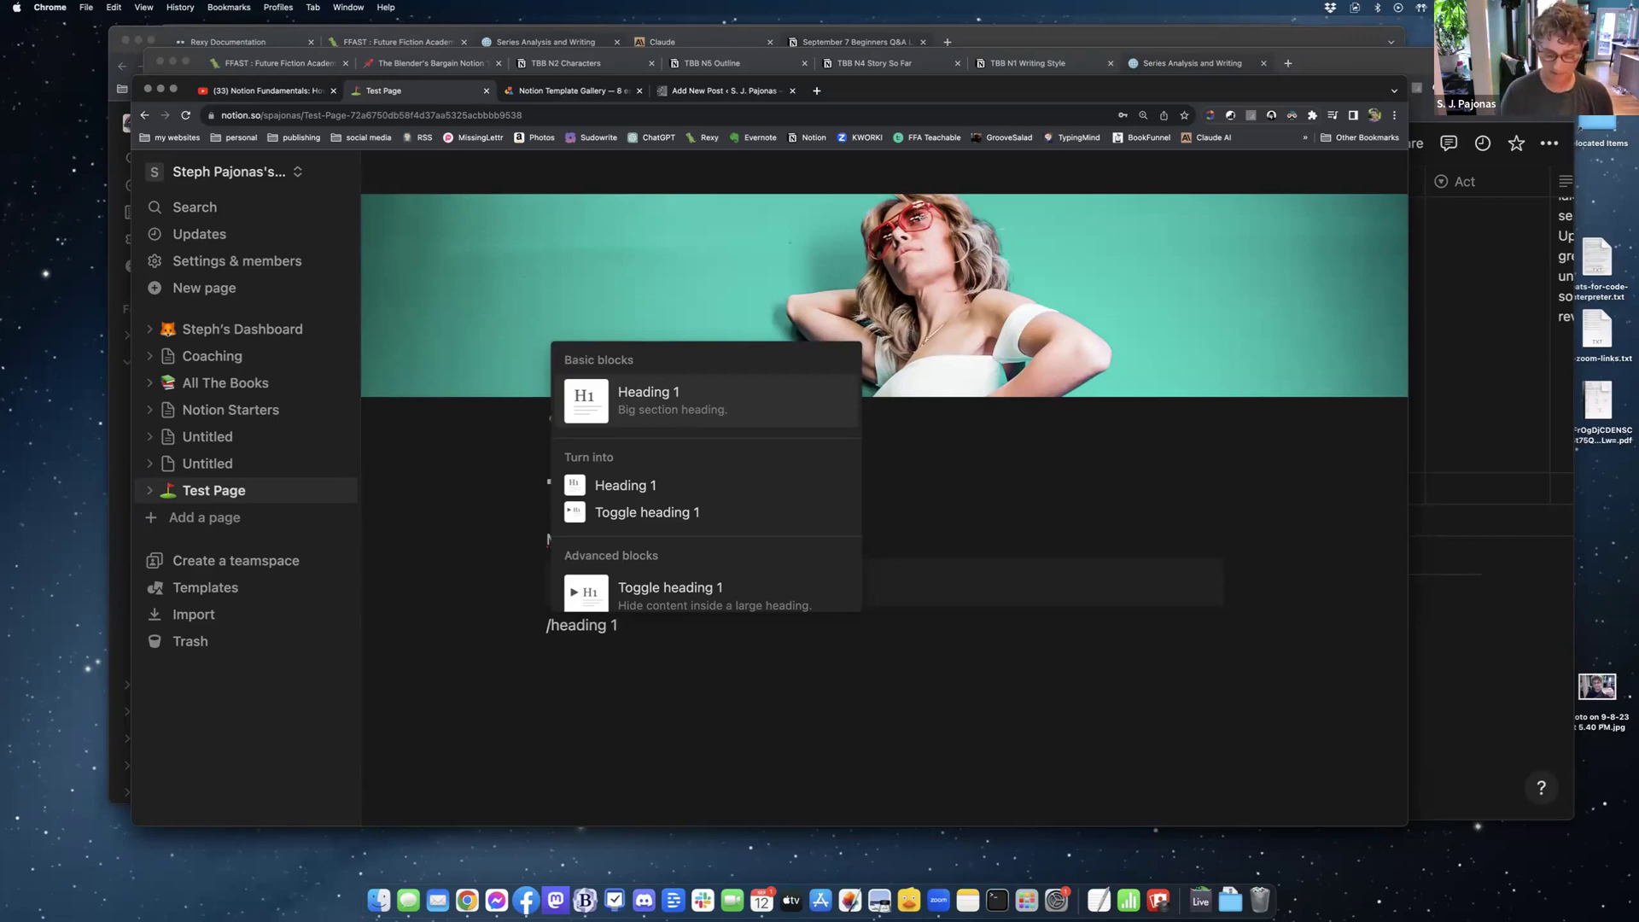
key(BackSpace)
key(BackSpace)
key(BackSpace)
key(BackSpace)
key(BackSpace)
key(BackSpace)
key(BackSpace)
key(BackSpace)
key(BackSpace)
click(625, 559)
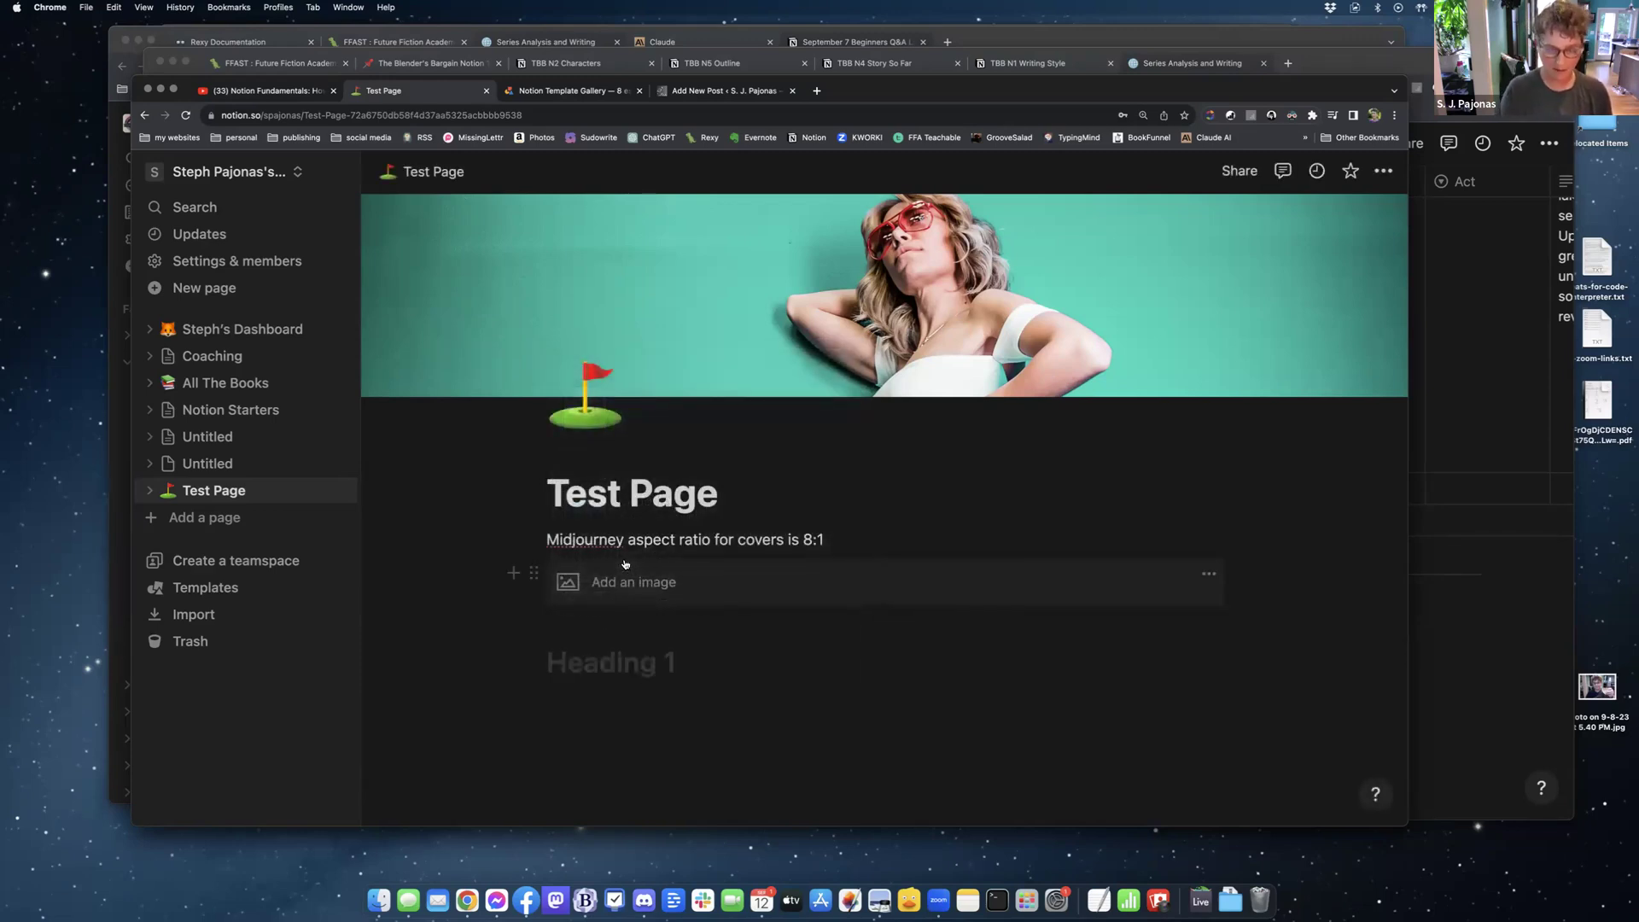
text(Heading/)
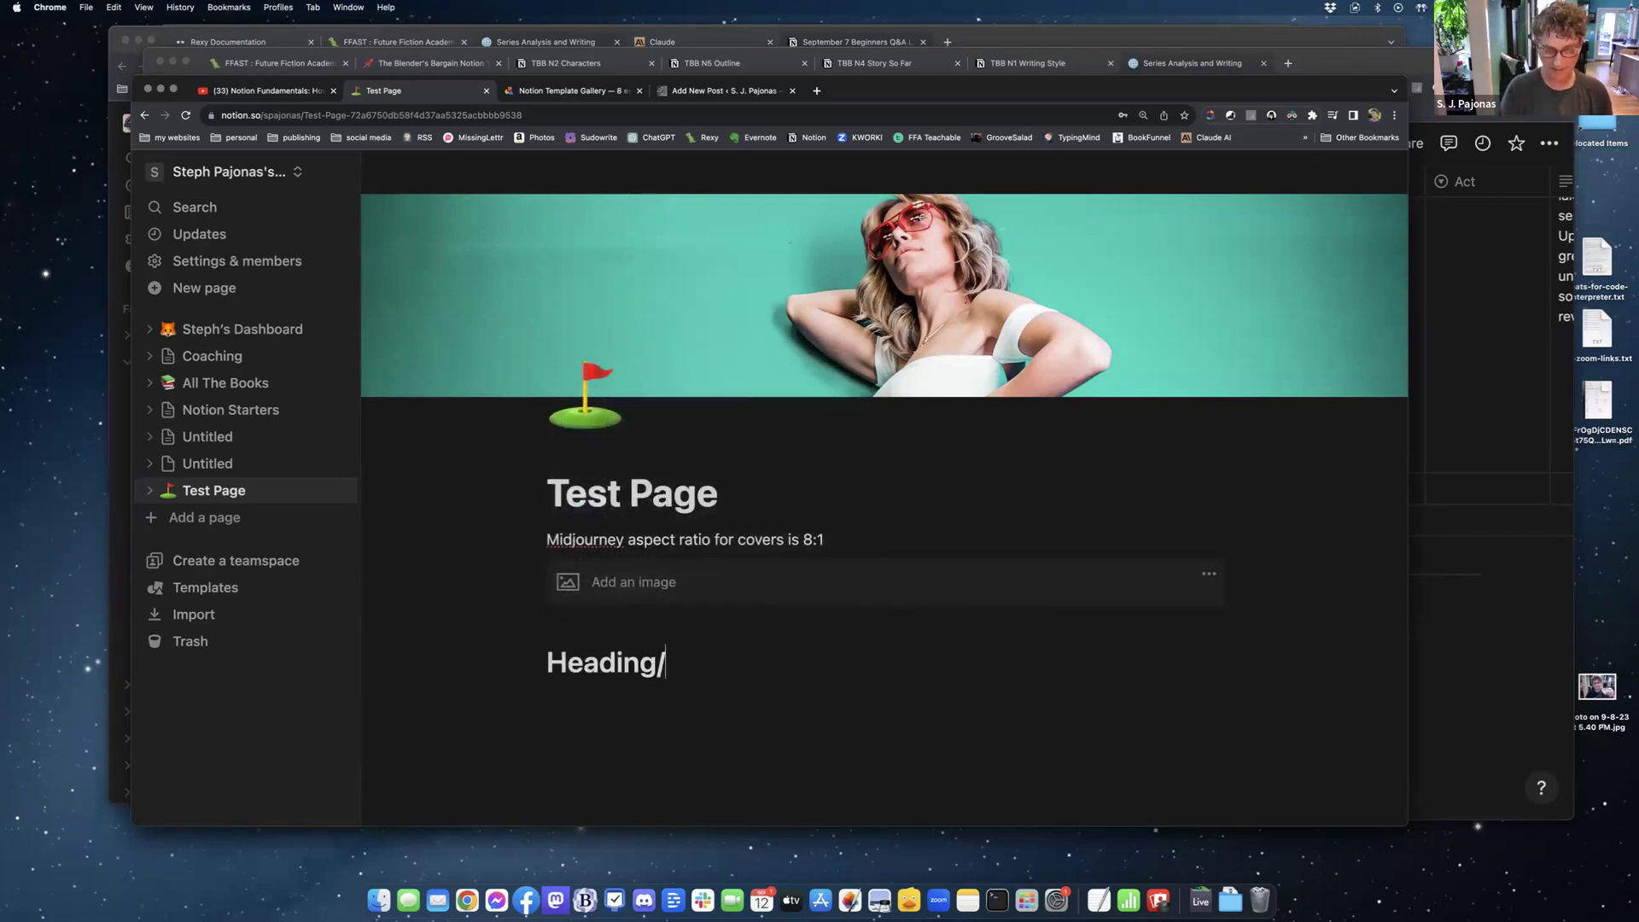
text(y)
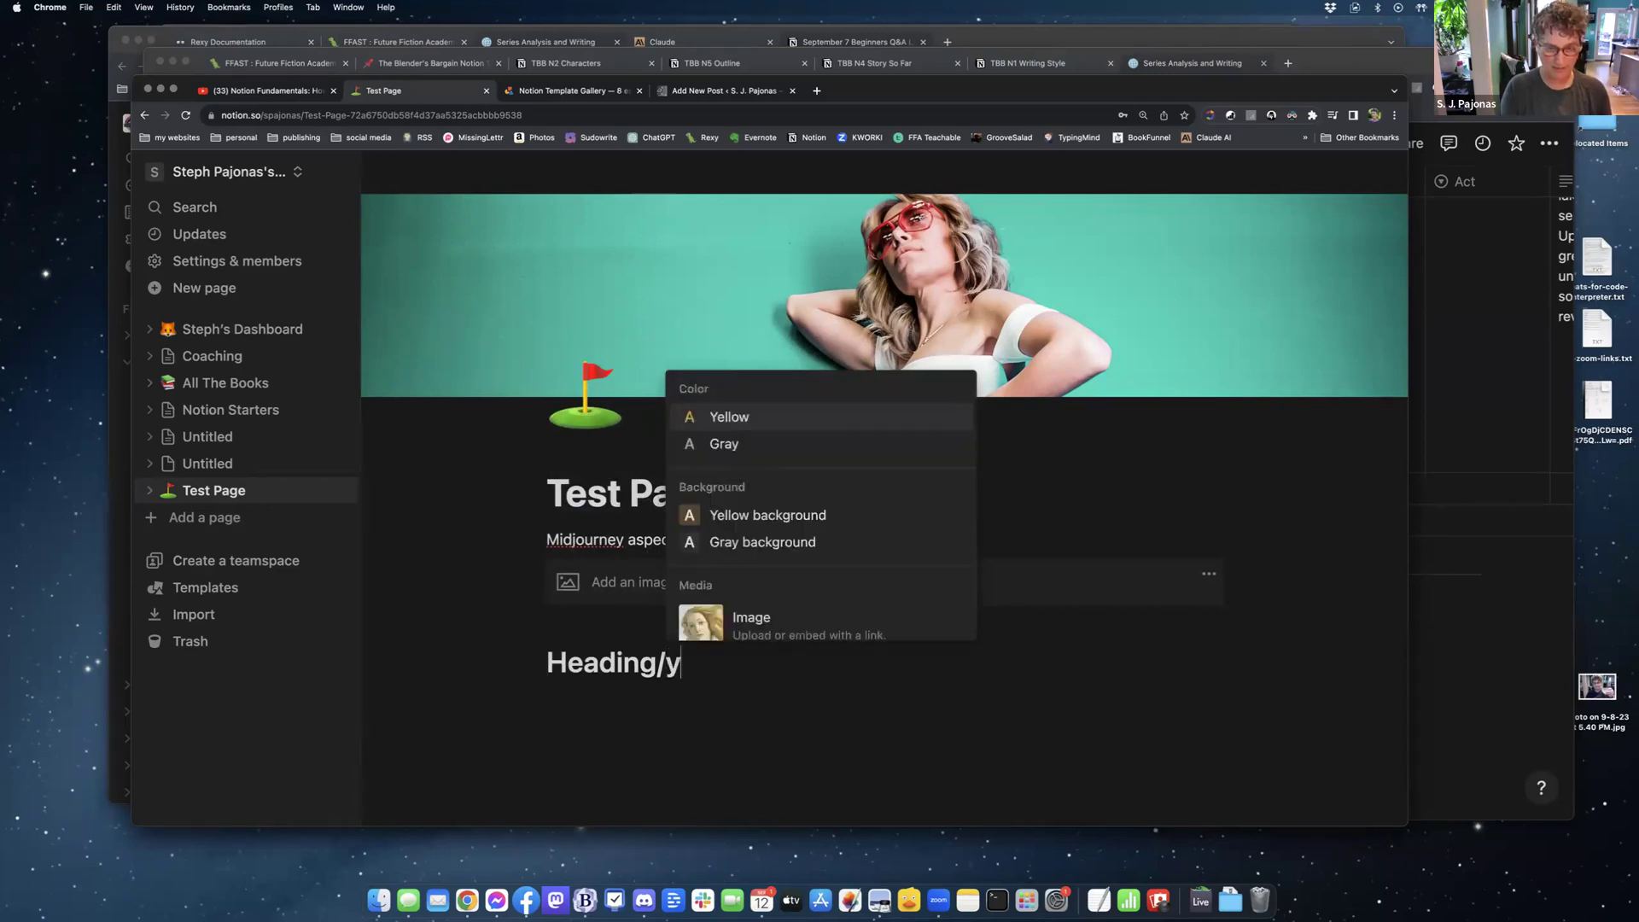
text(ello)
click(784, 548)
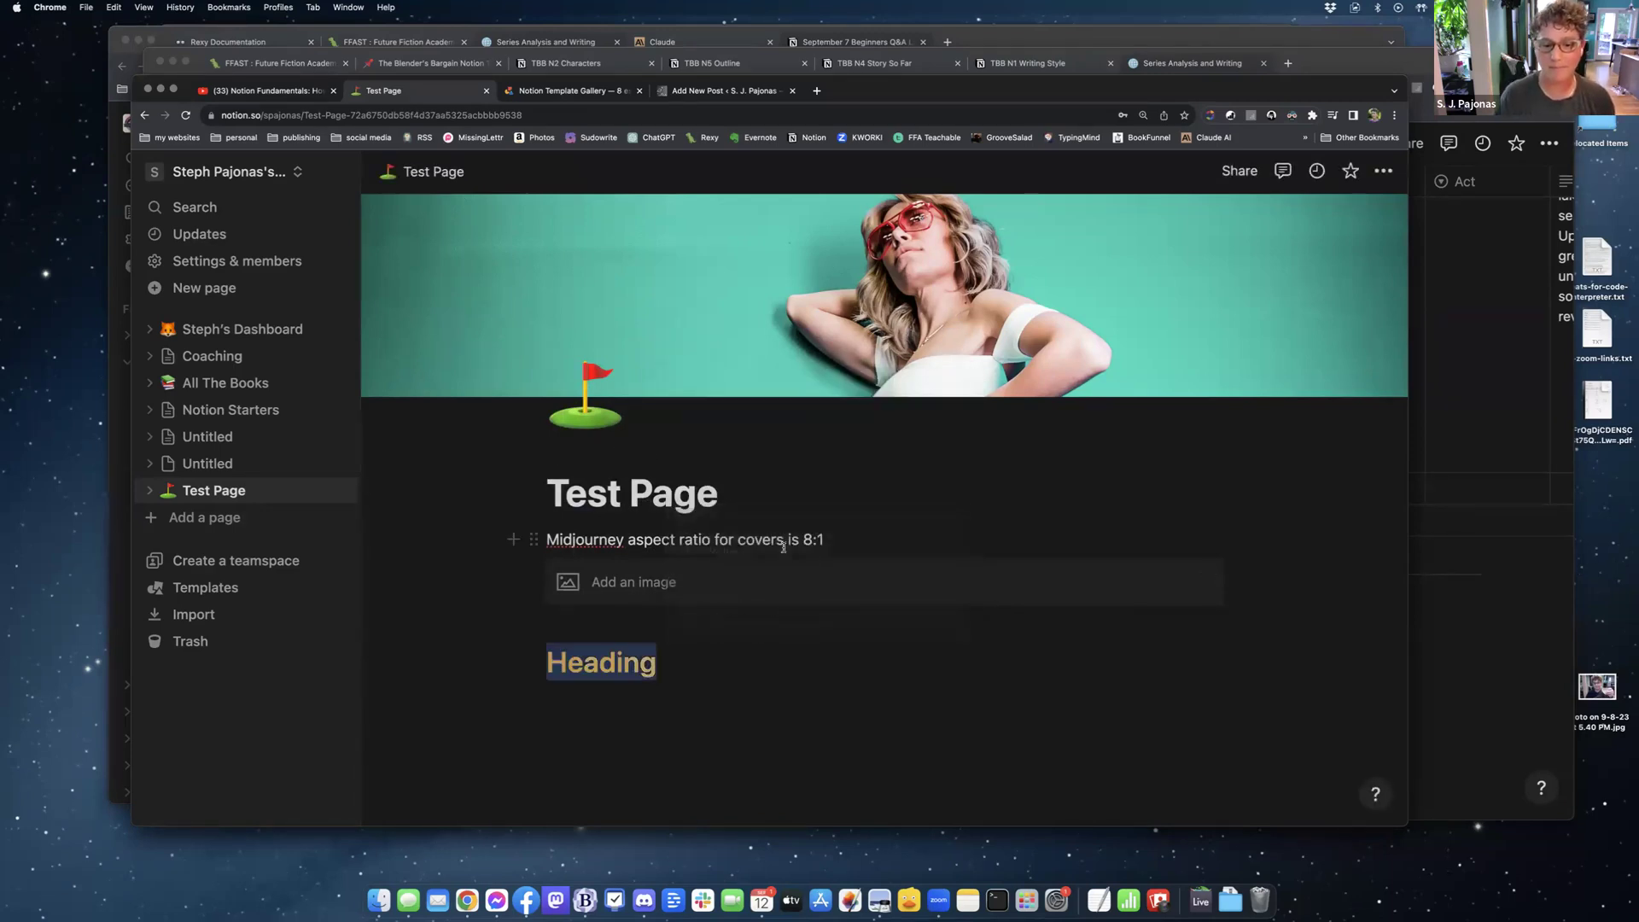
click(717, 668)
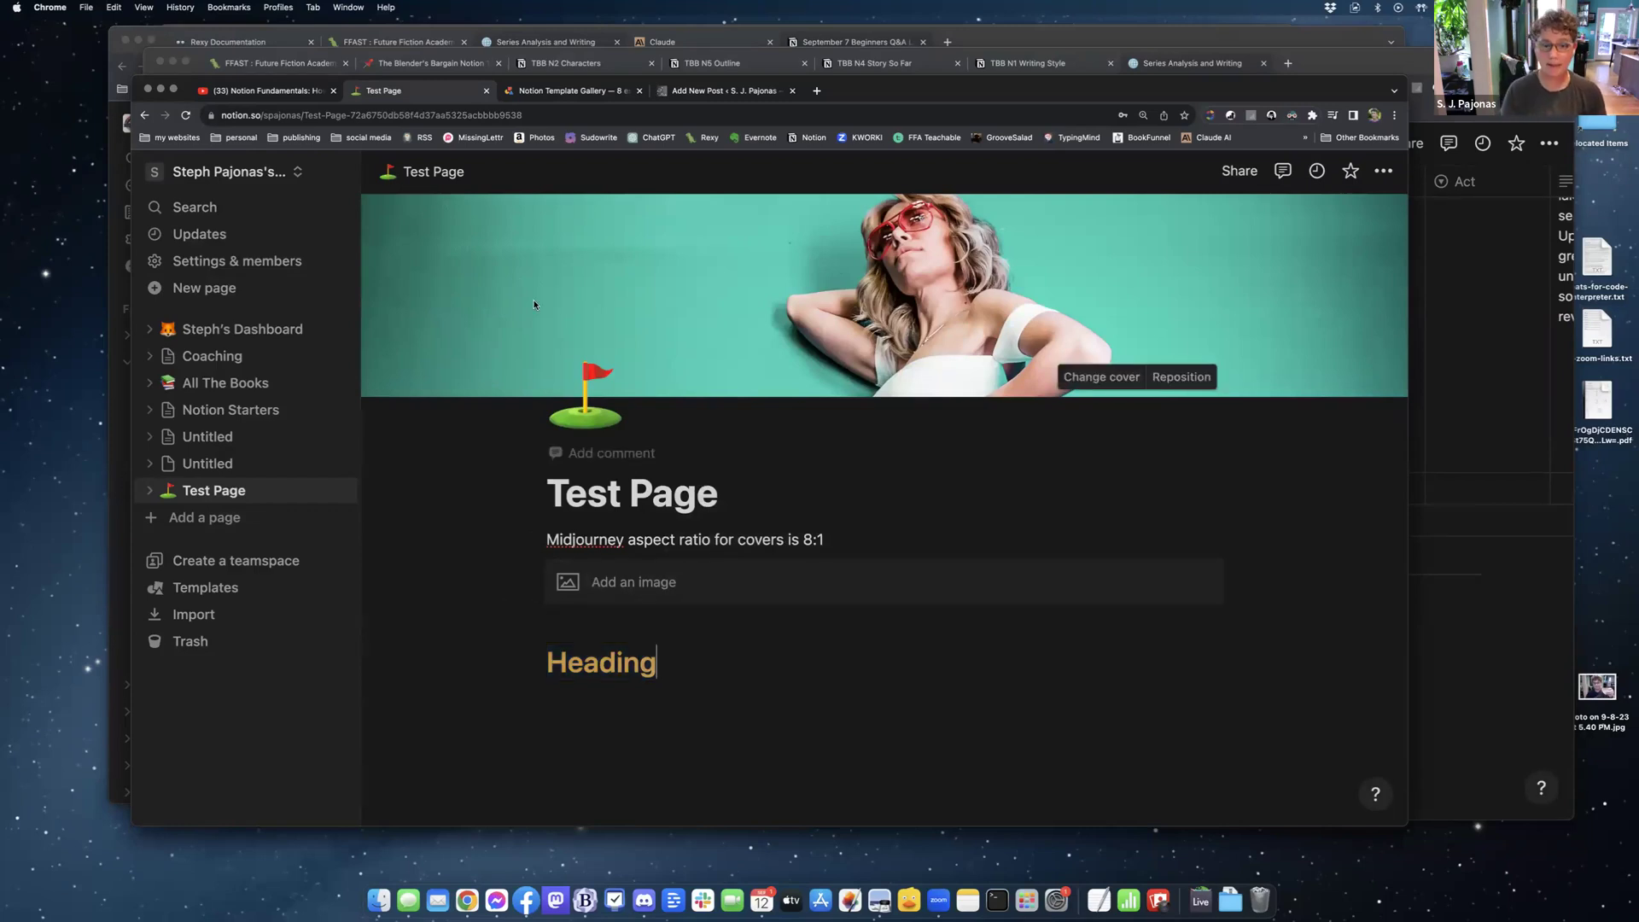
- Clear the stray typing with undo and collapse the sidebar
key(Return)
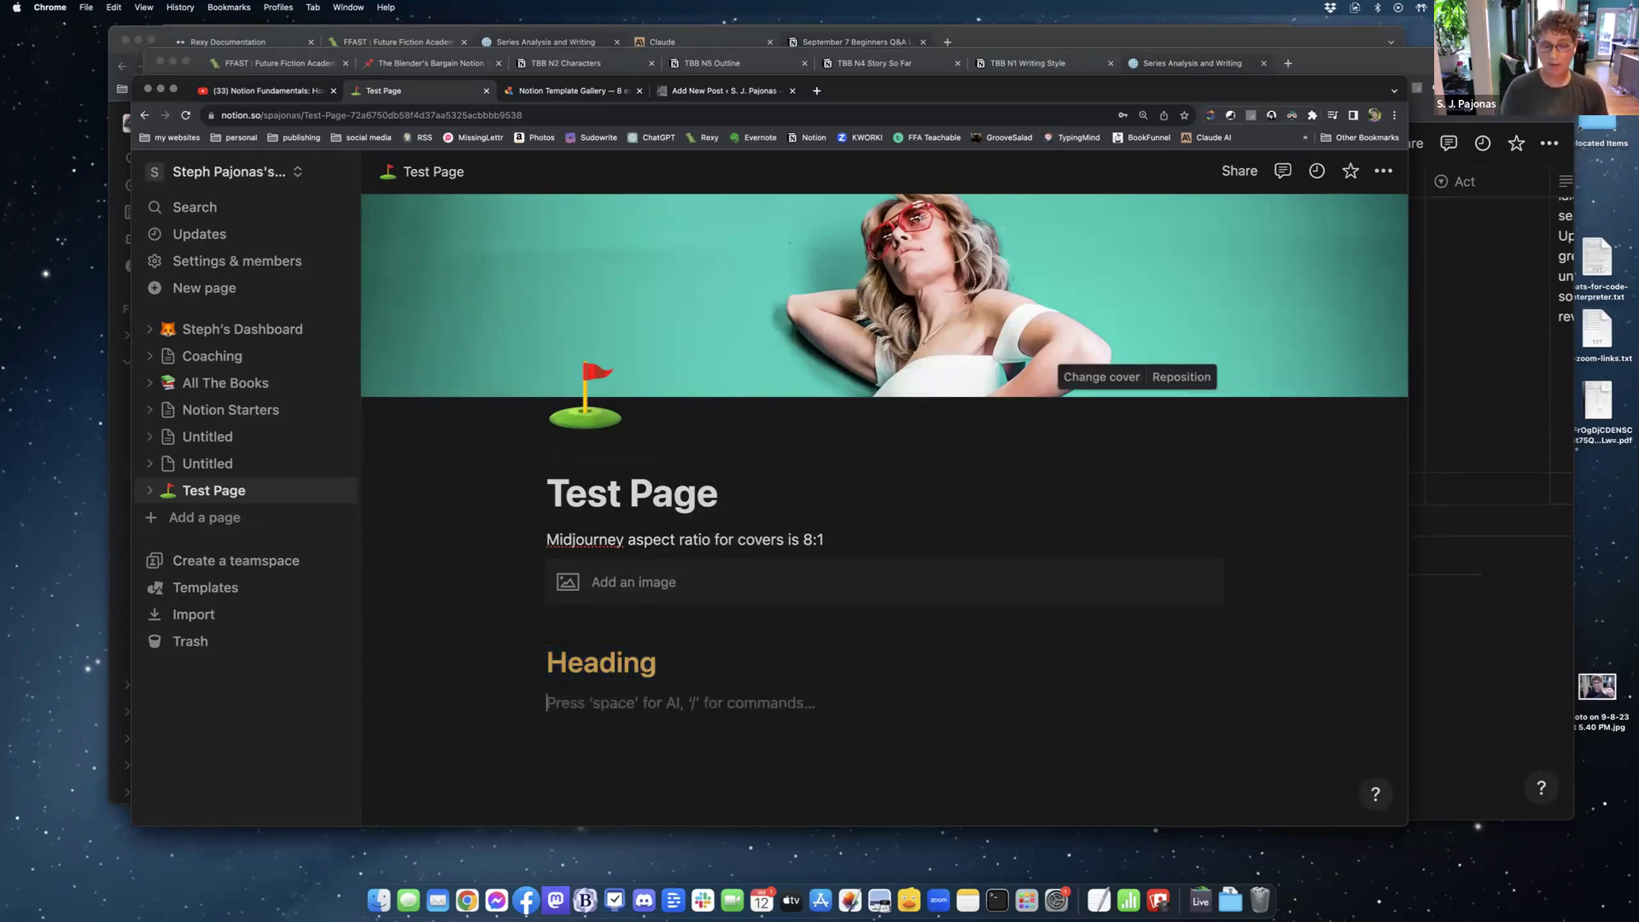
text(HEadi)
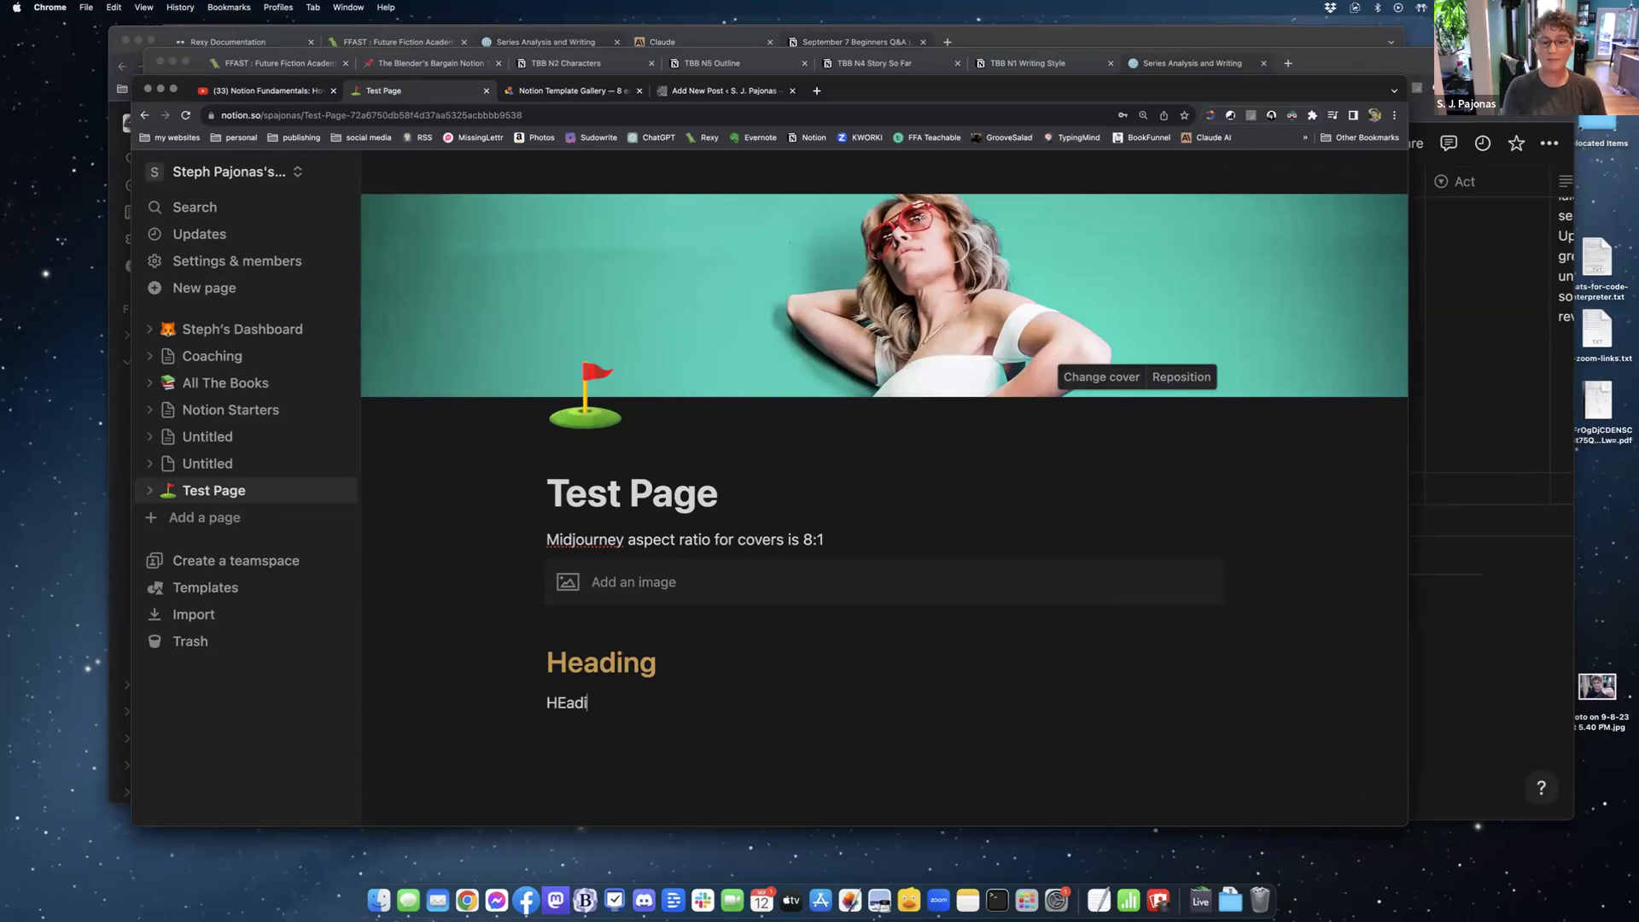
key(BackSpace)
key(BackSpace)
key(BackSpace)
key(BackSpace)
key(BackSpace)
text(/hjea)
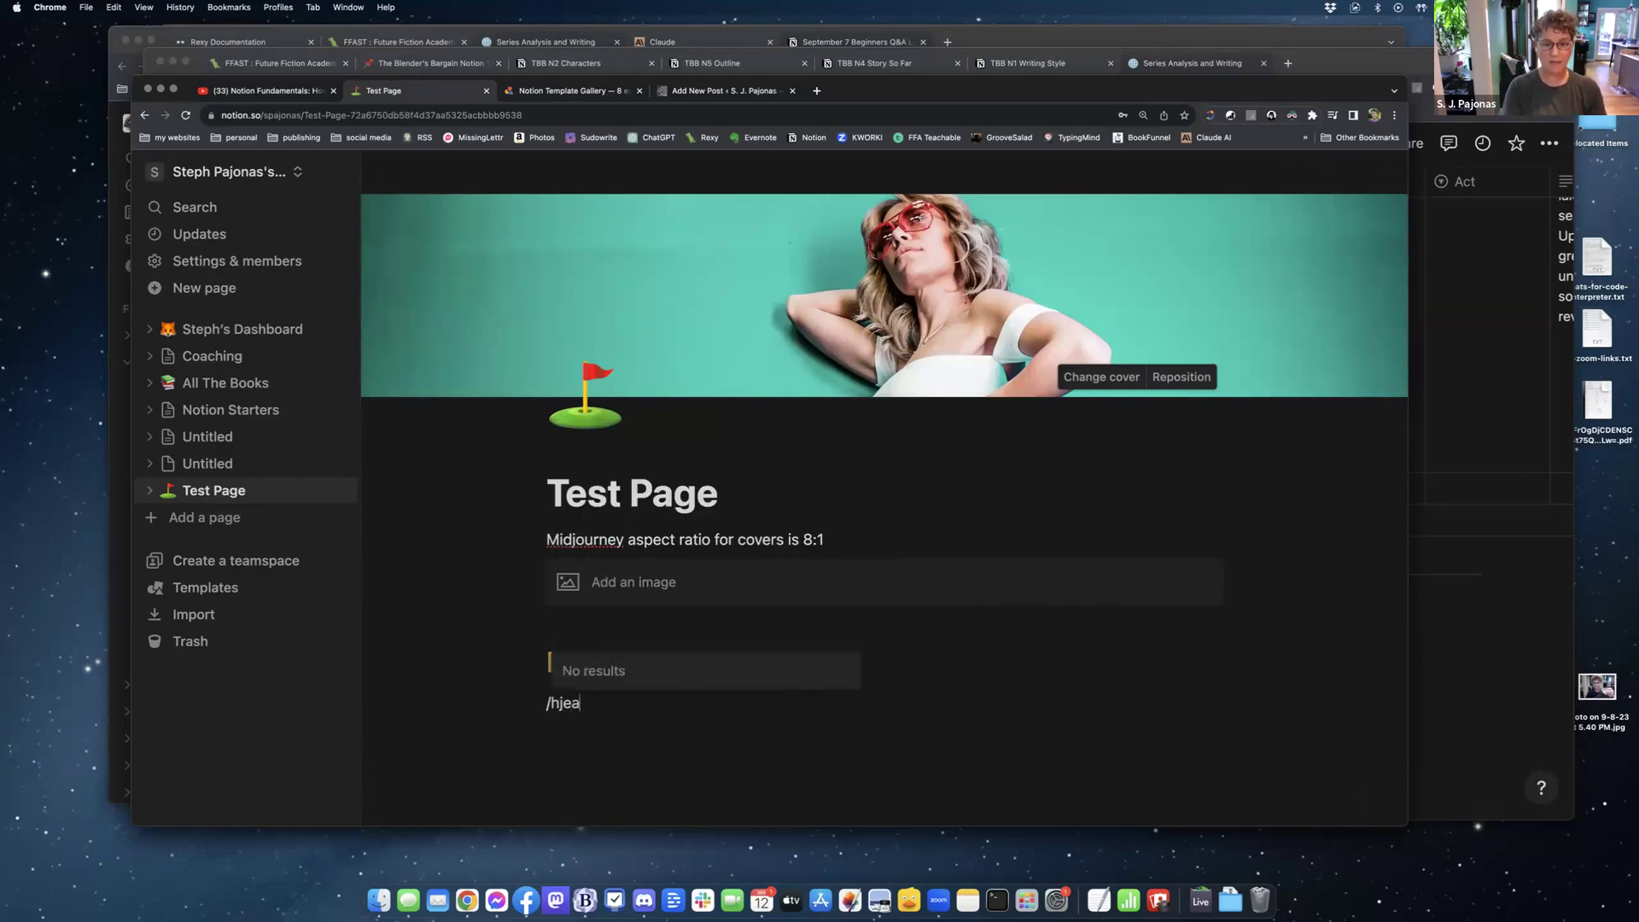
key(BackSpace)
key(BackSpace)
key(super+z)
key(super+z)
key(super+z)
key(super+backslash)
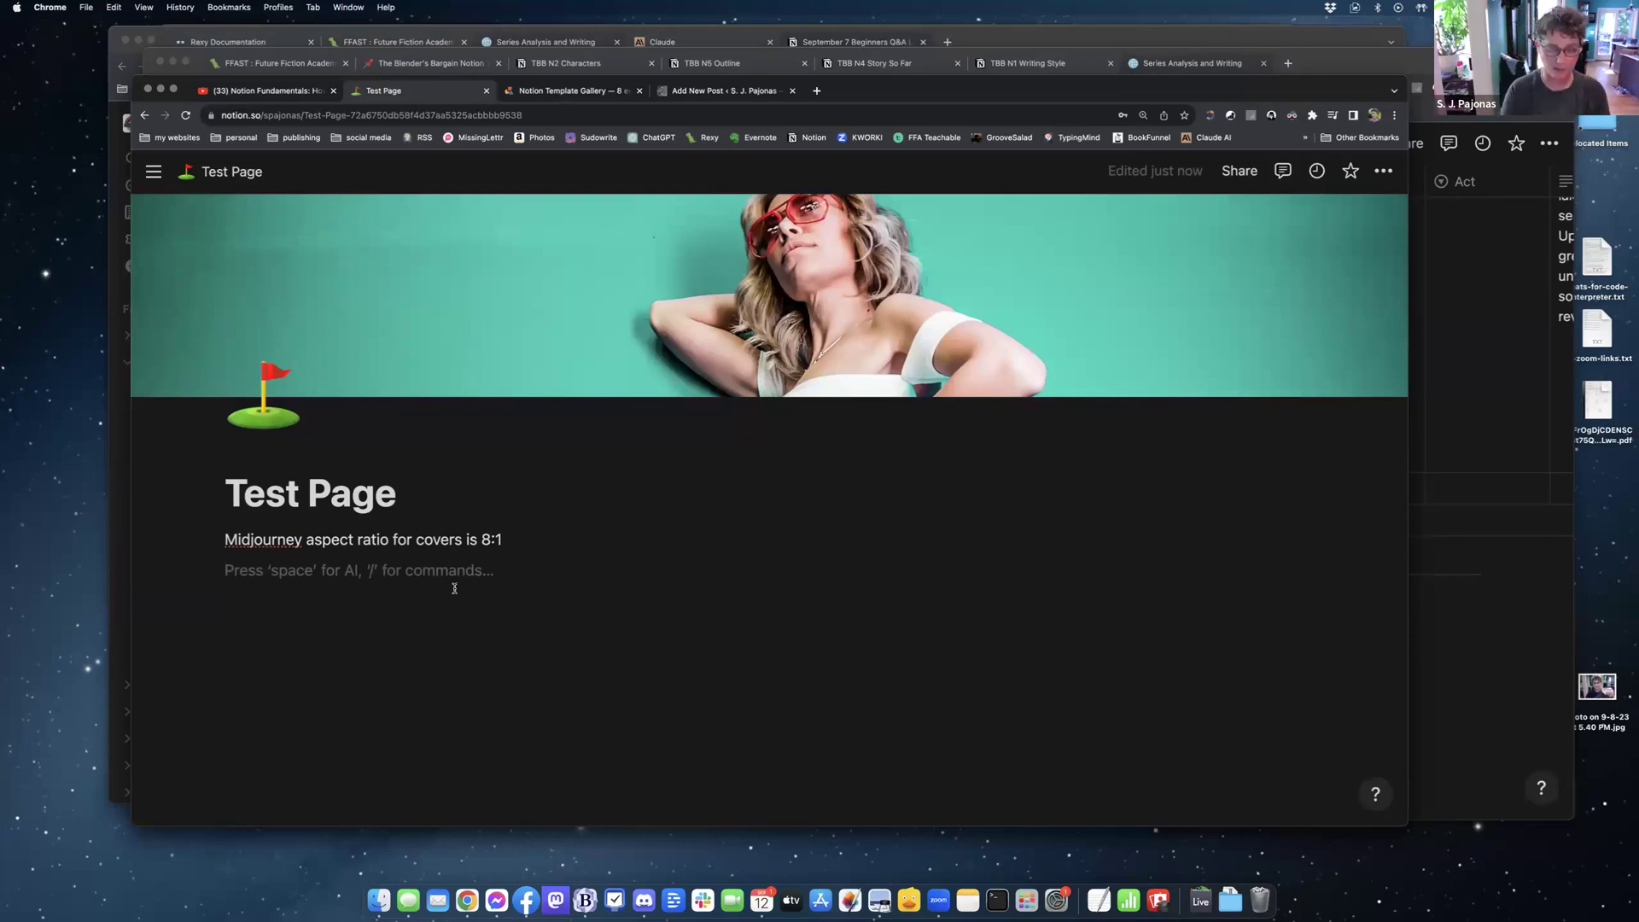
- Type 'Column 1' through 'Column 4' on four separate lines
text(Columns)
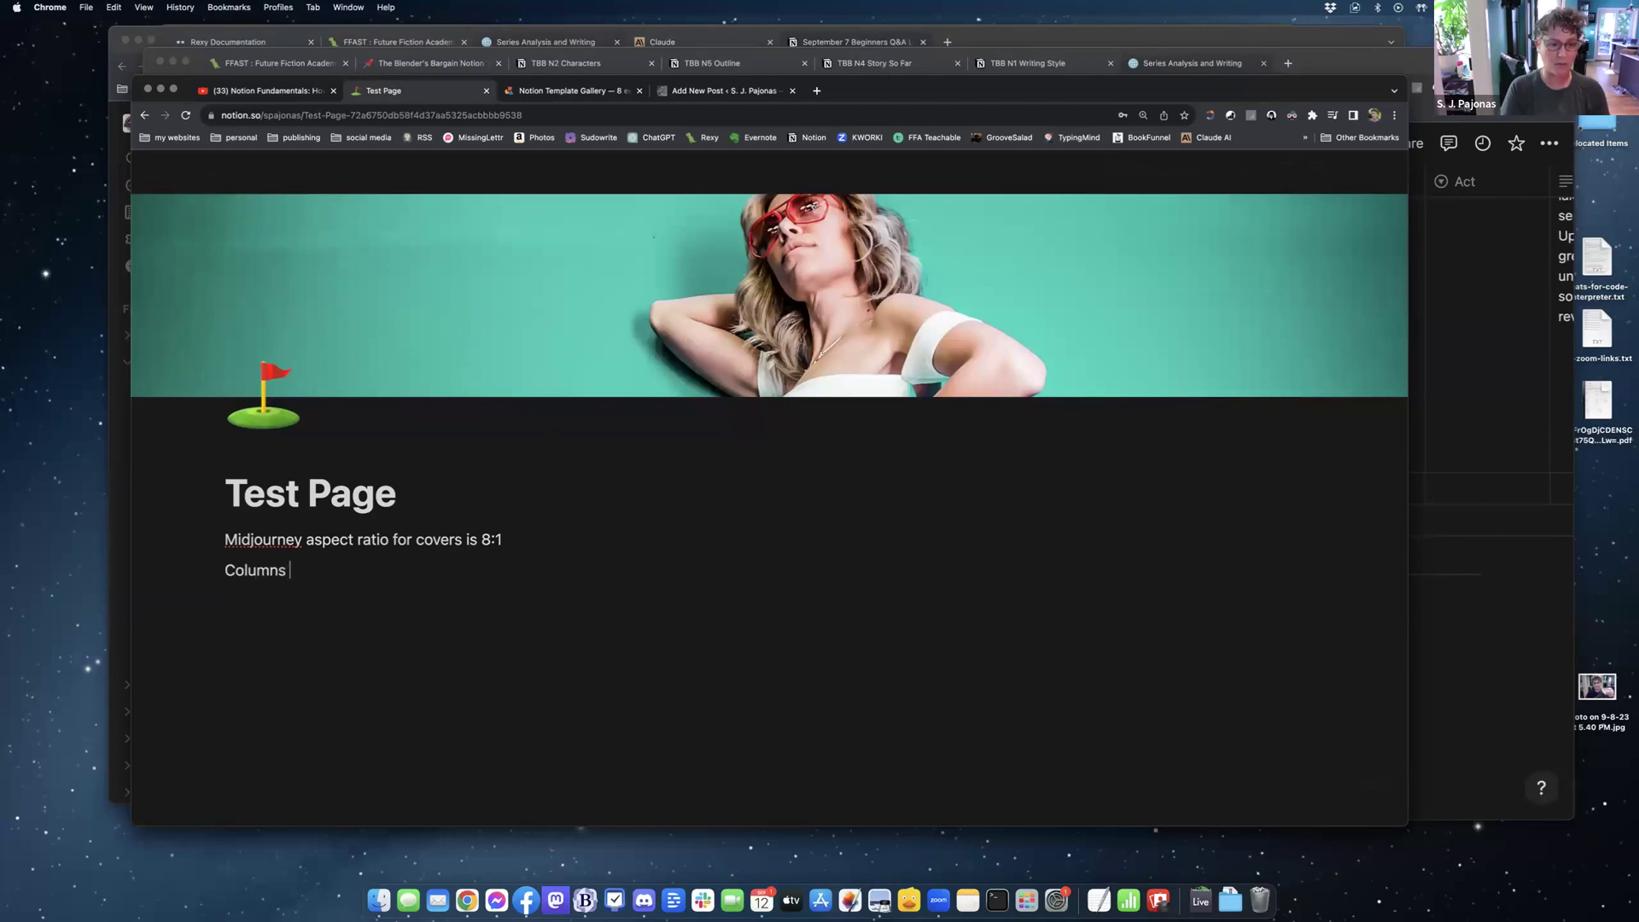
key(BackSpace)
key(BackSpace)
text(1)
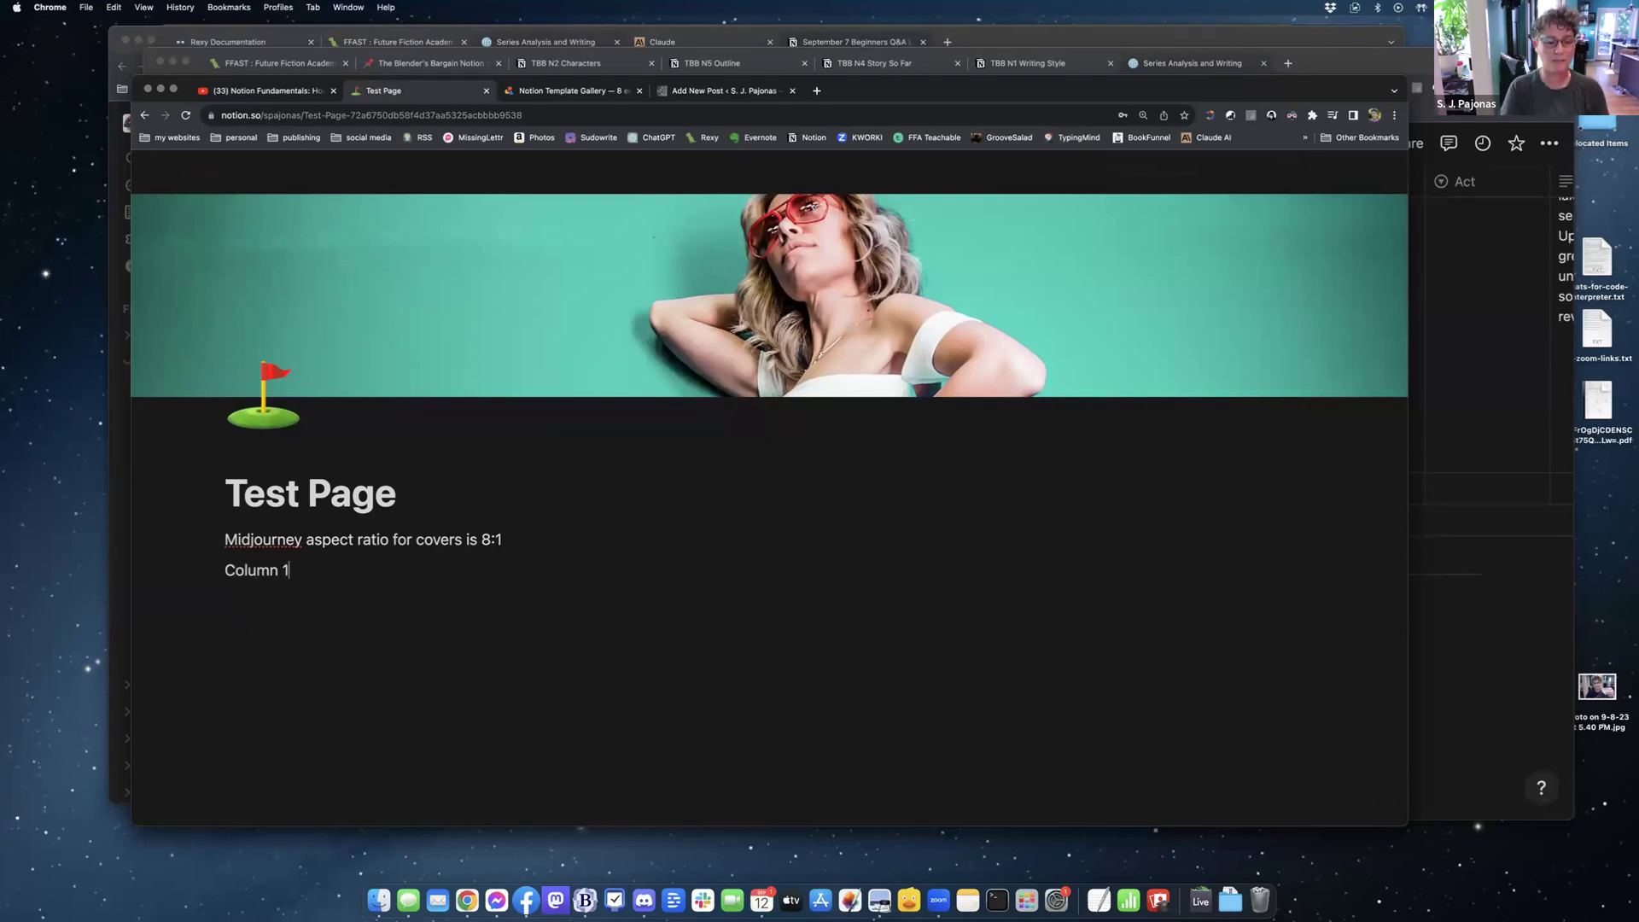
key(Return)
text(C)
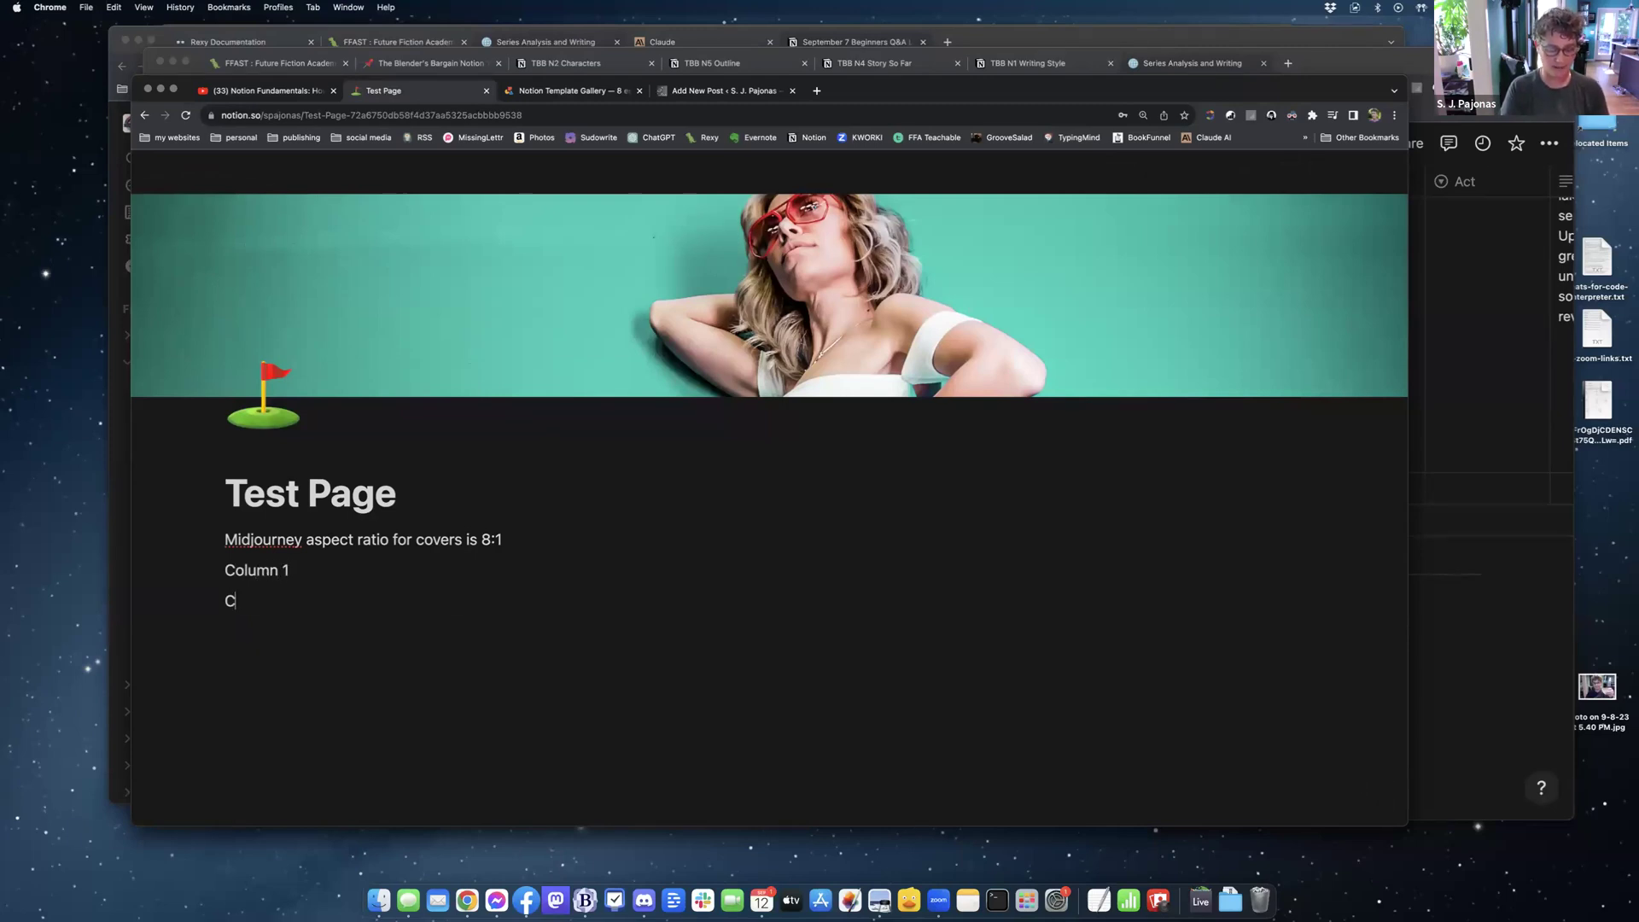
text(olumn 2)
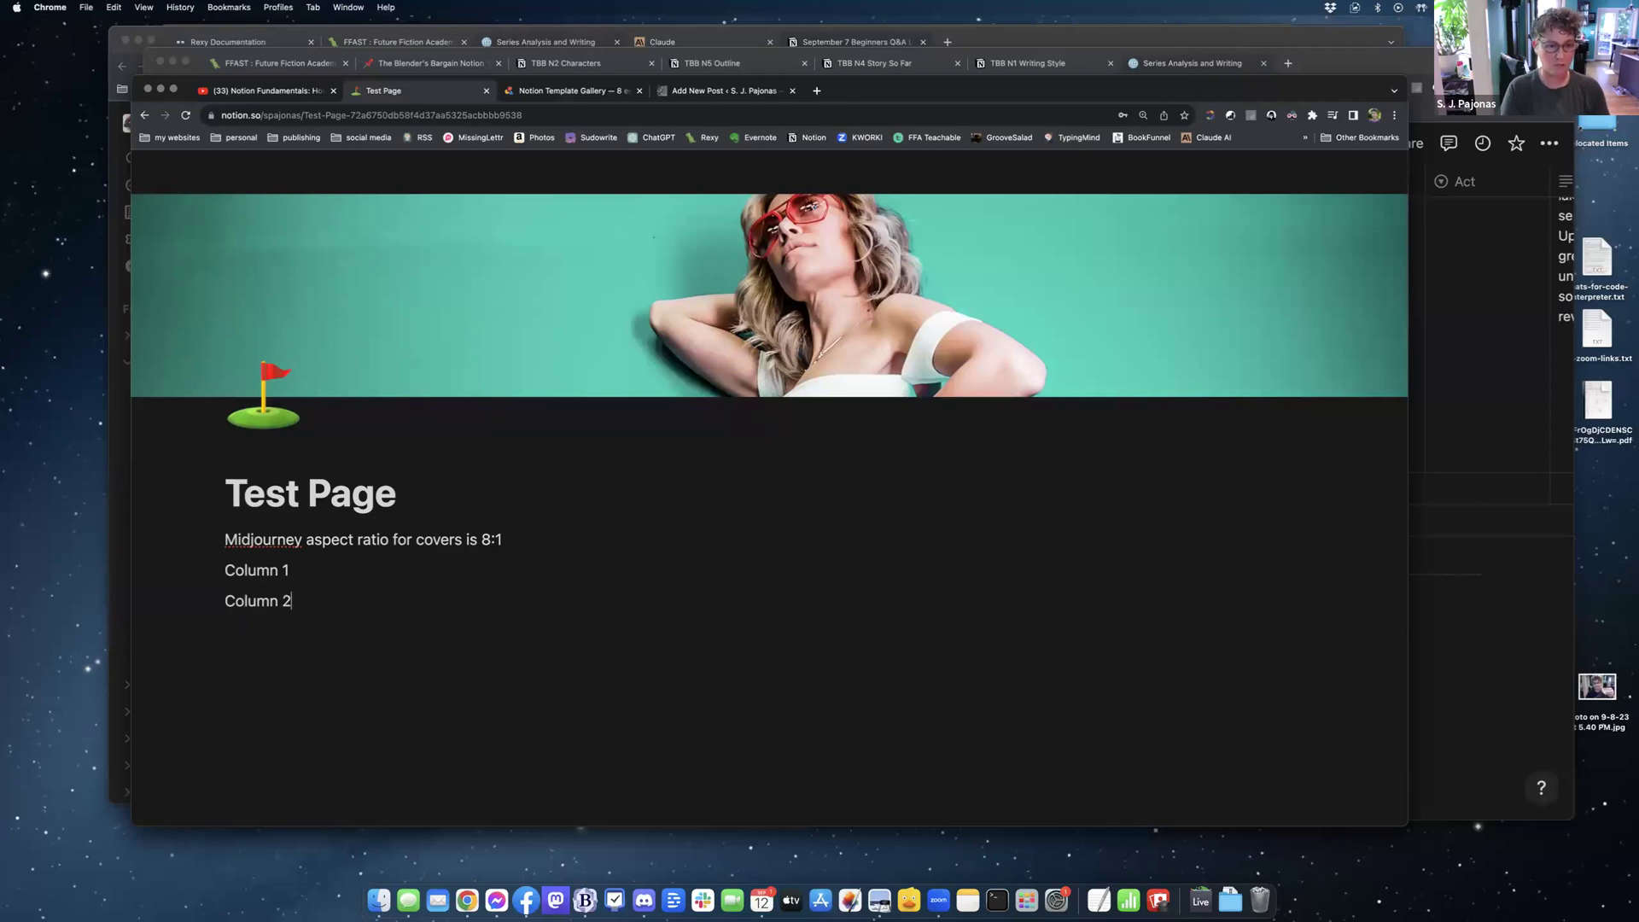
key(Return)
text(Column 3)
key(Return)
text(Column 4)
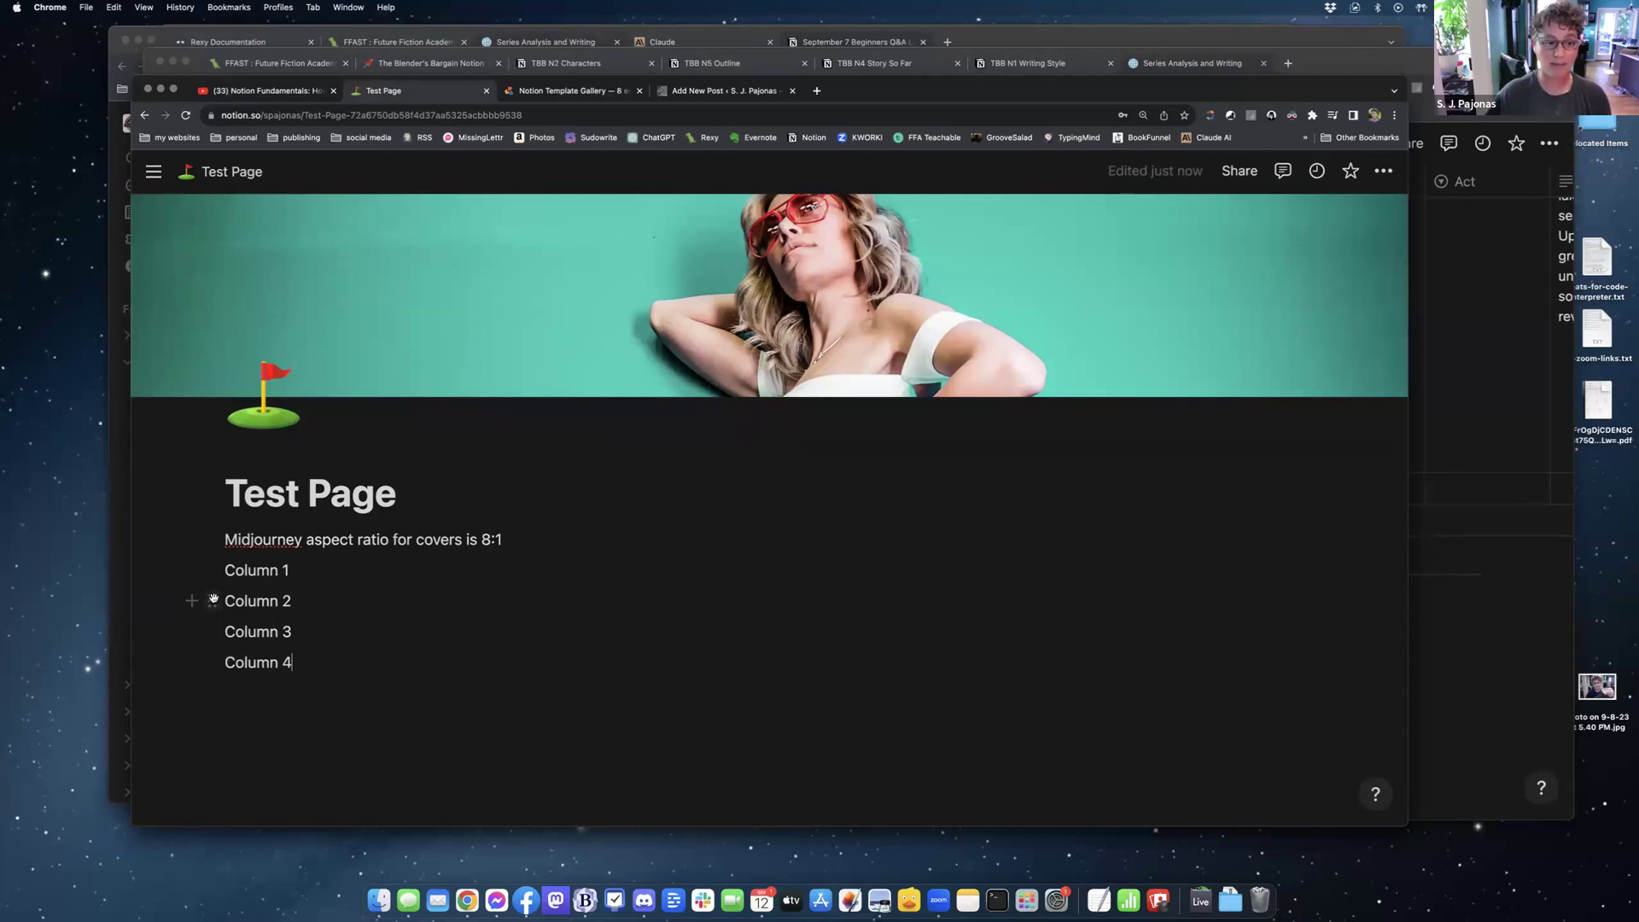
- Drag Column 2, 3 and 4 beside Column 1 to form side-by-side columns
drag(214, 600, 1329, 562)
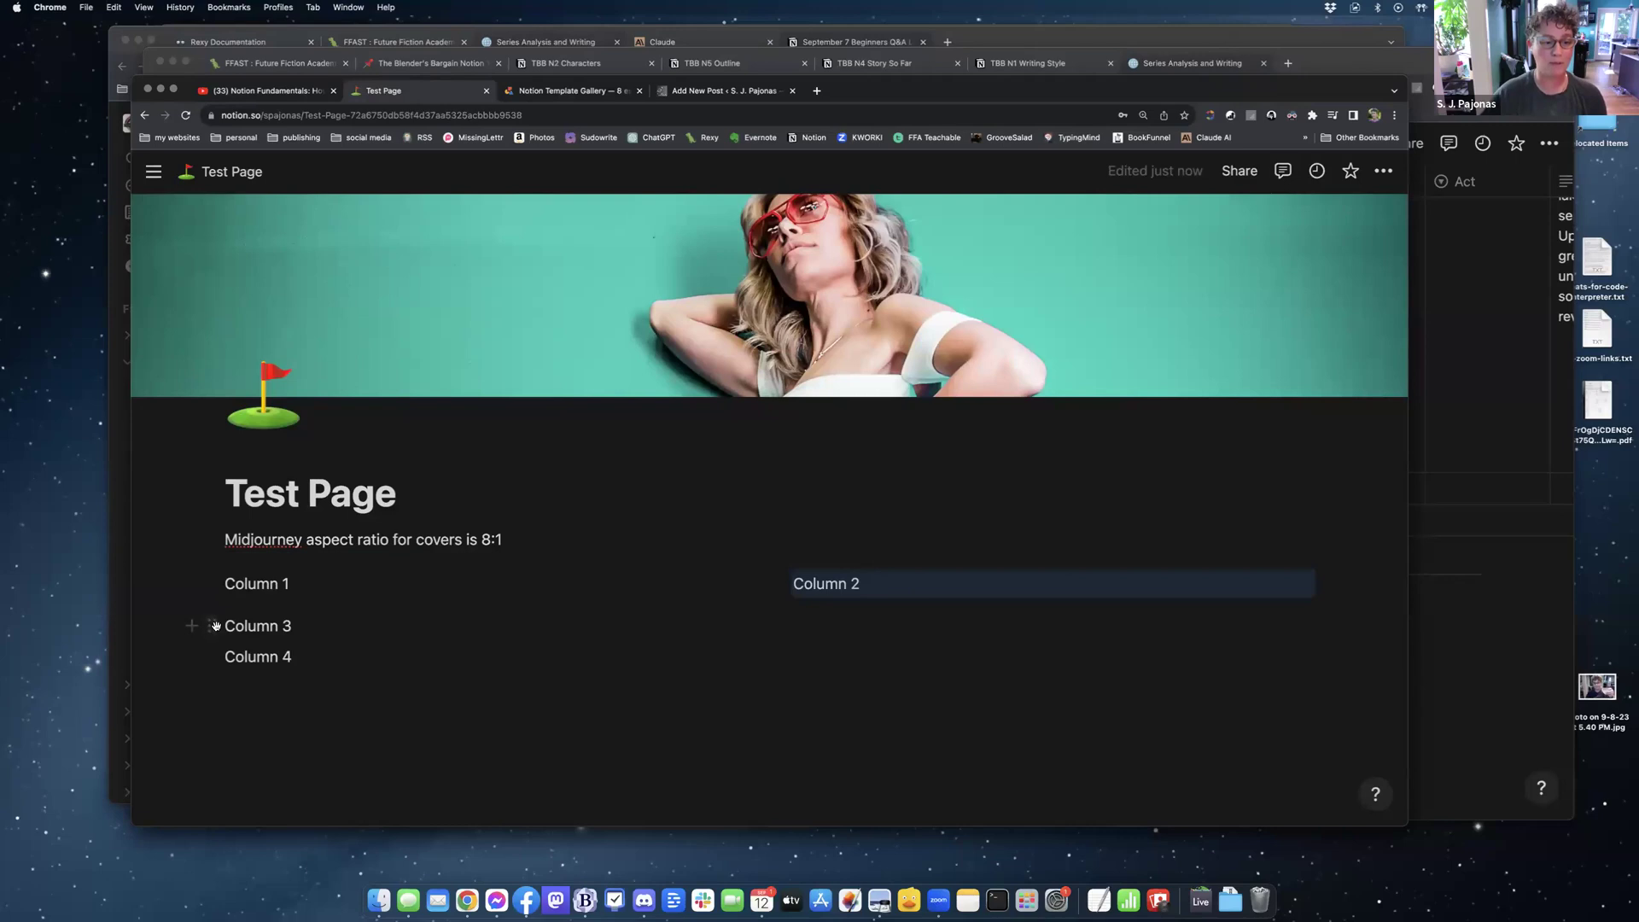
drag(212, 626, 1328, 584)
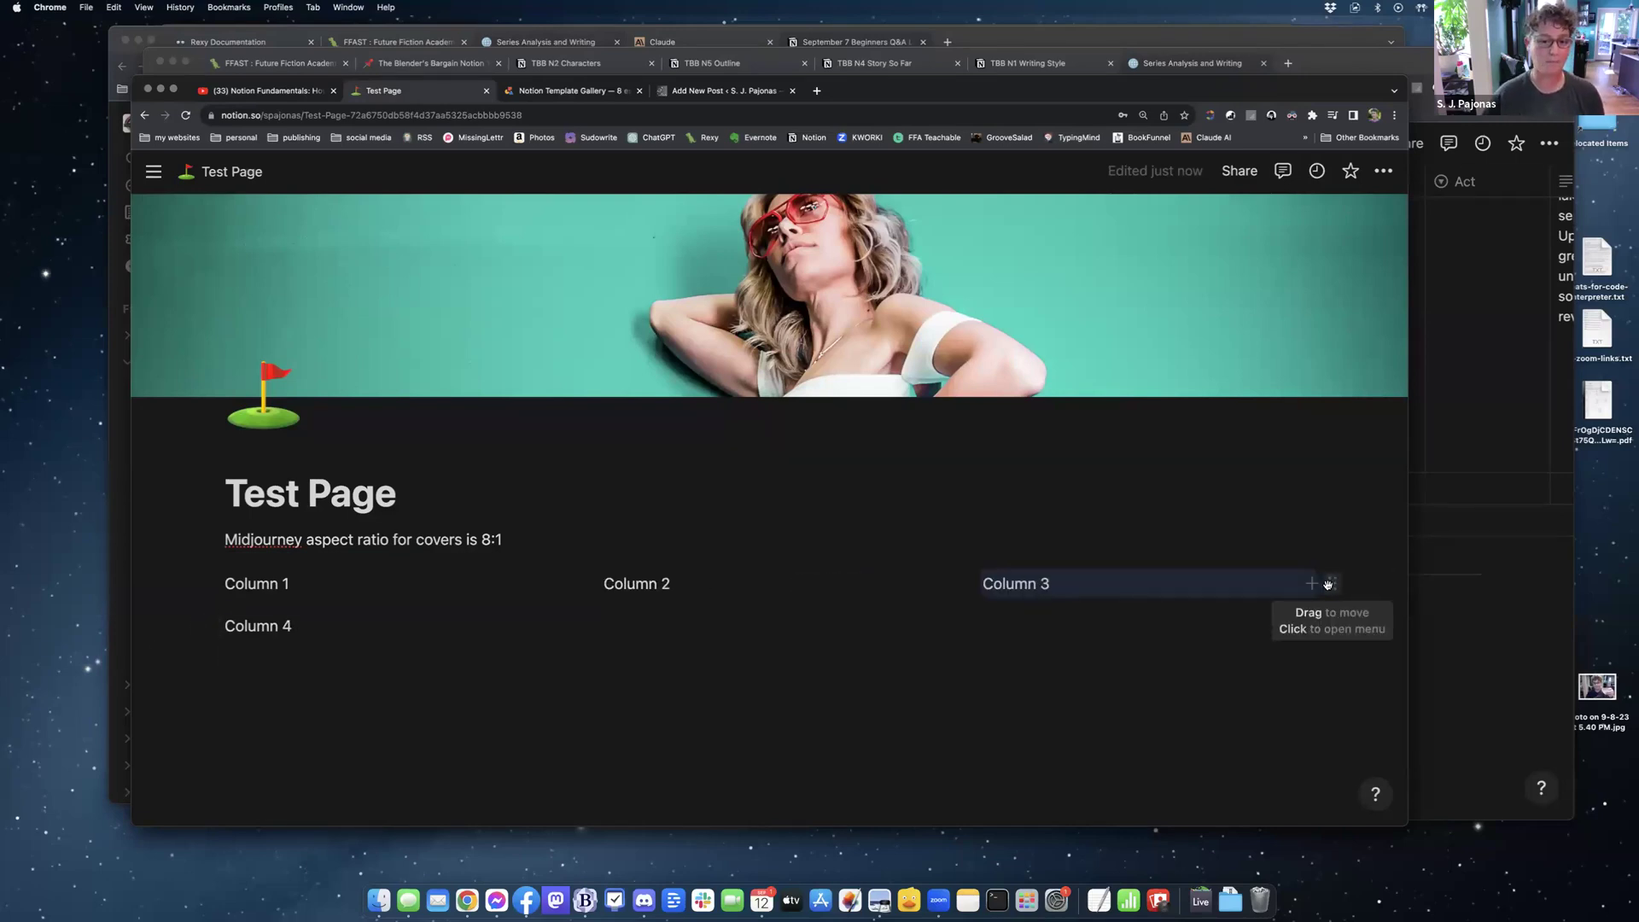
drag(212, 626, 1406, 578)
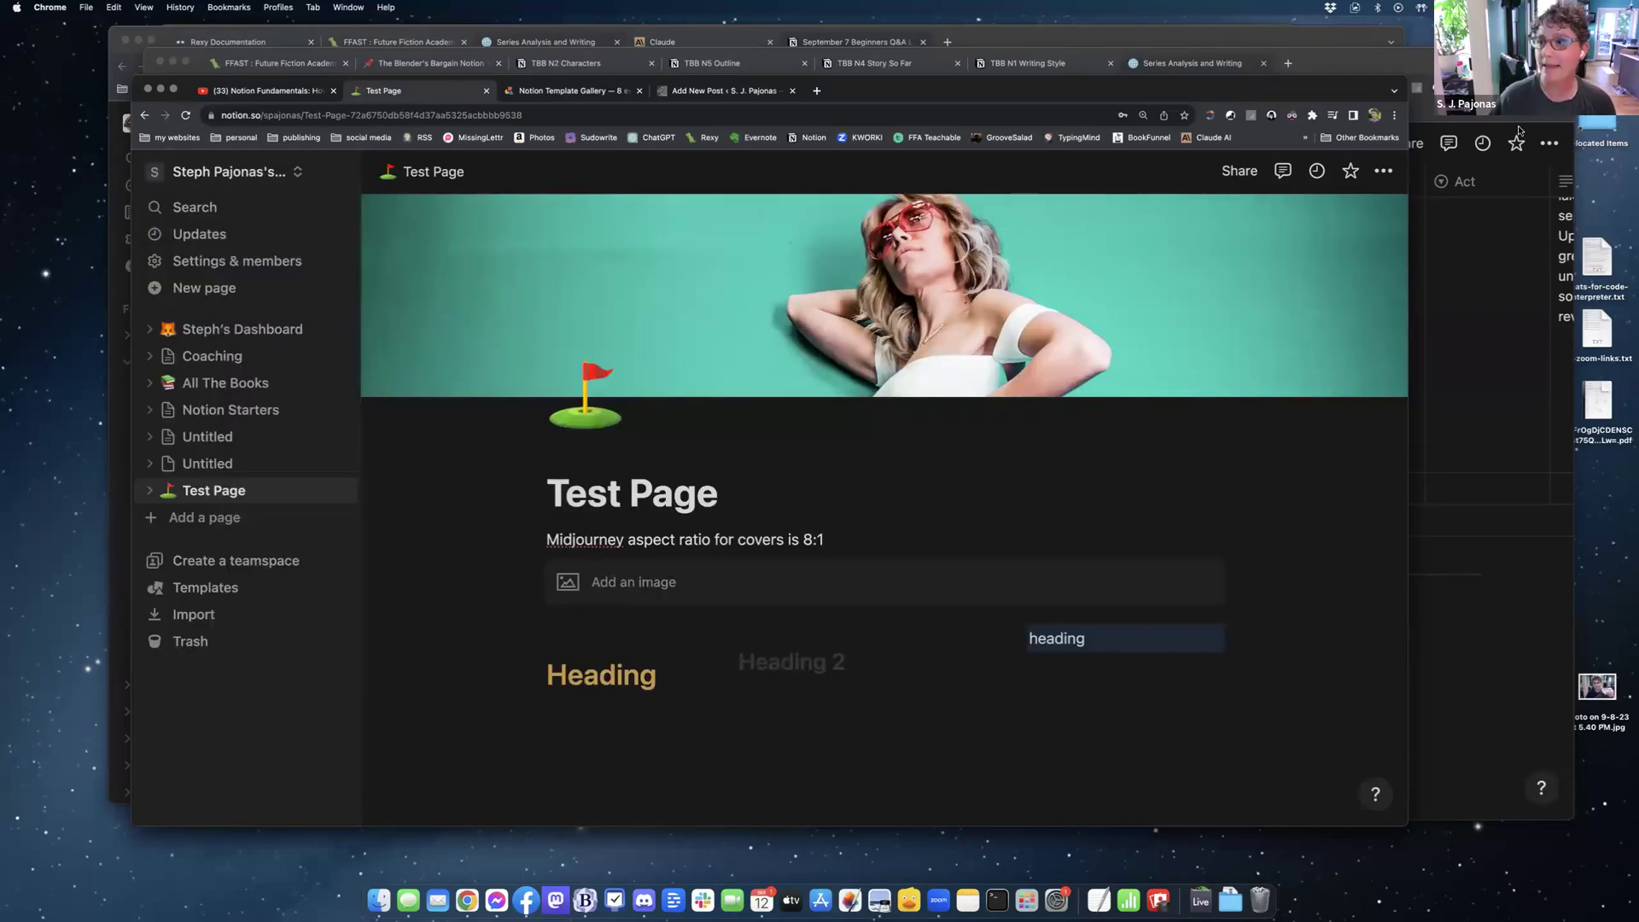
- Turn on Full width for Test Page from the page menu, leaving Small text off
click(1383, 170)
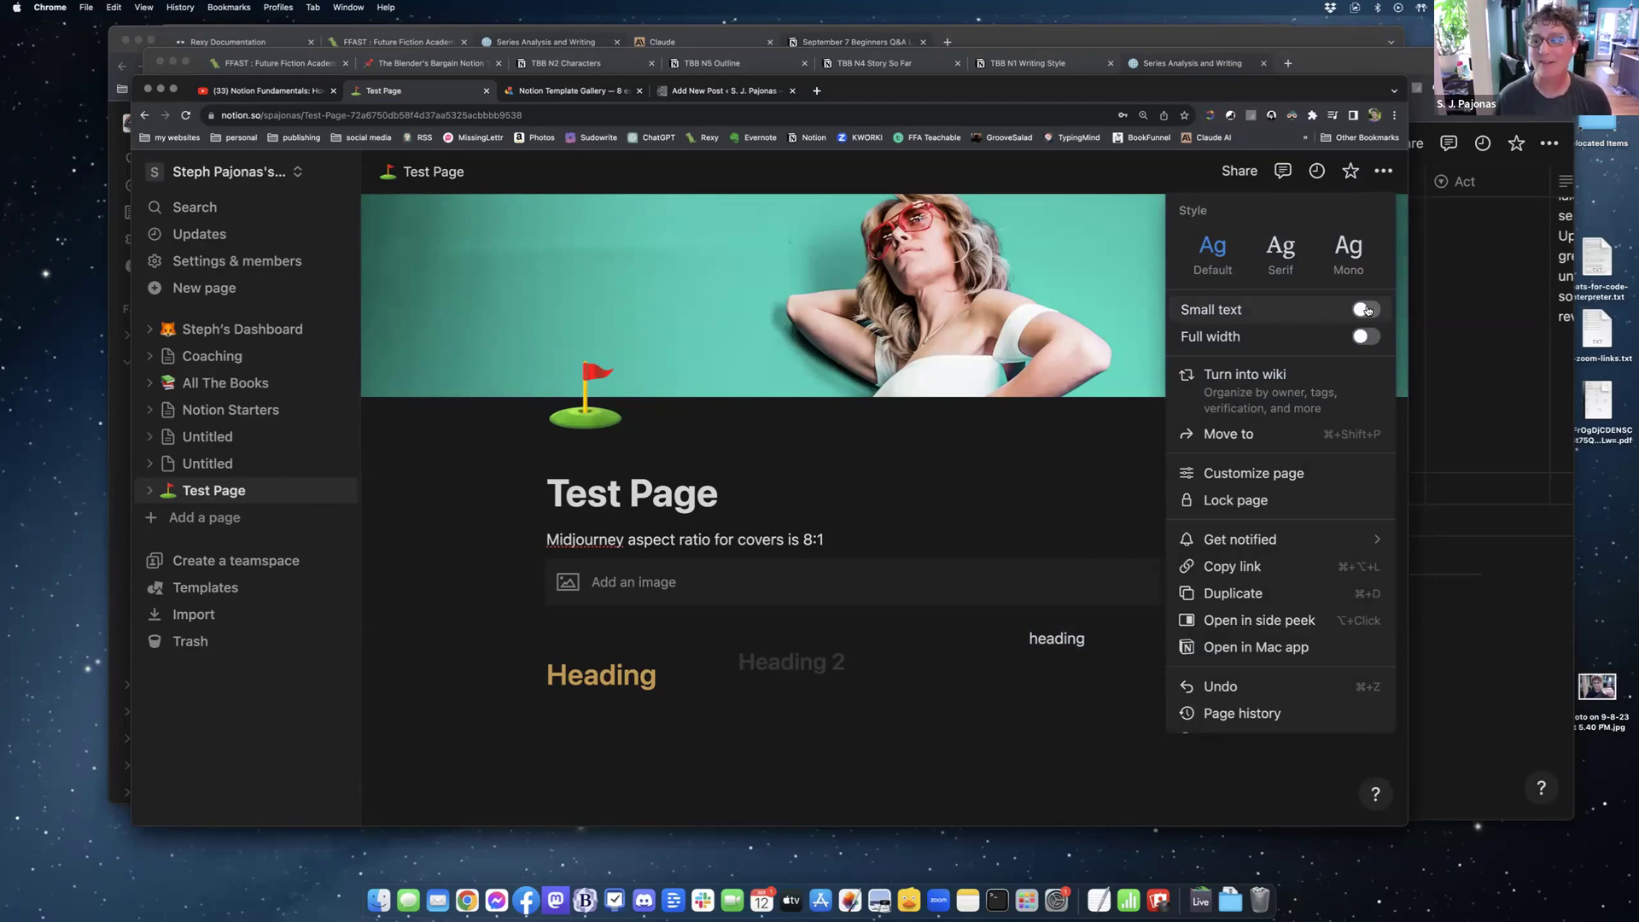
click(1366, 310)
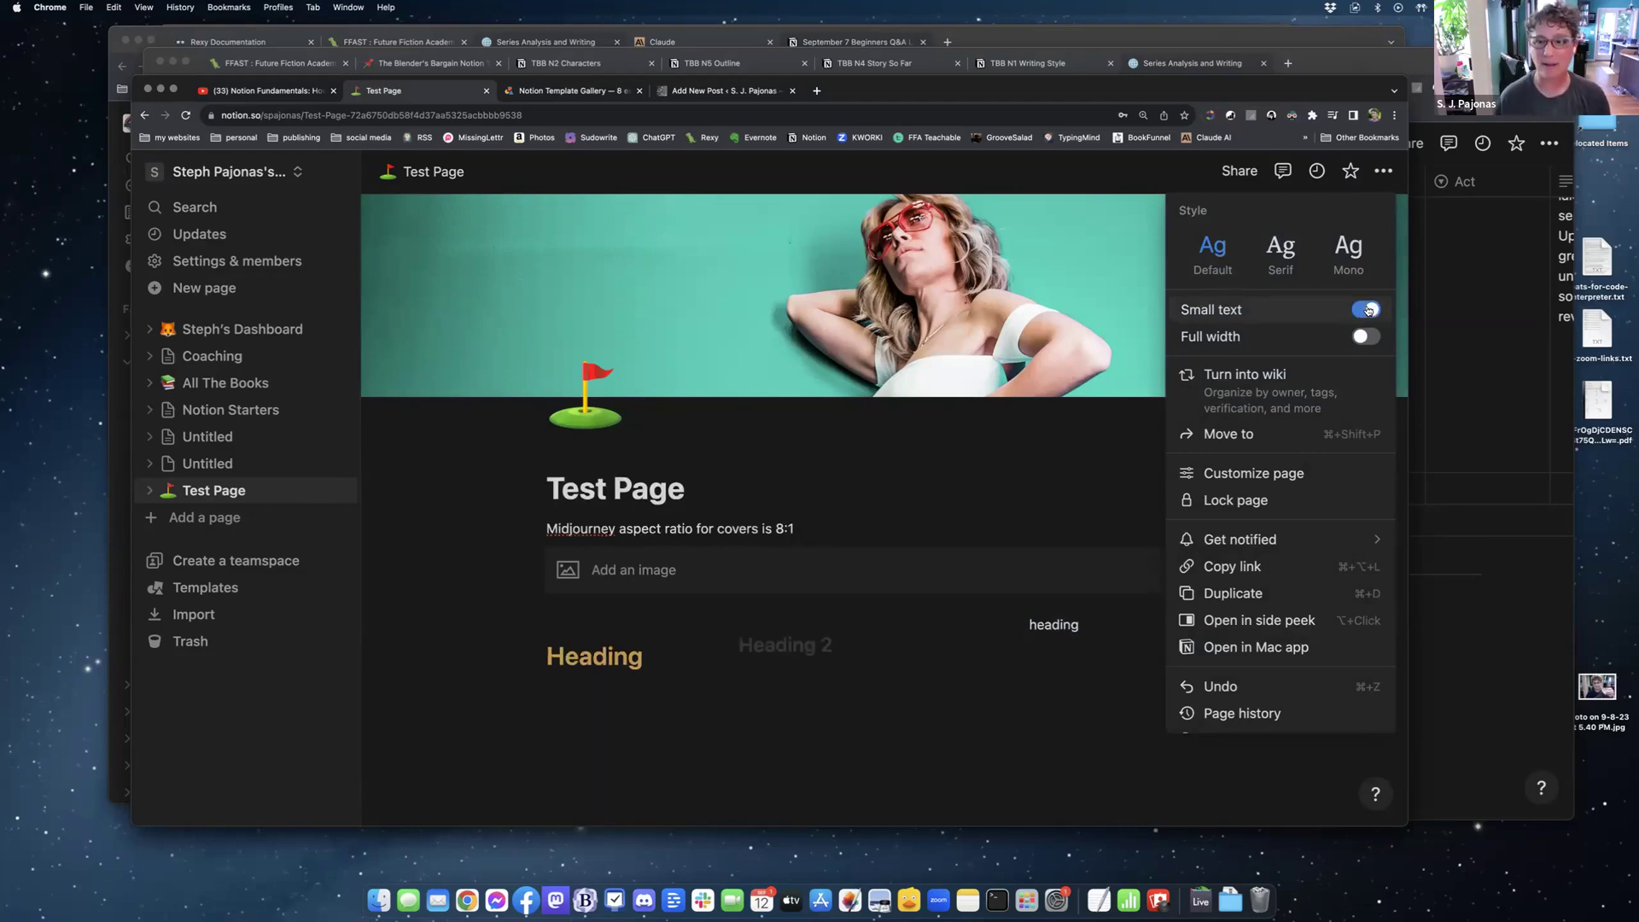
click(1366, 310)
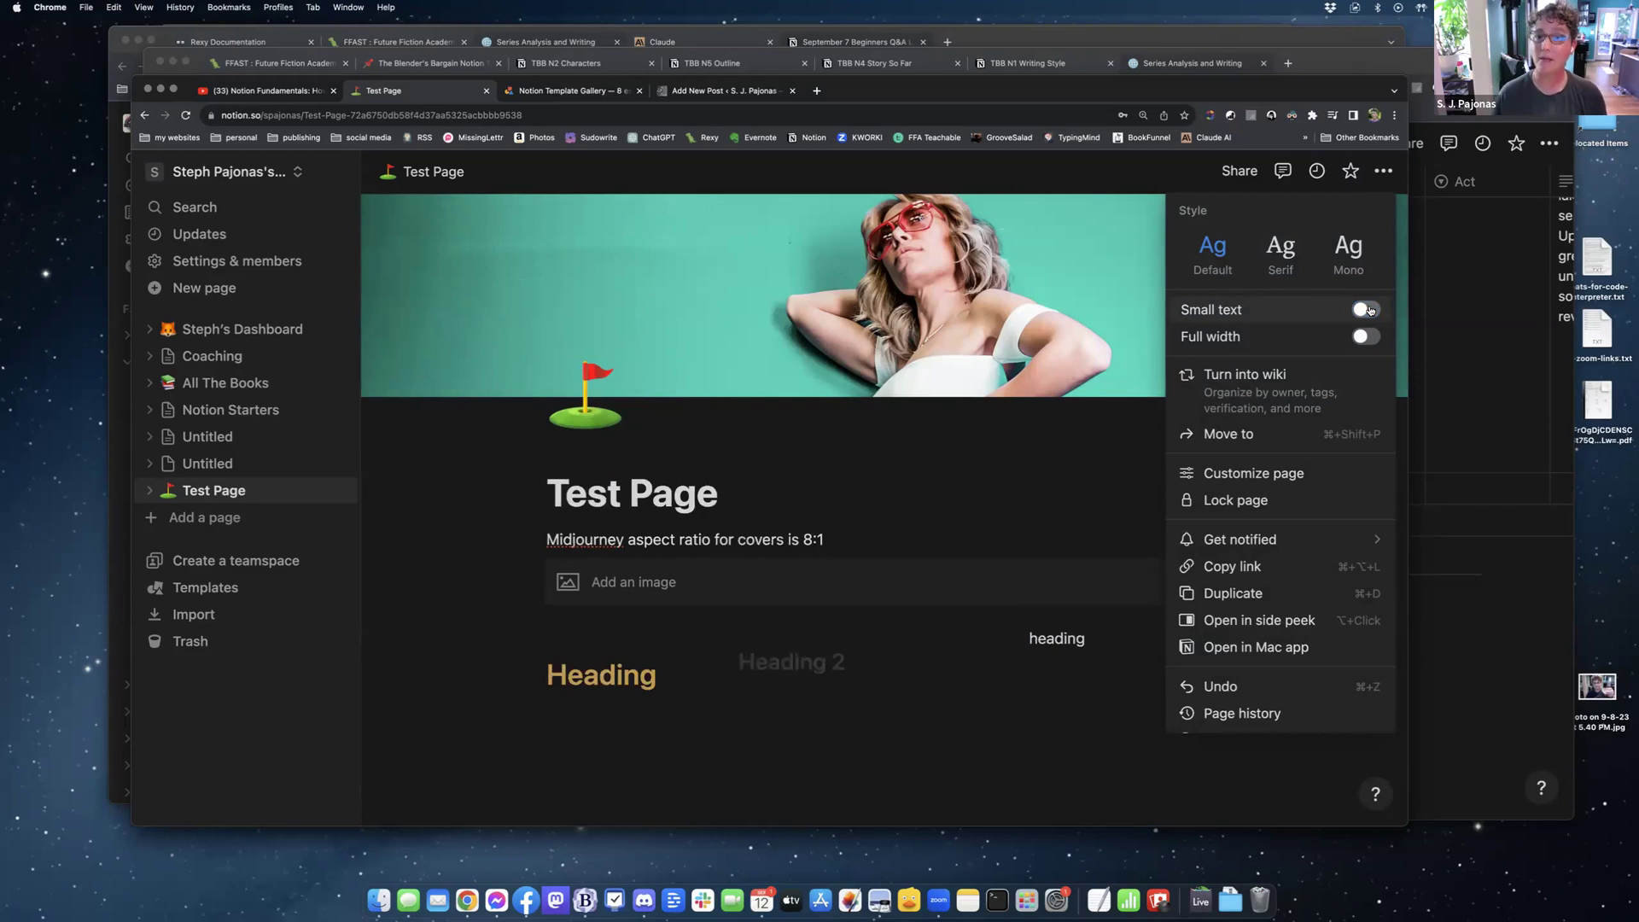
scroll(1369, 310, down, 3)
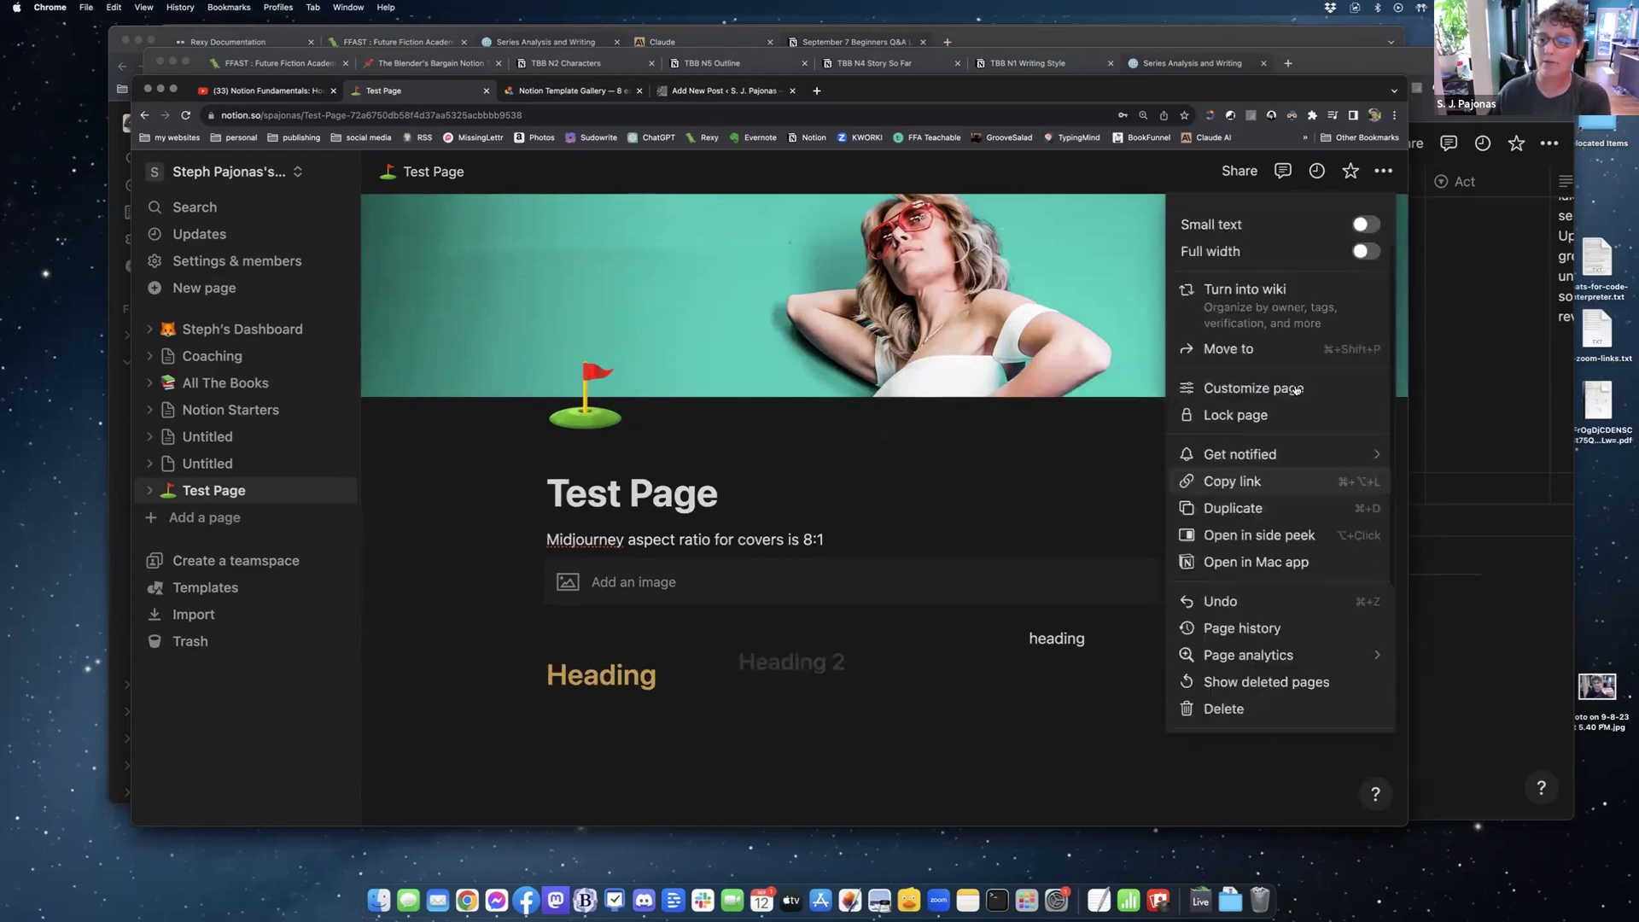
scroll(1315, 376, up, 2)
scroll(1349, 341, down, 1)
scroll(1375, 316, up, 2)
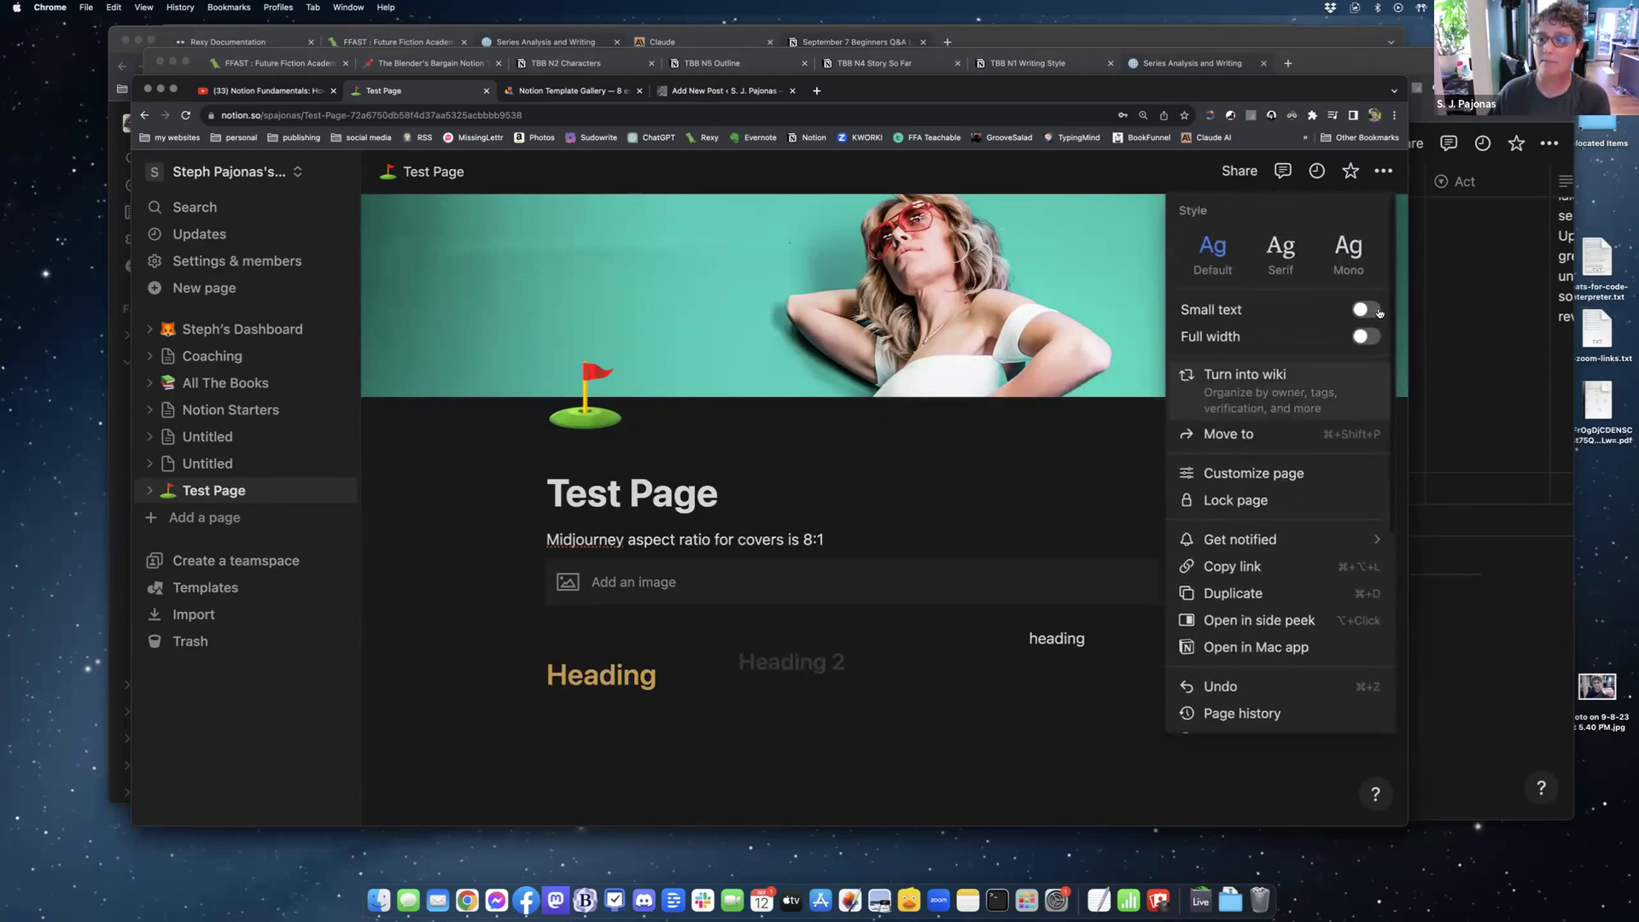
click(1363, 338)
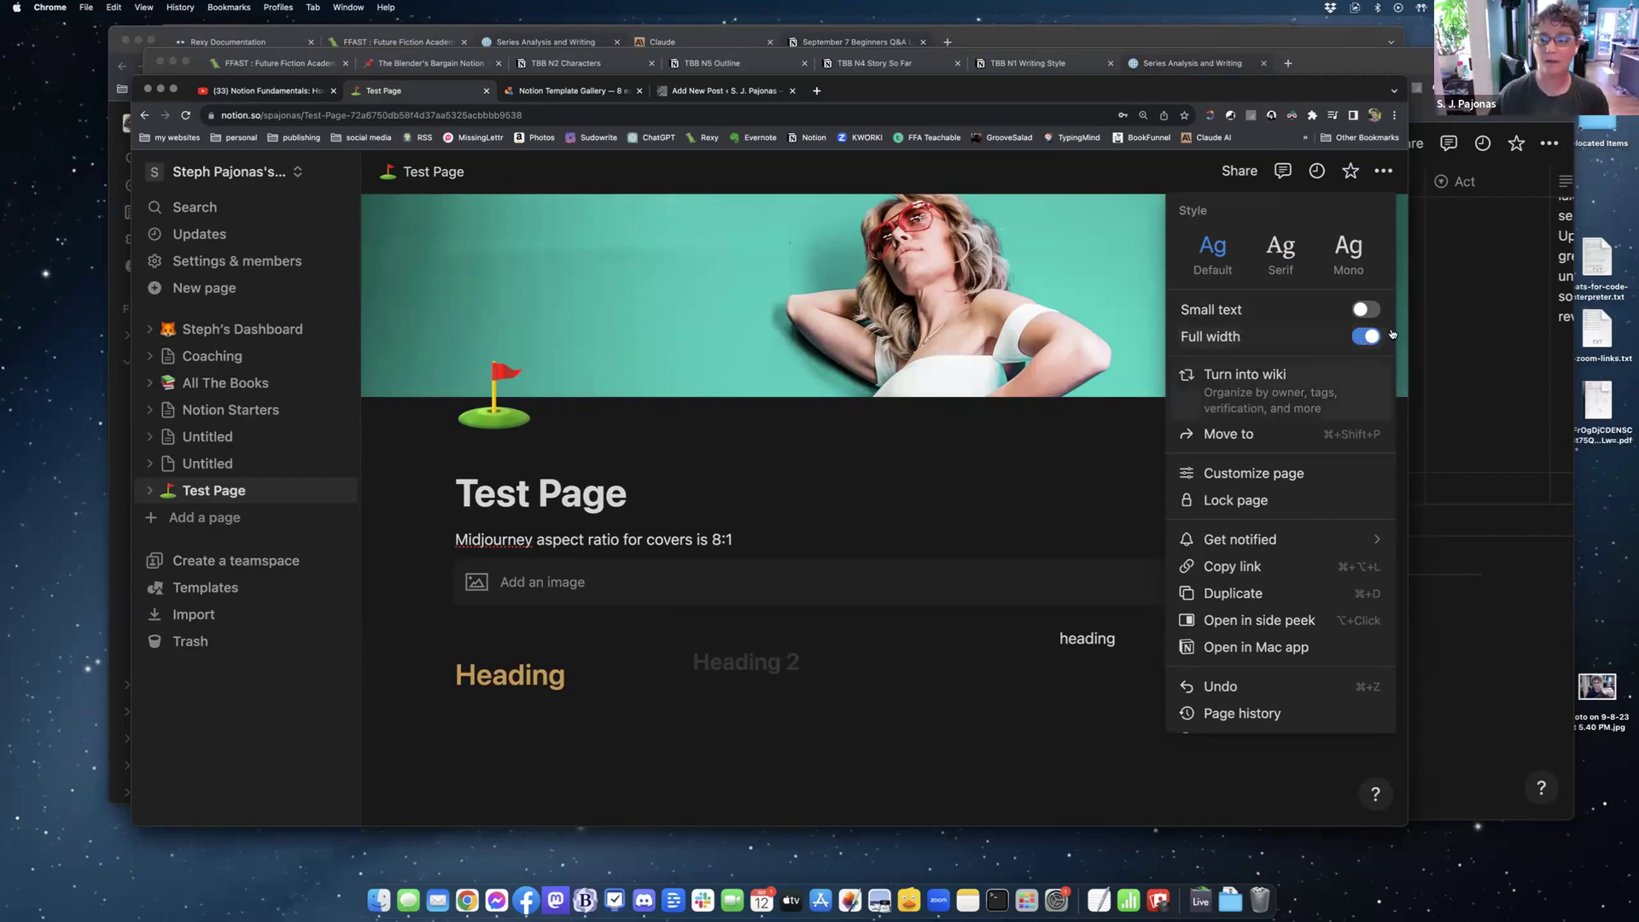
click(1363, 338)
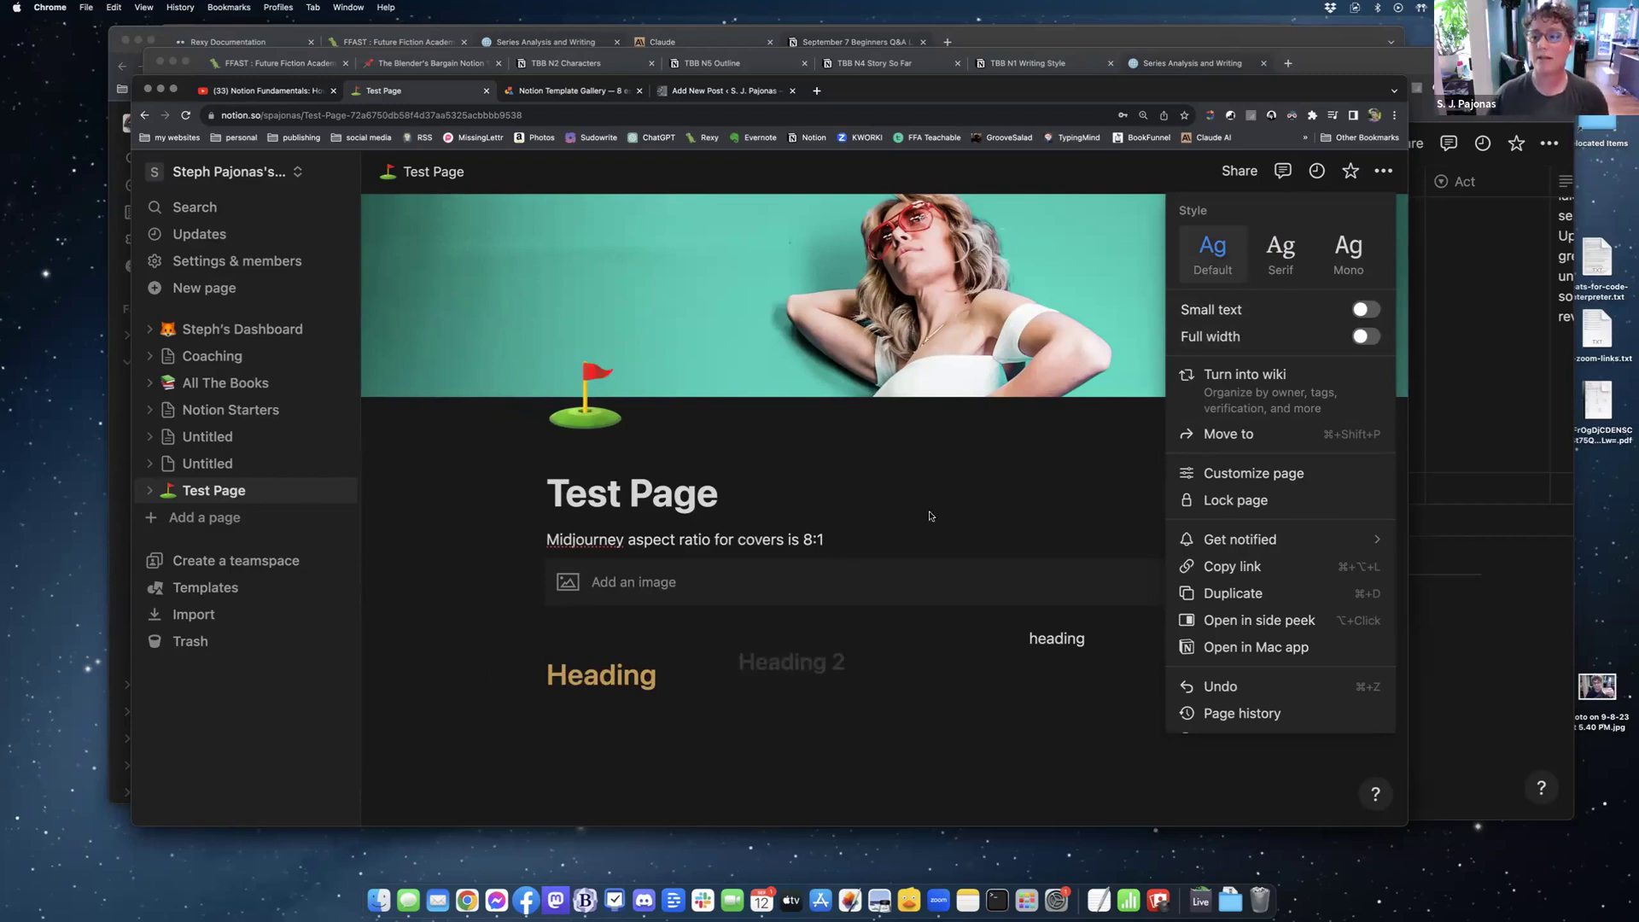
click(1366, 336)
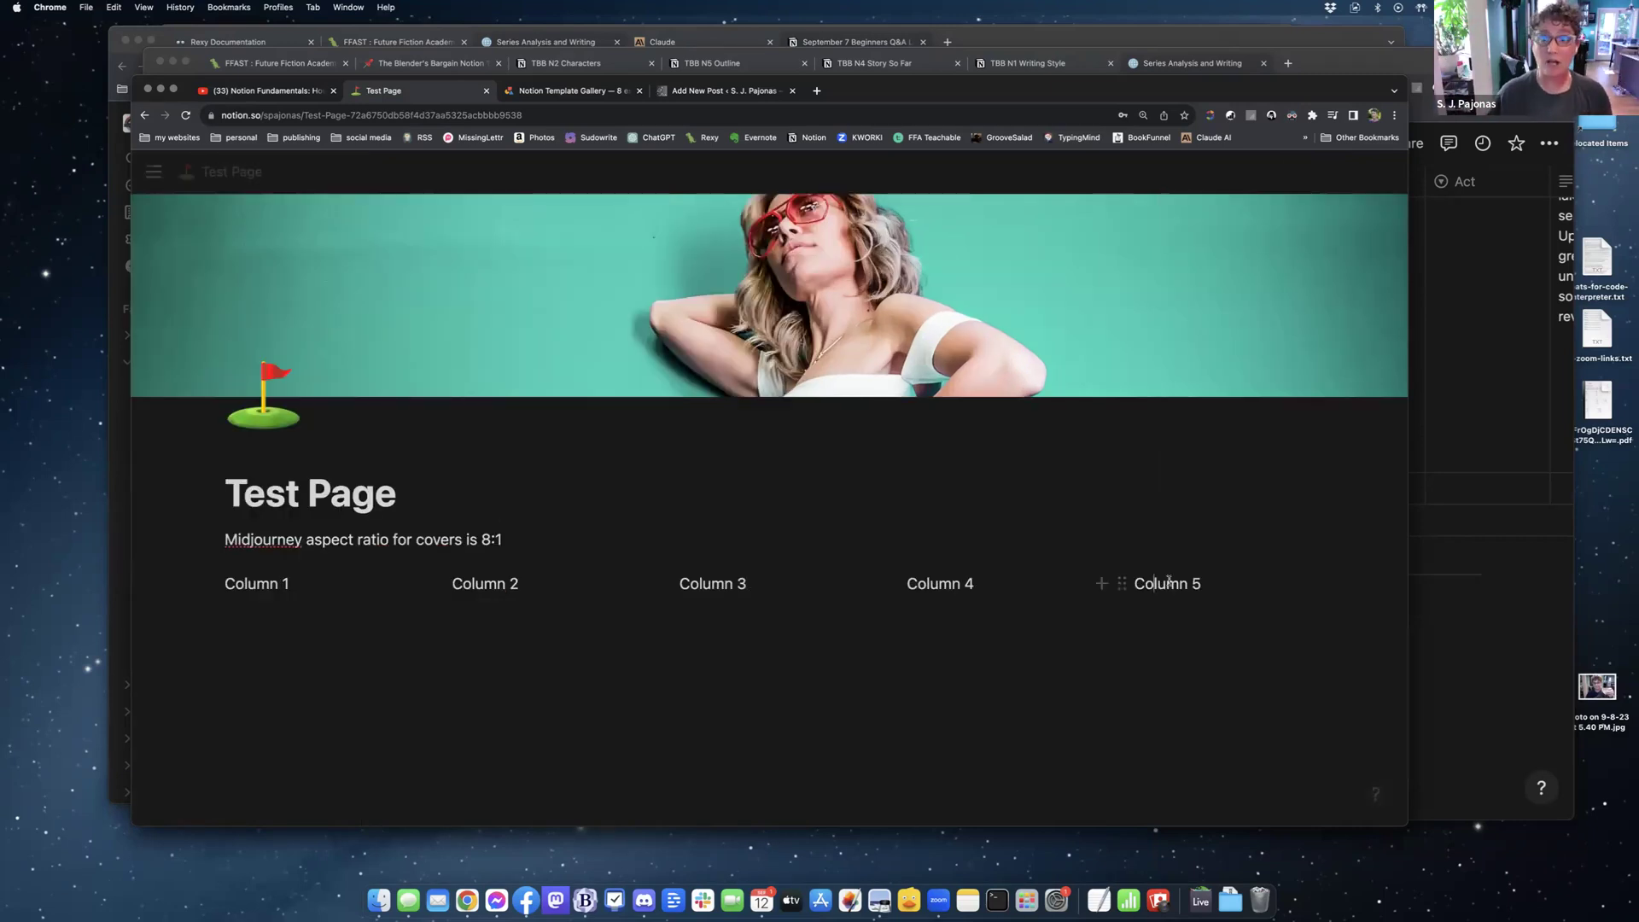
- Give the Column 1 header a red background using the /red command
click(318, 580)
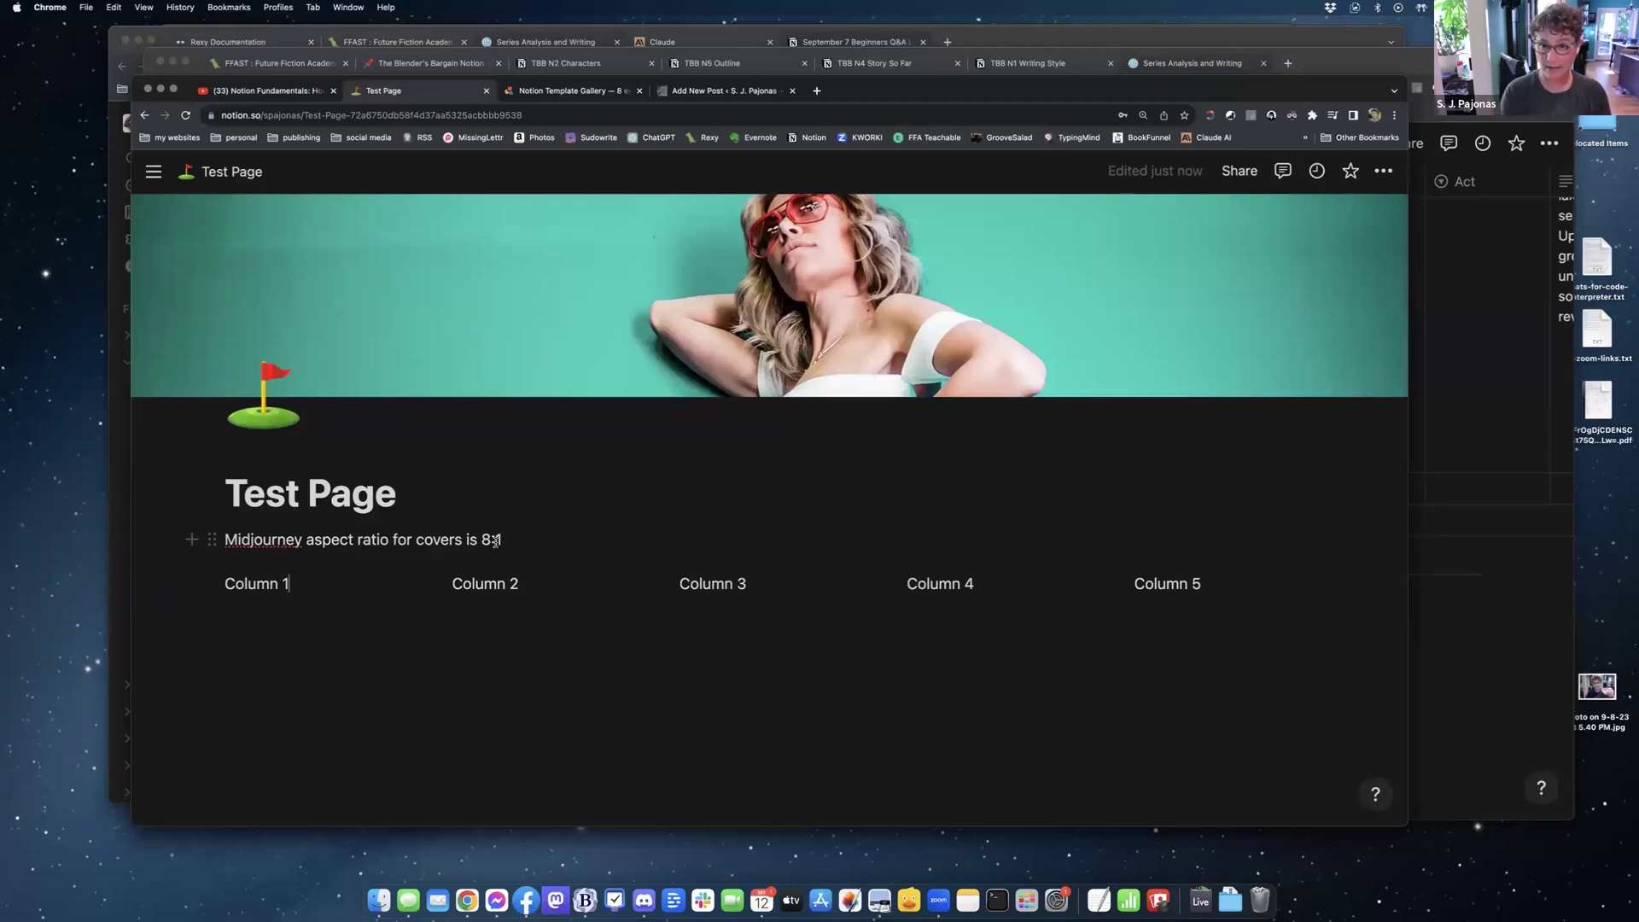
text(/)
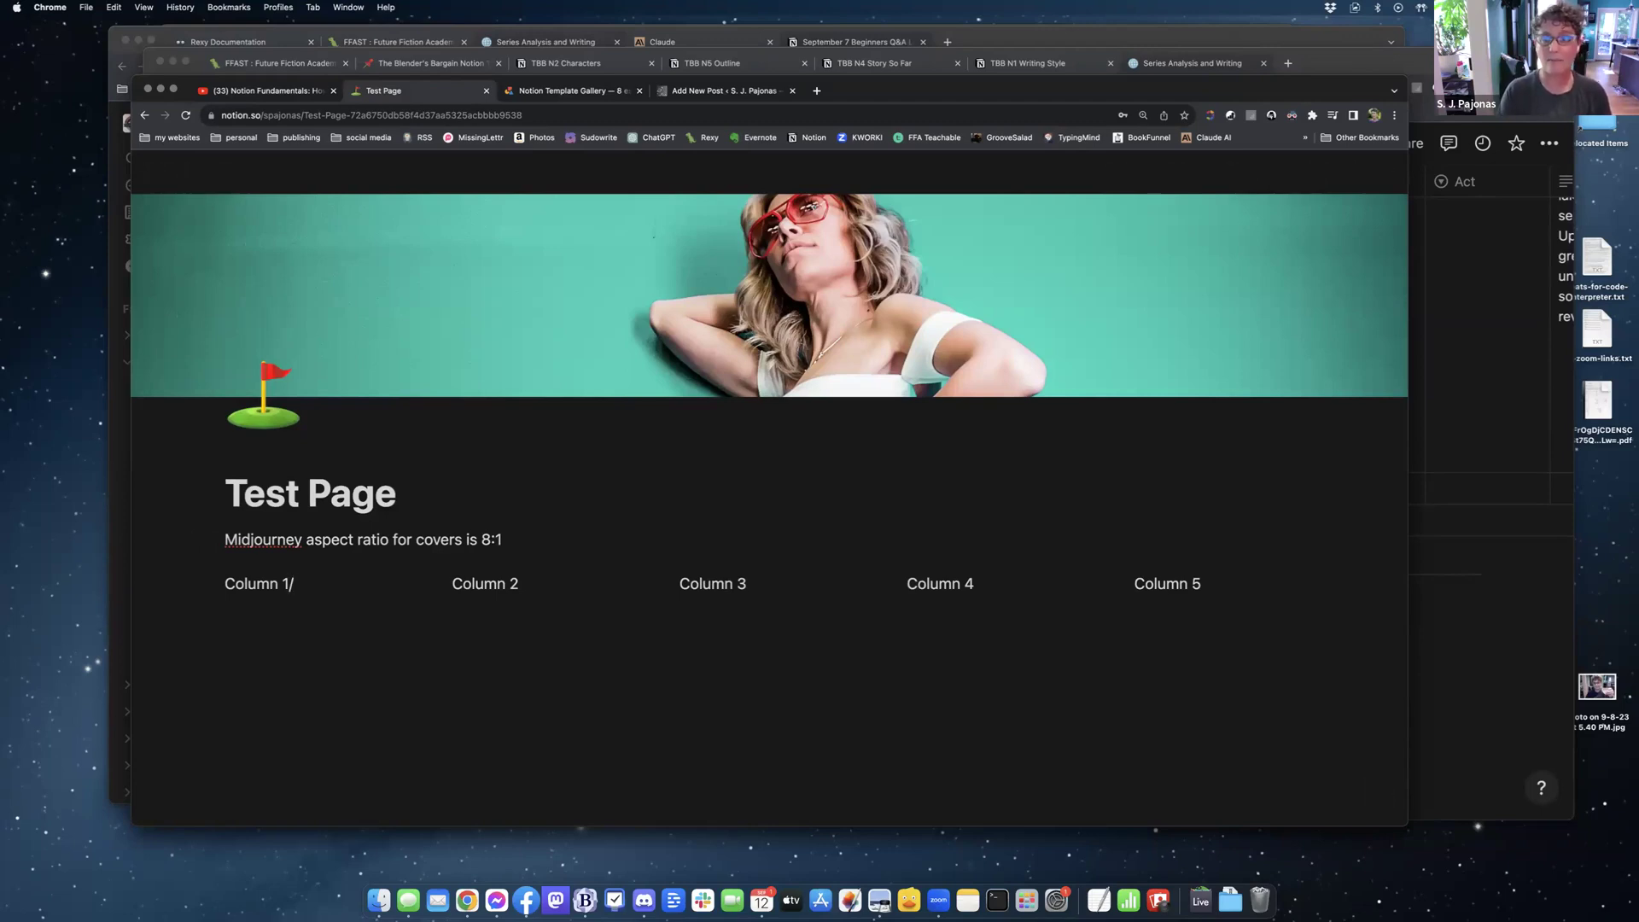
key(BackSpace)
text(/red)
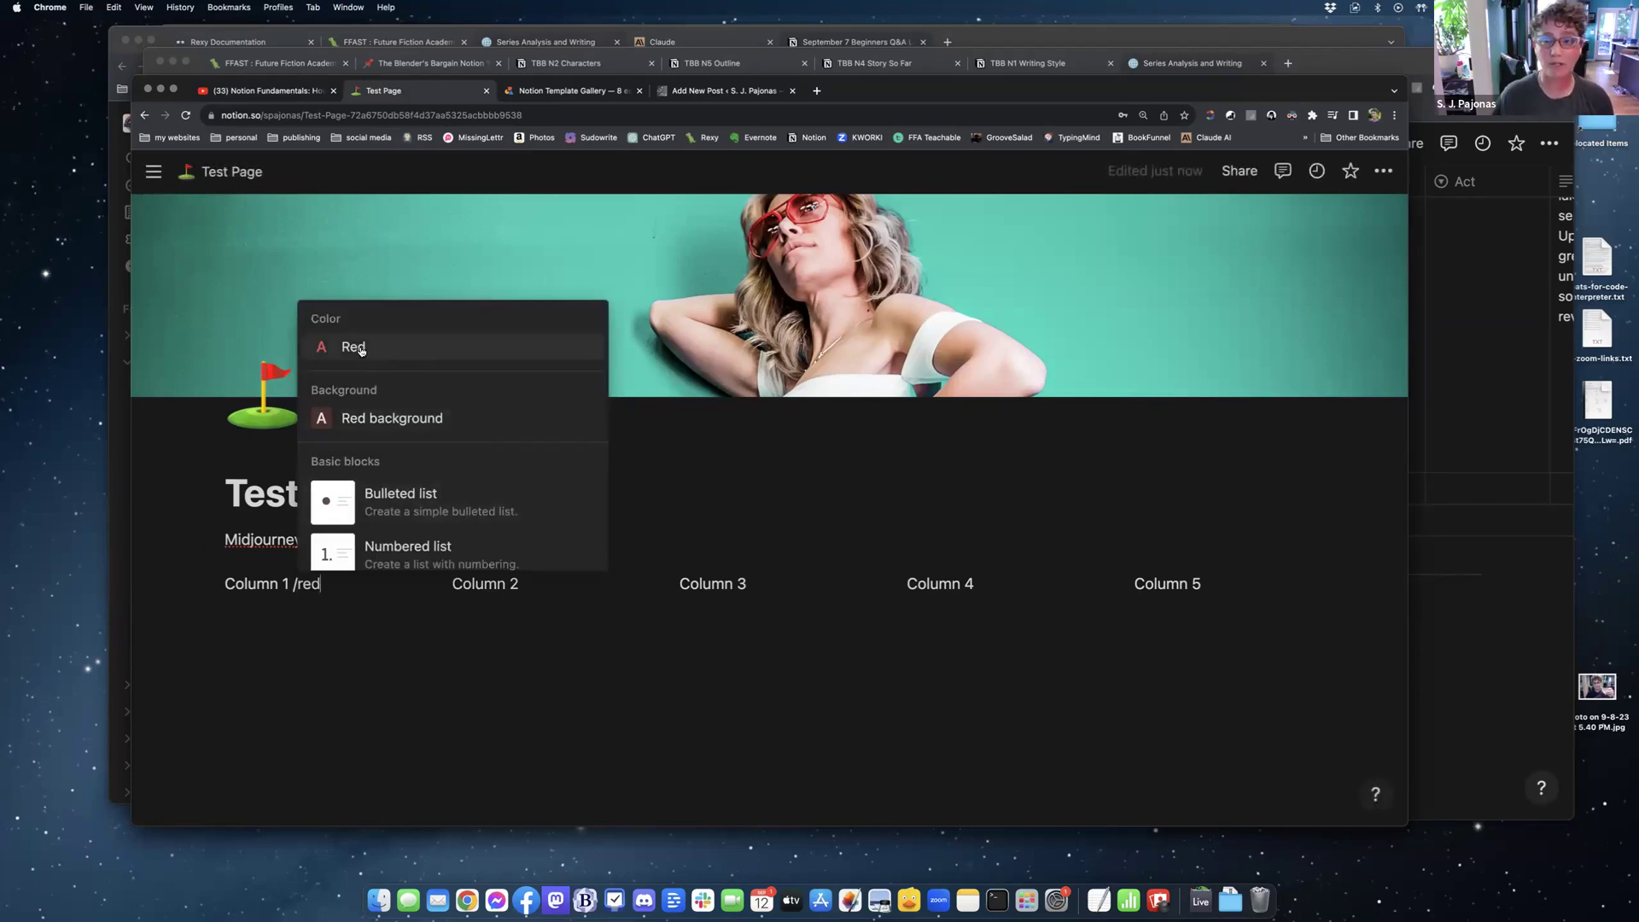
click(378, 419)
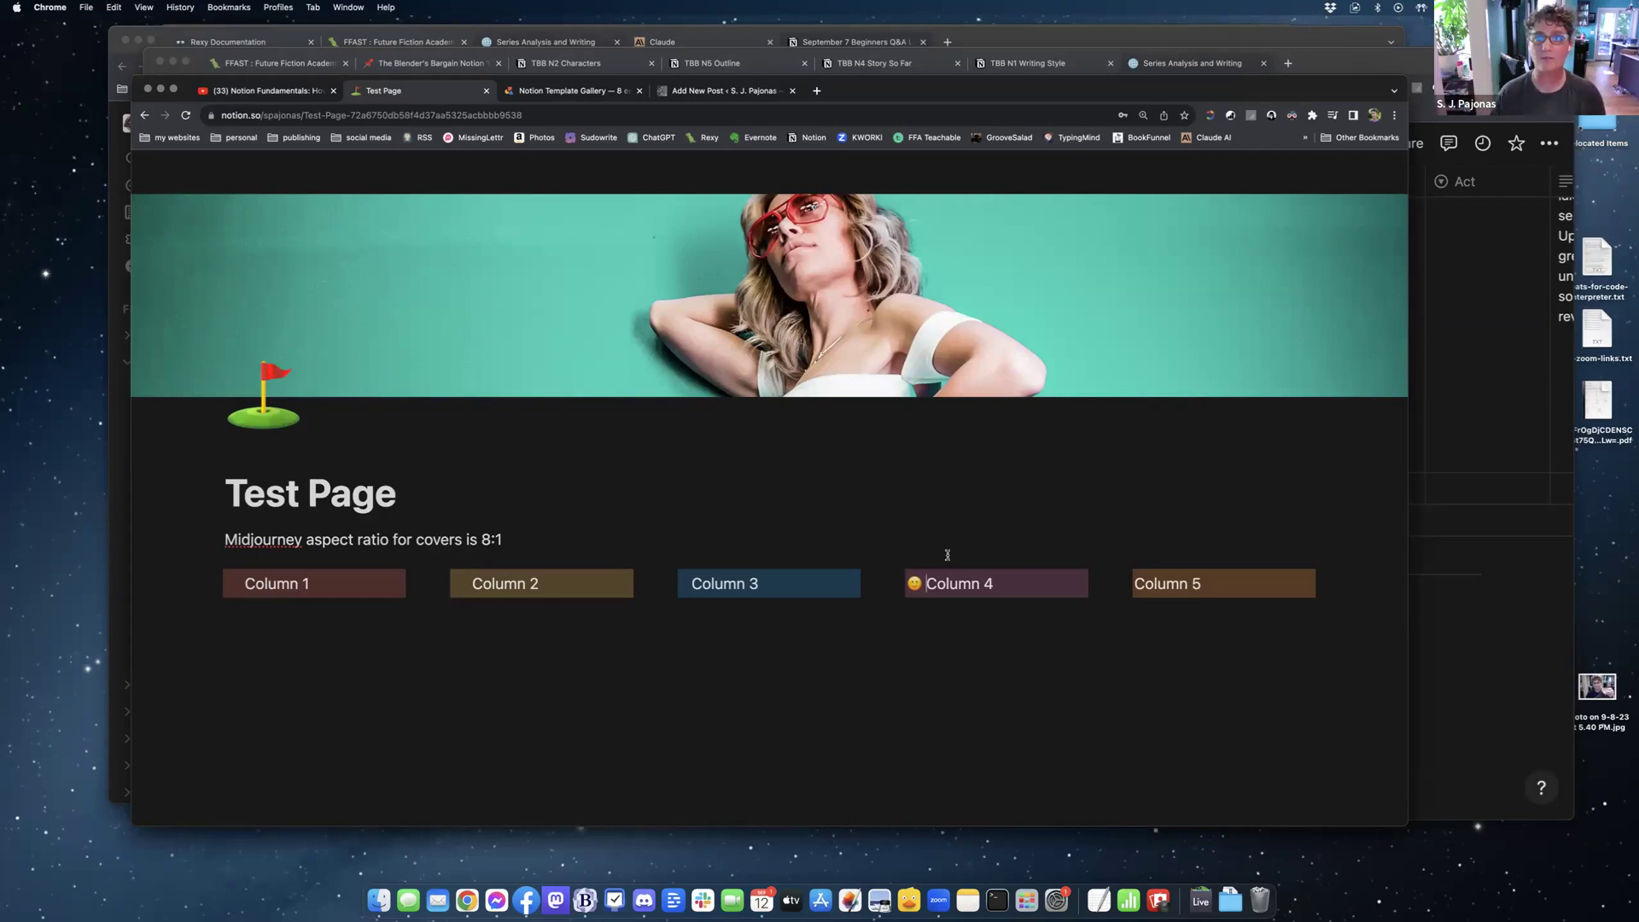
click(308, 612)
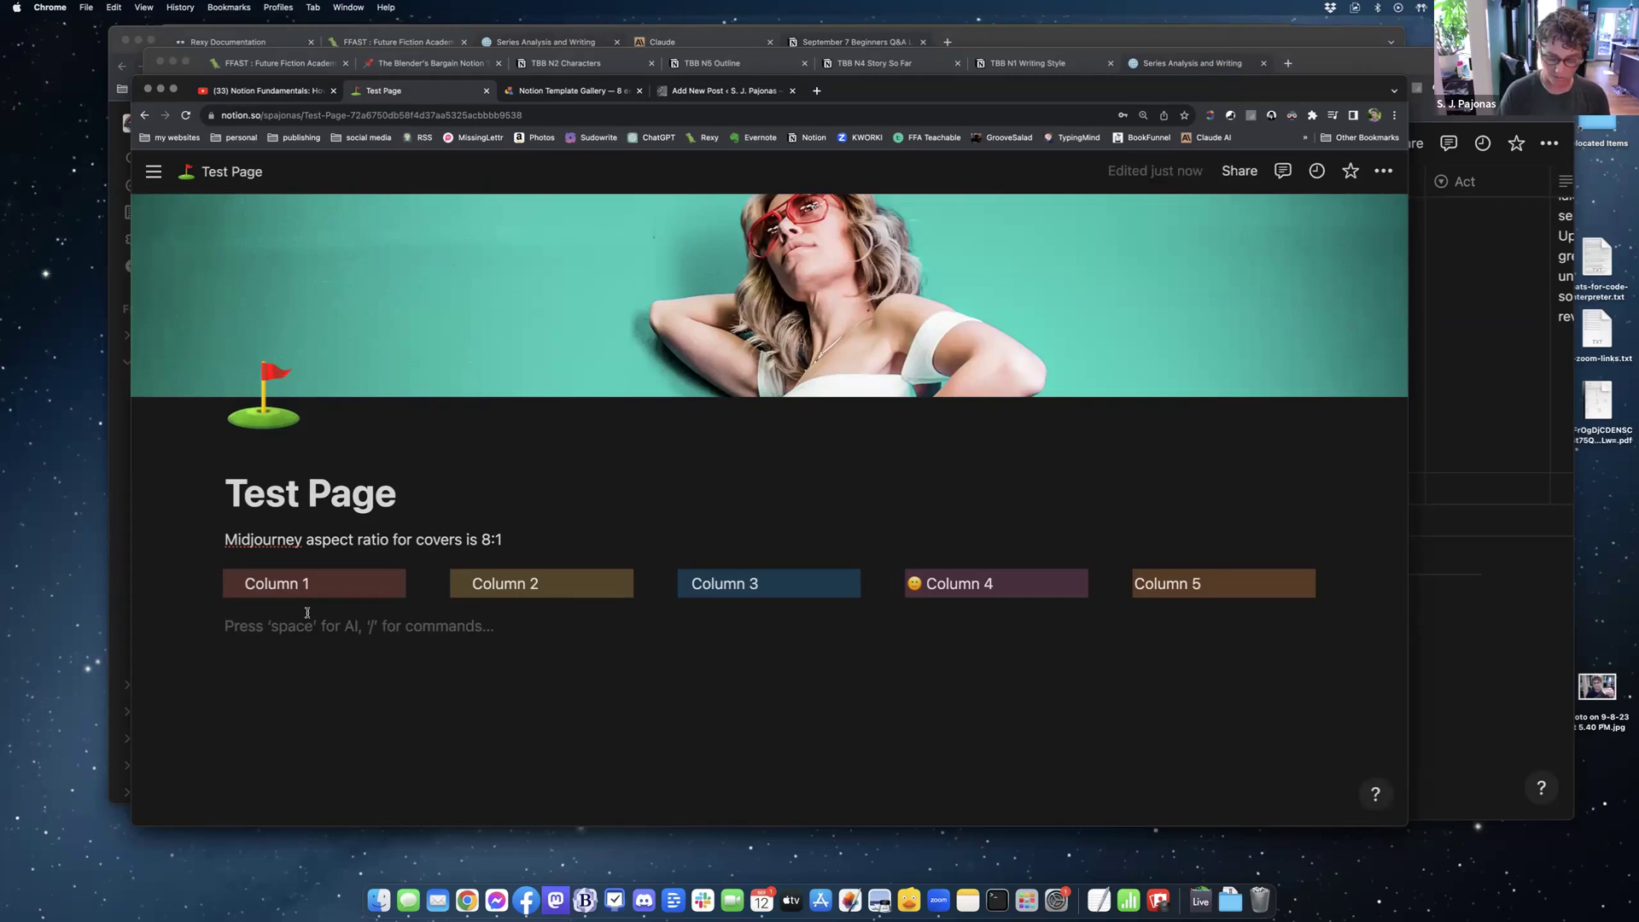
- Link the Movie & TV Show Tracker page under Column 1 and widen Column 1 to fit it
text(/link)
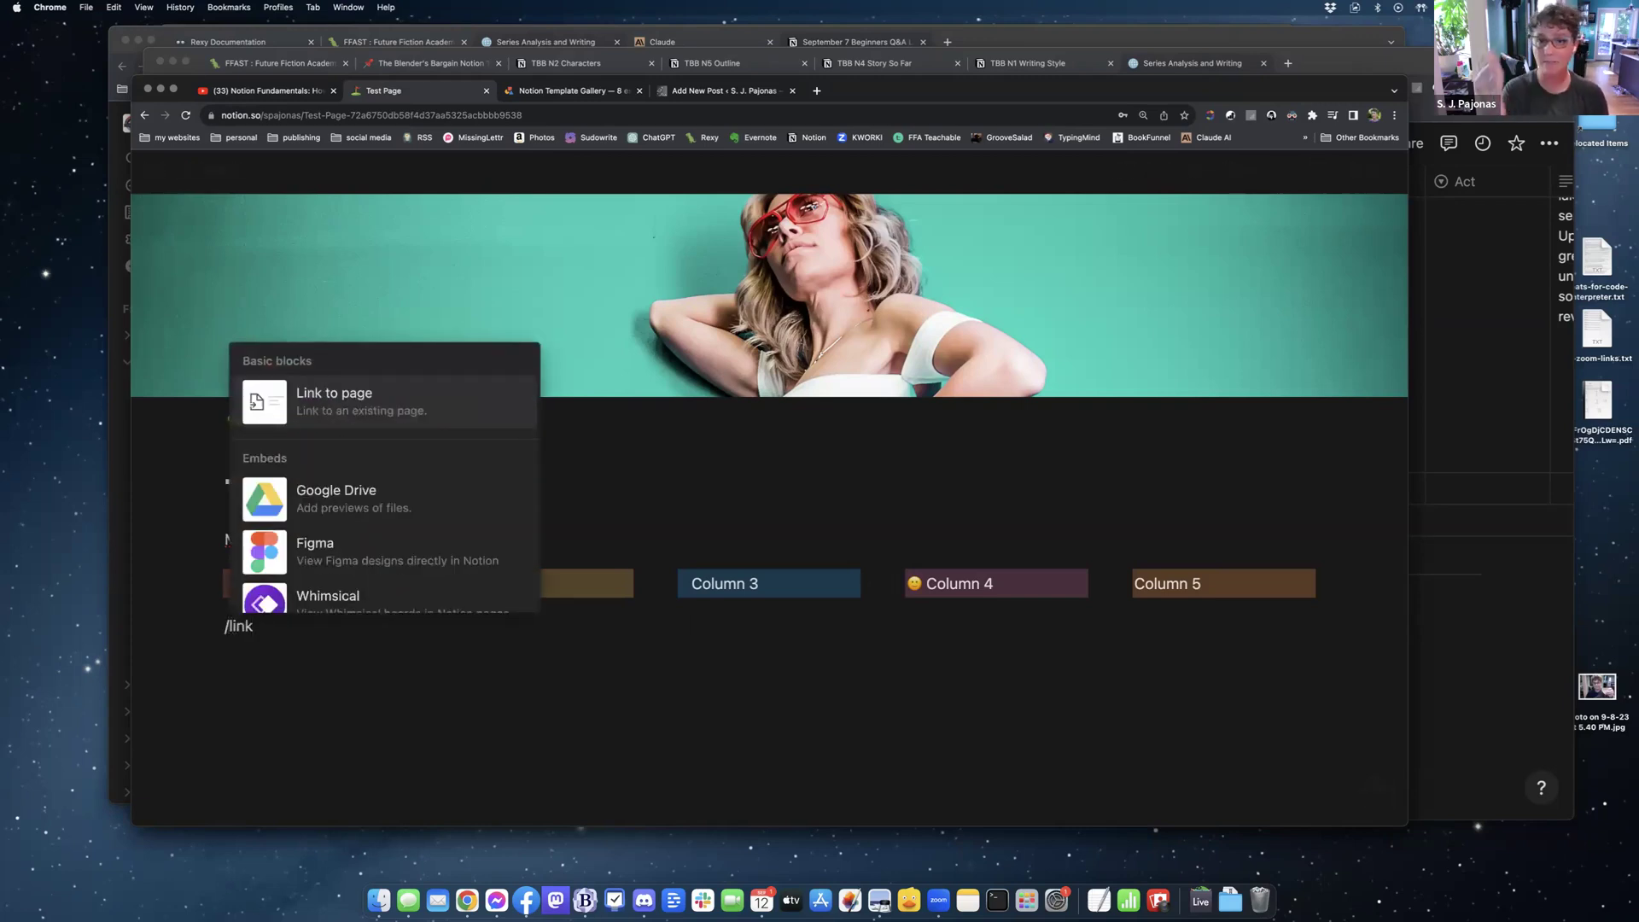
click(373, 407)
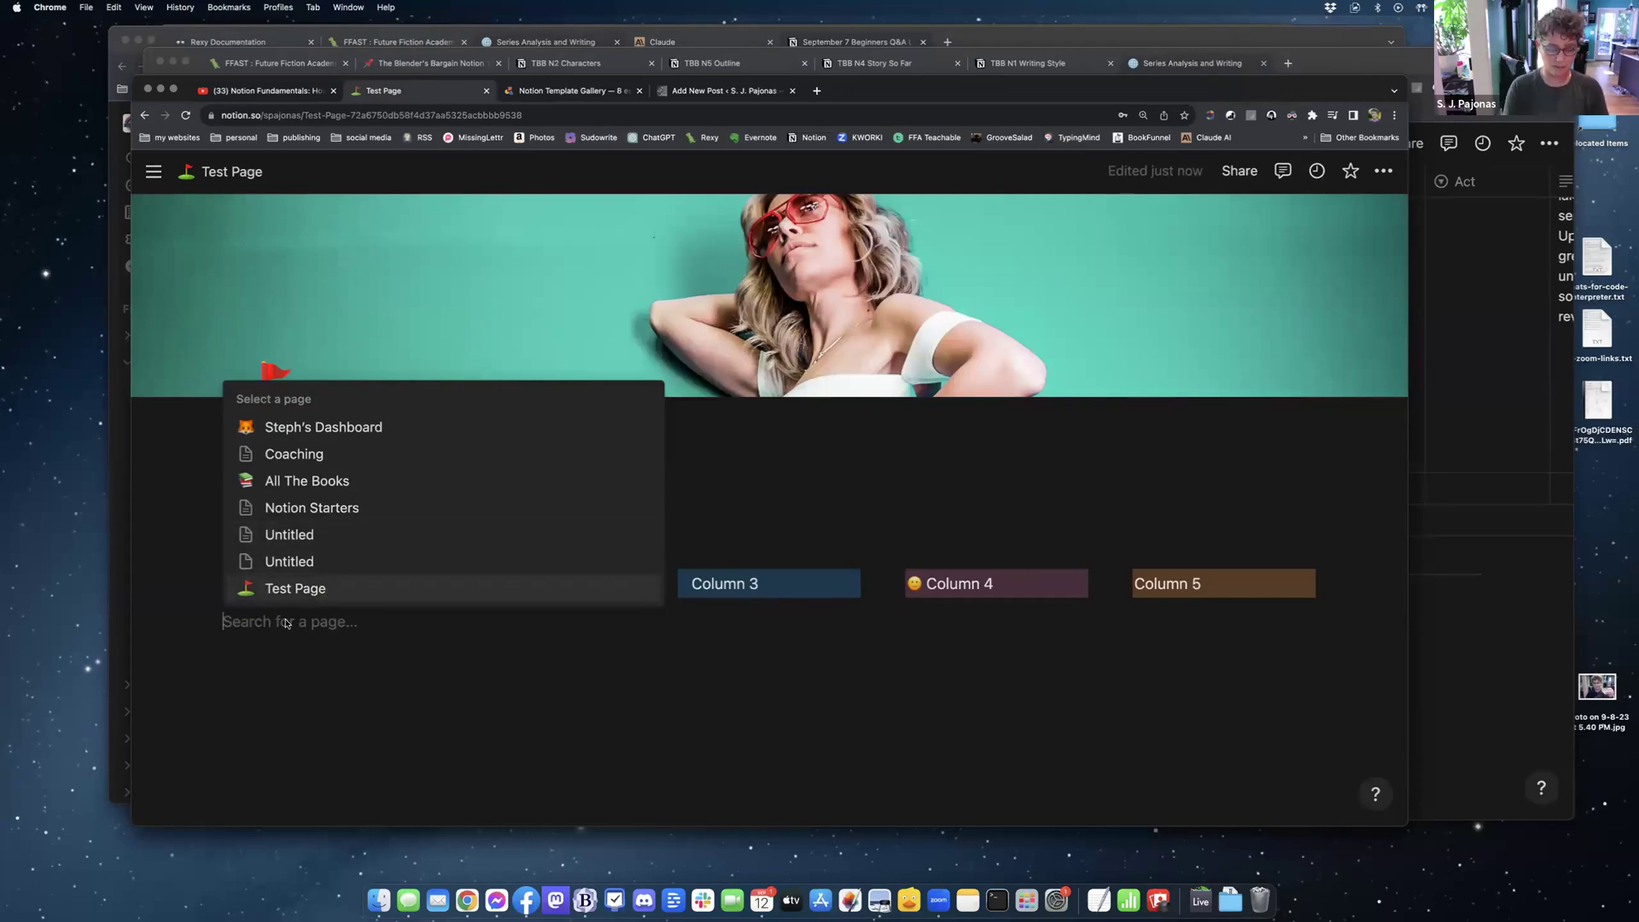
text(mov)
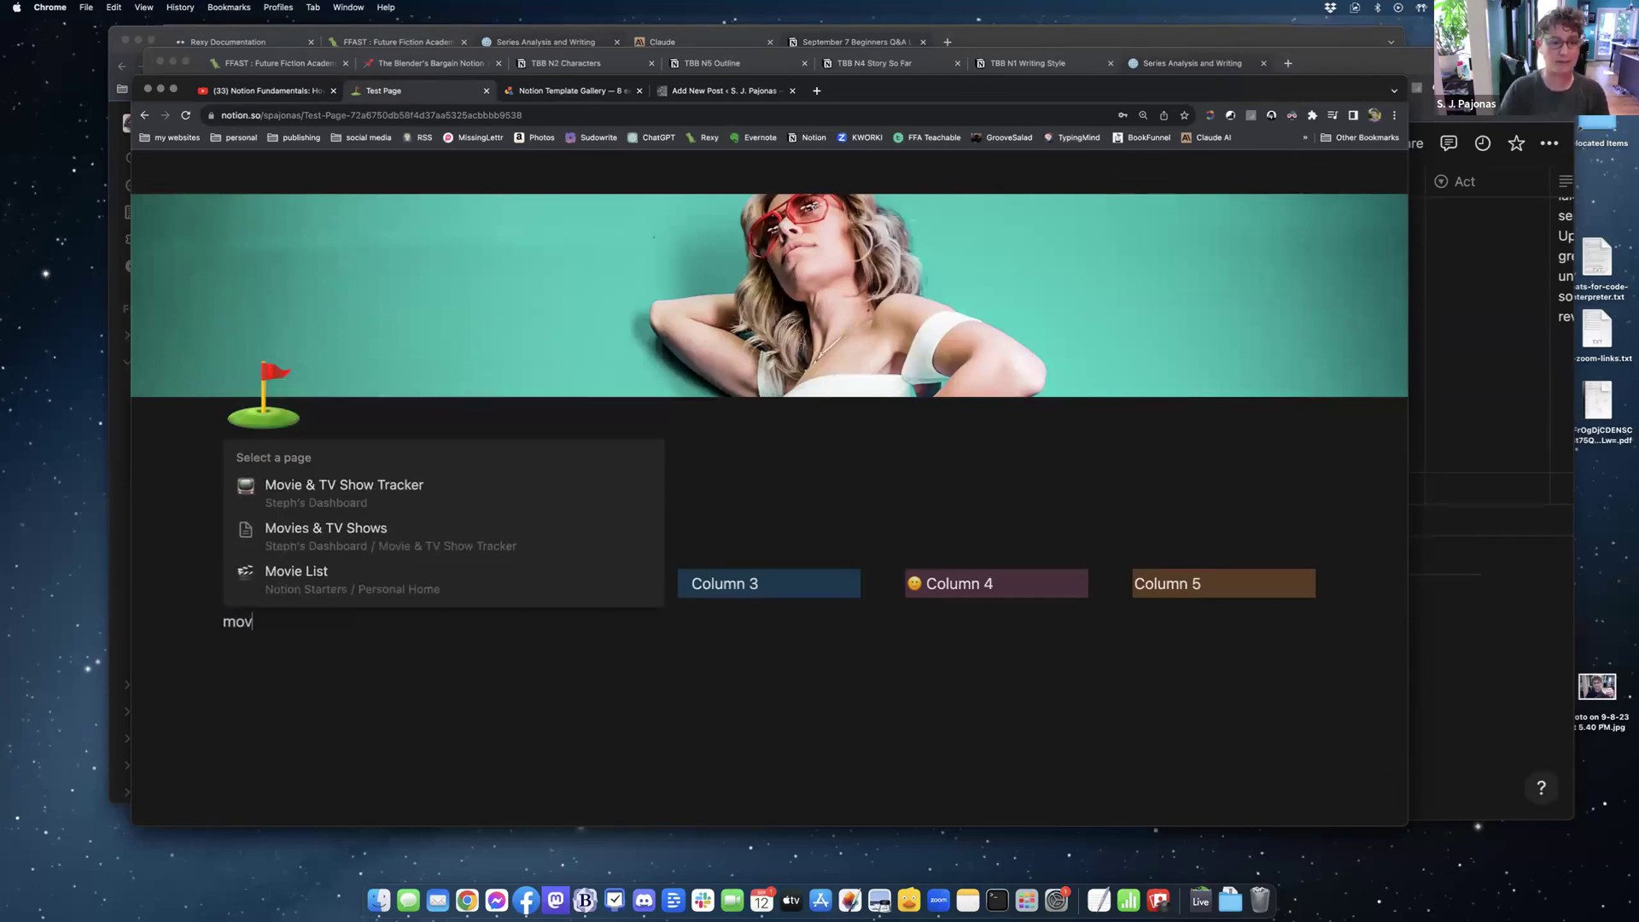
click(329, 490)
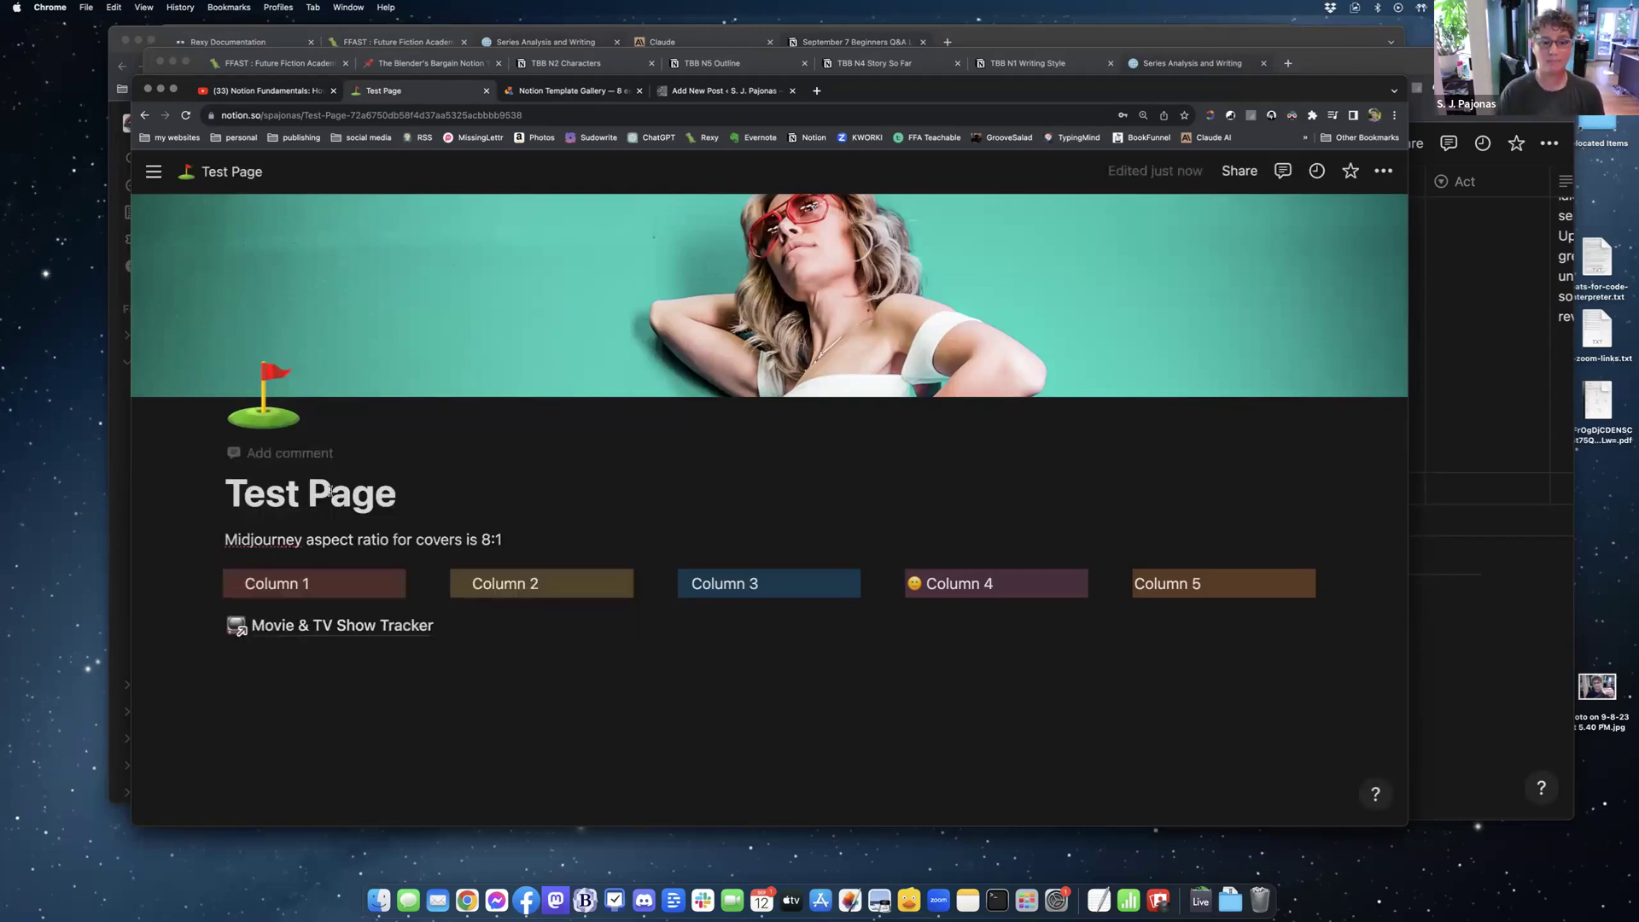
drag(215, 623, 367, 598)
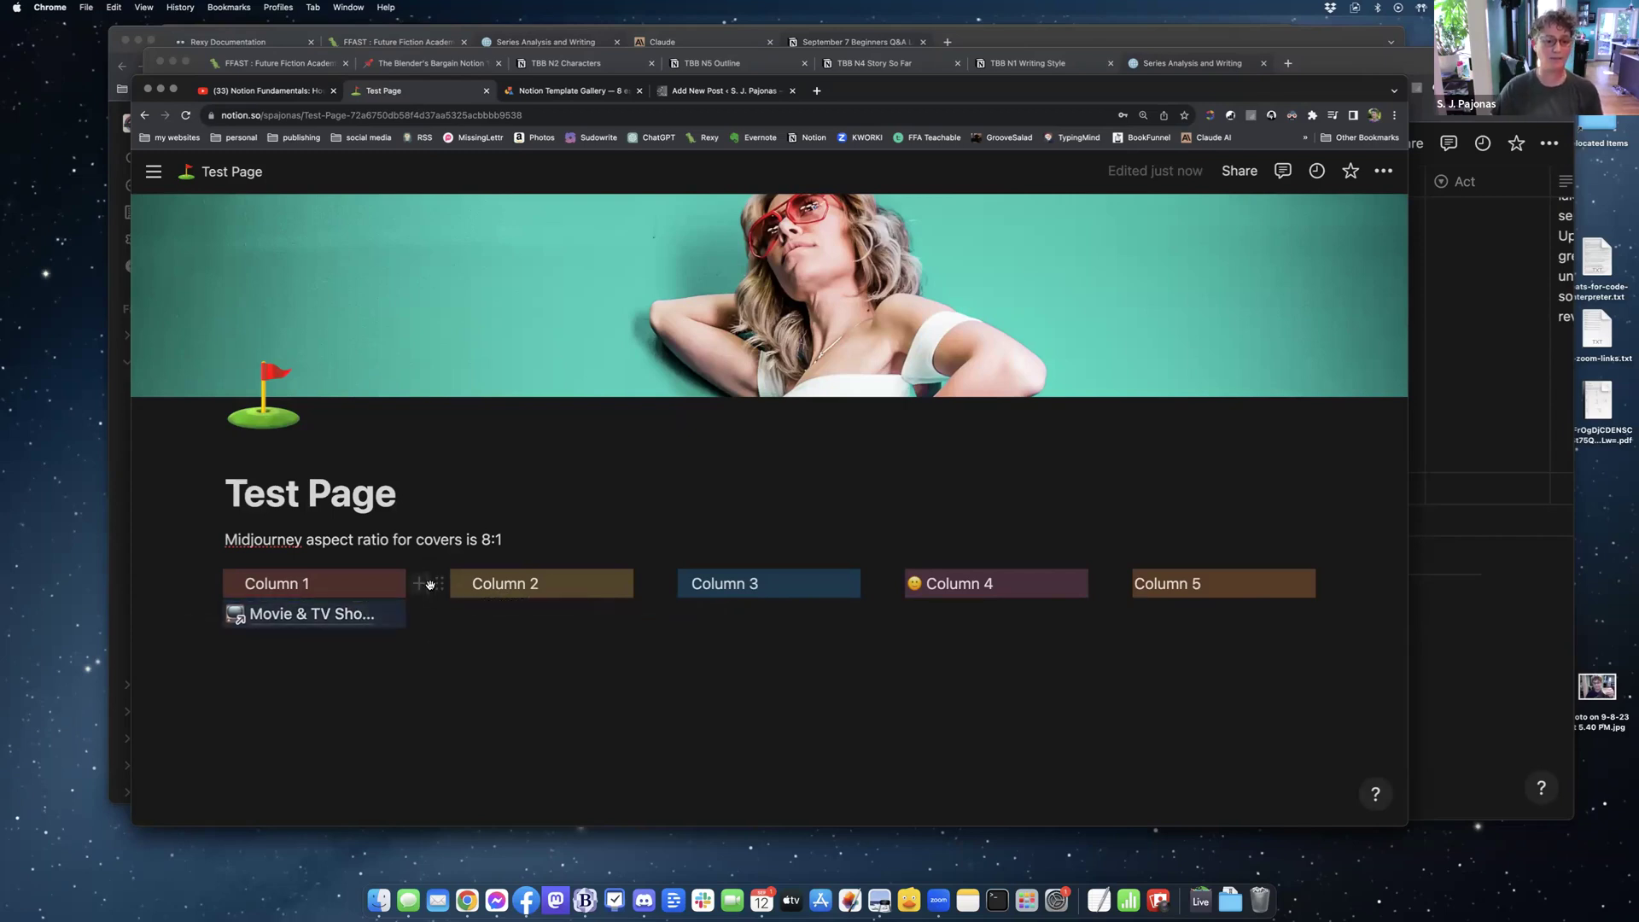
drag(428, 589, 512, 596)
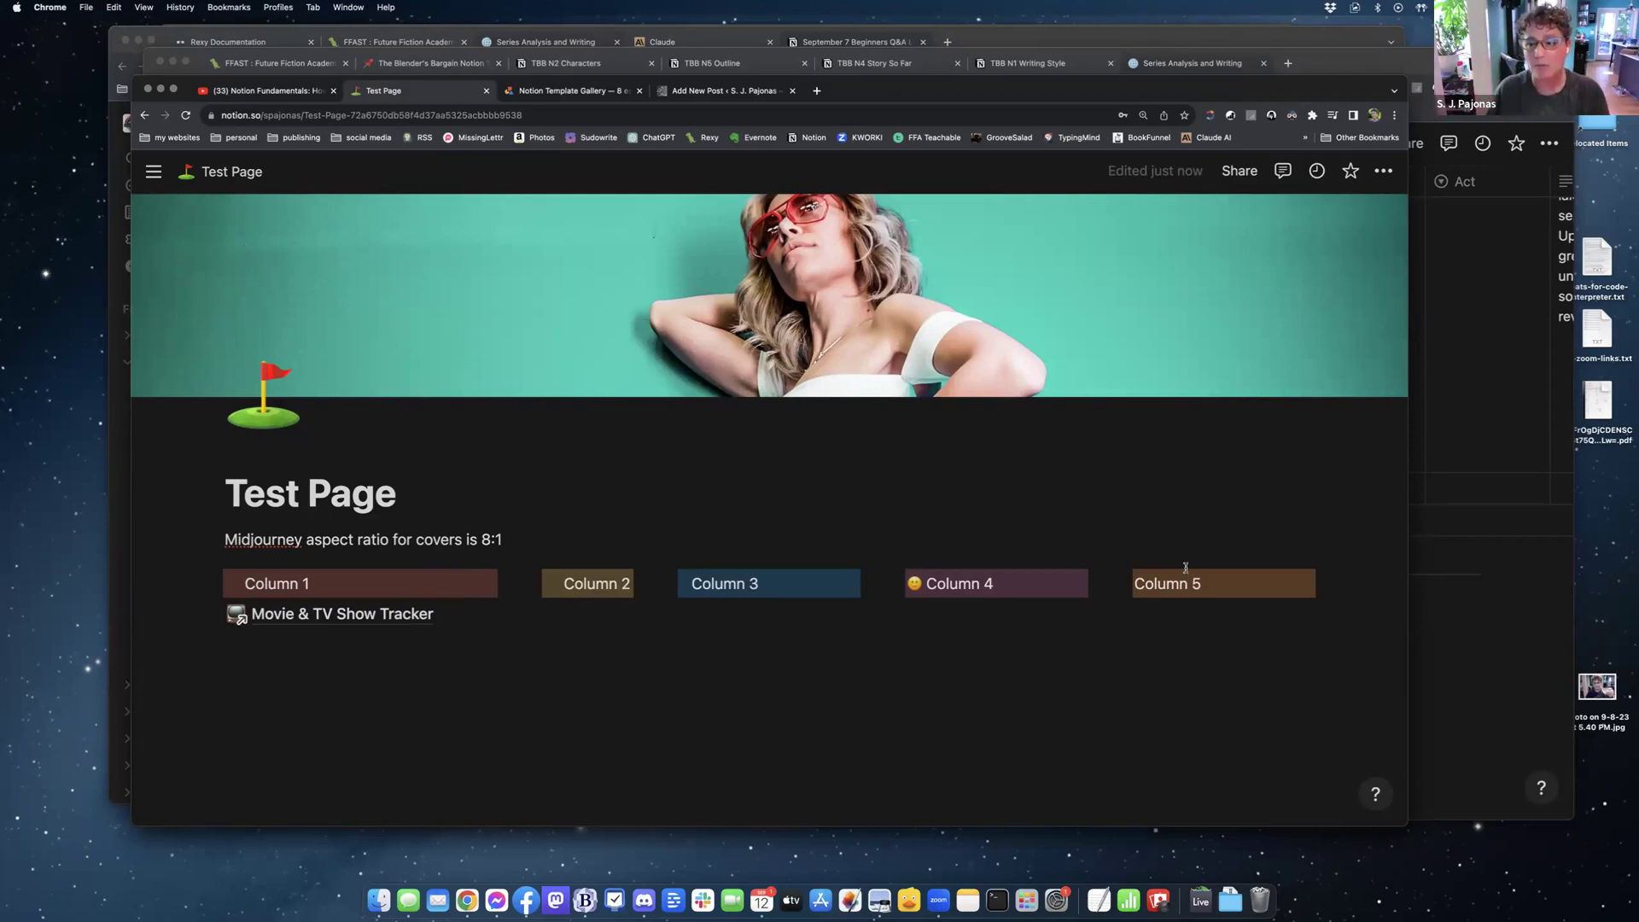
- Dock the sidebar and title the first Untitled page 'Archive' with a wastebasket icon
click(154, 171)
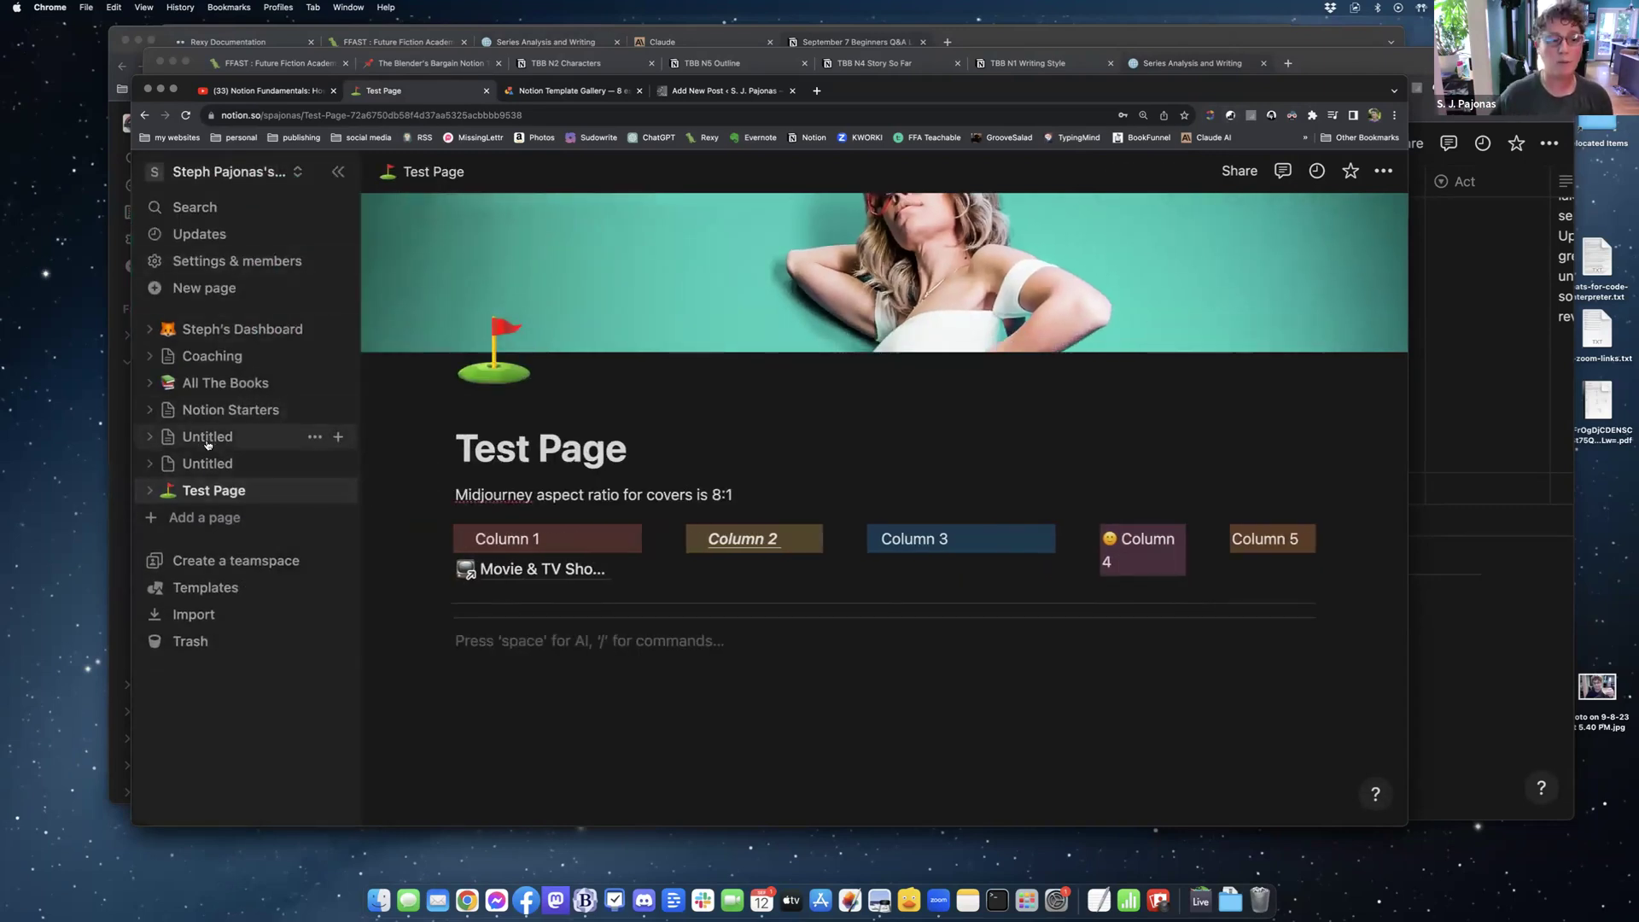
click(206, 441)
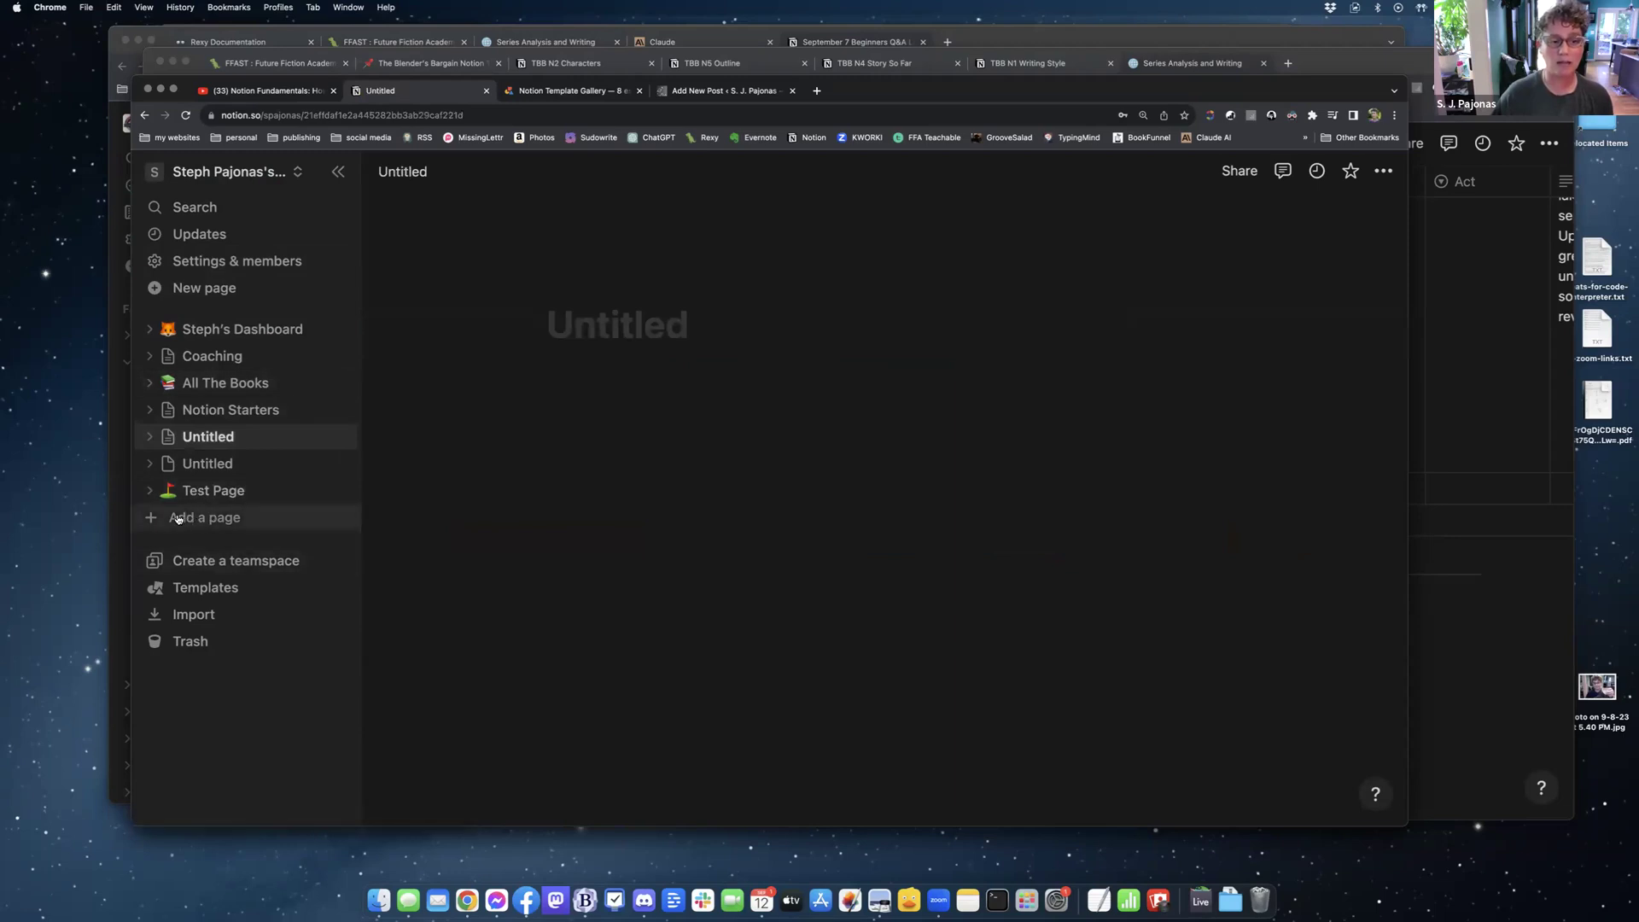
click(584, 322)
text(Archive)
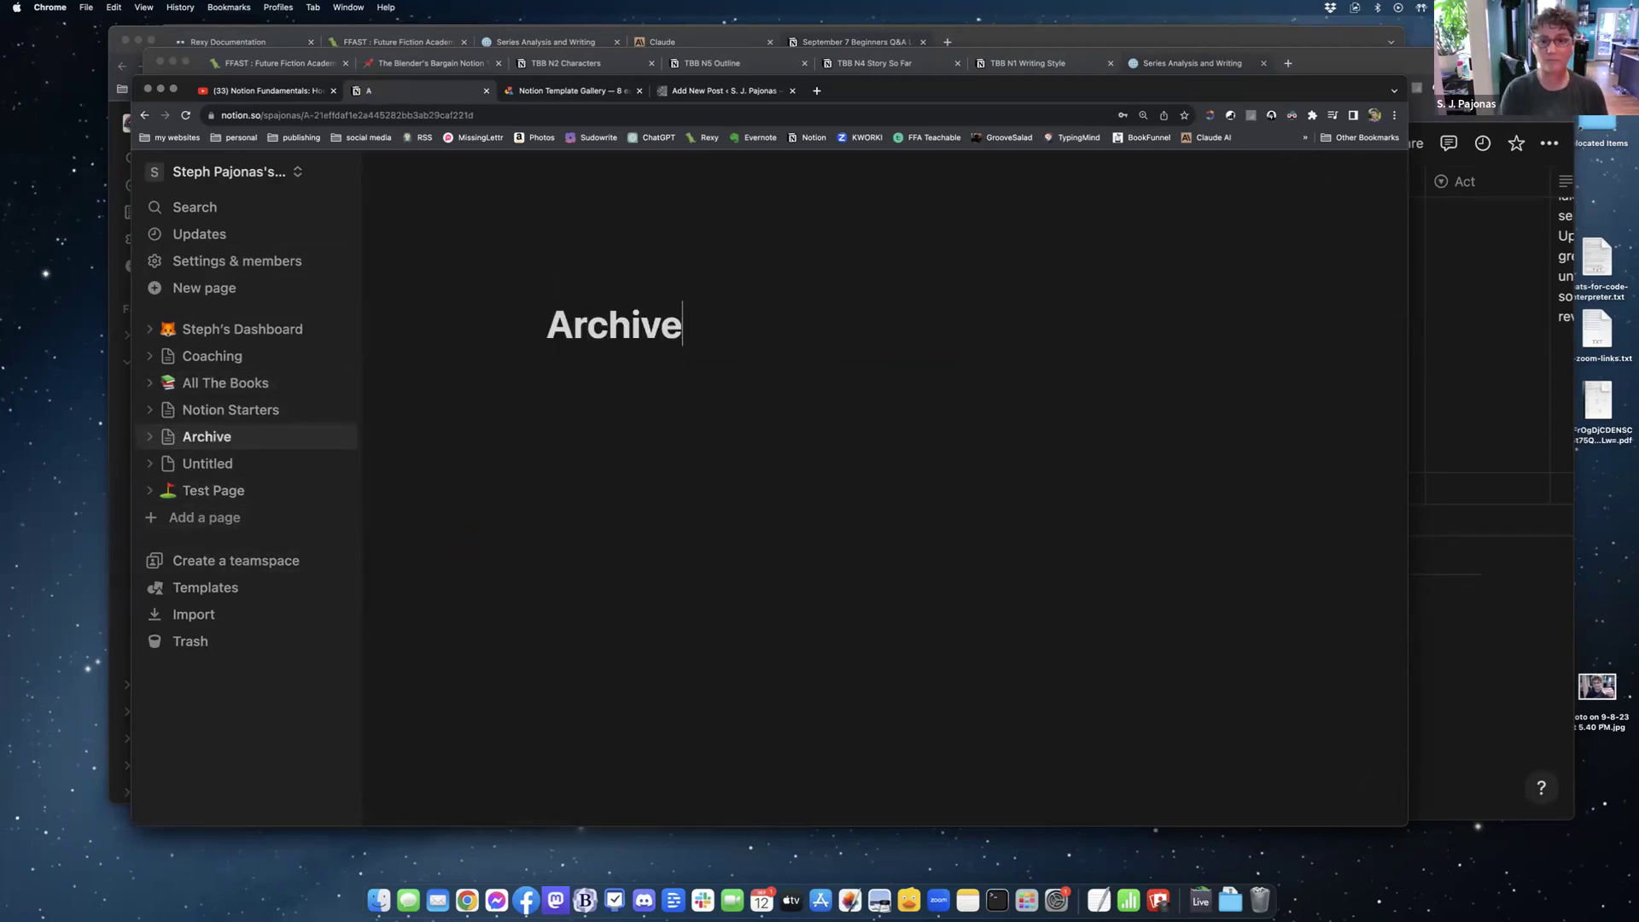
key(Return)
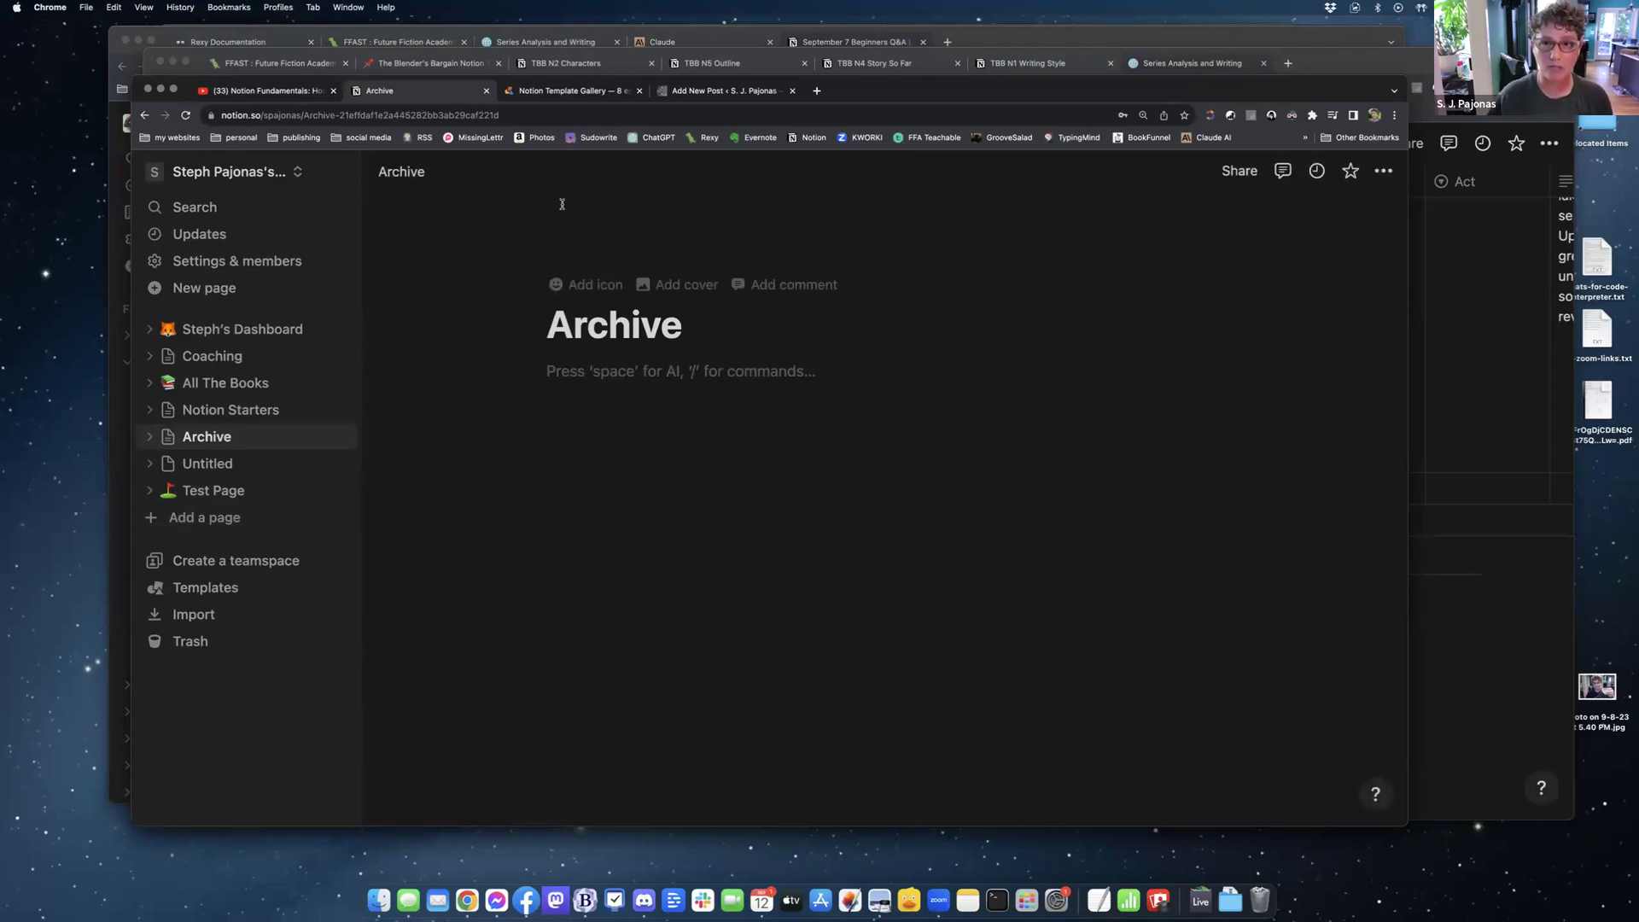
click(585, 284)
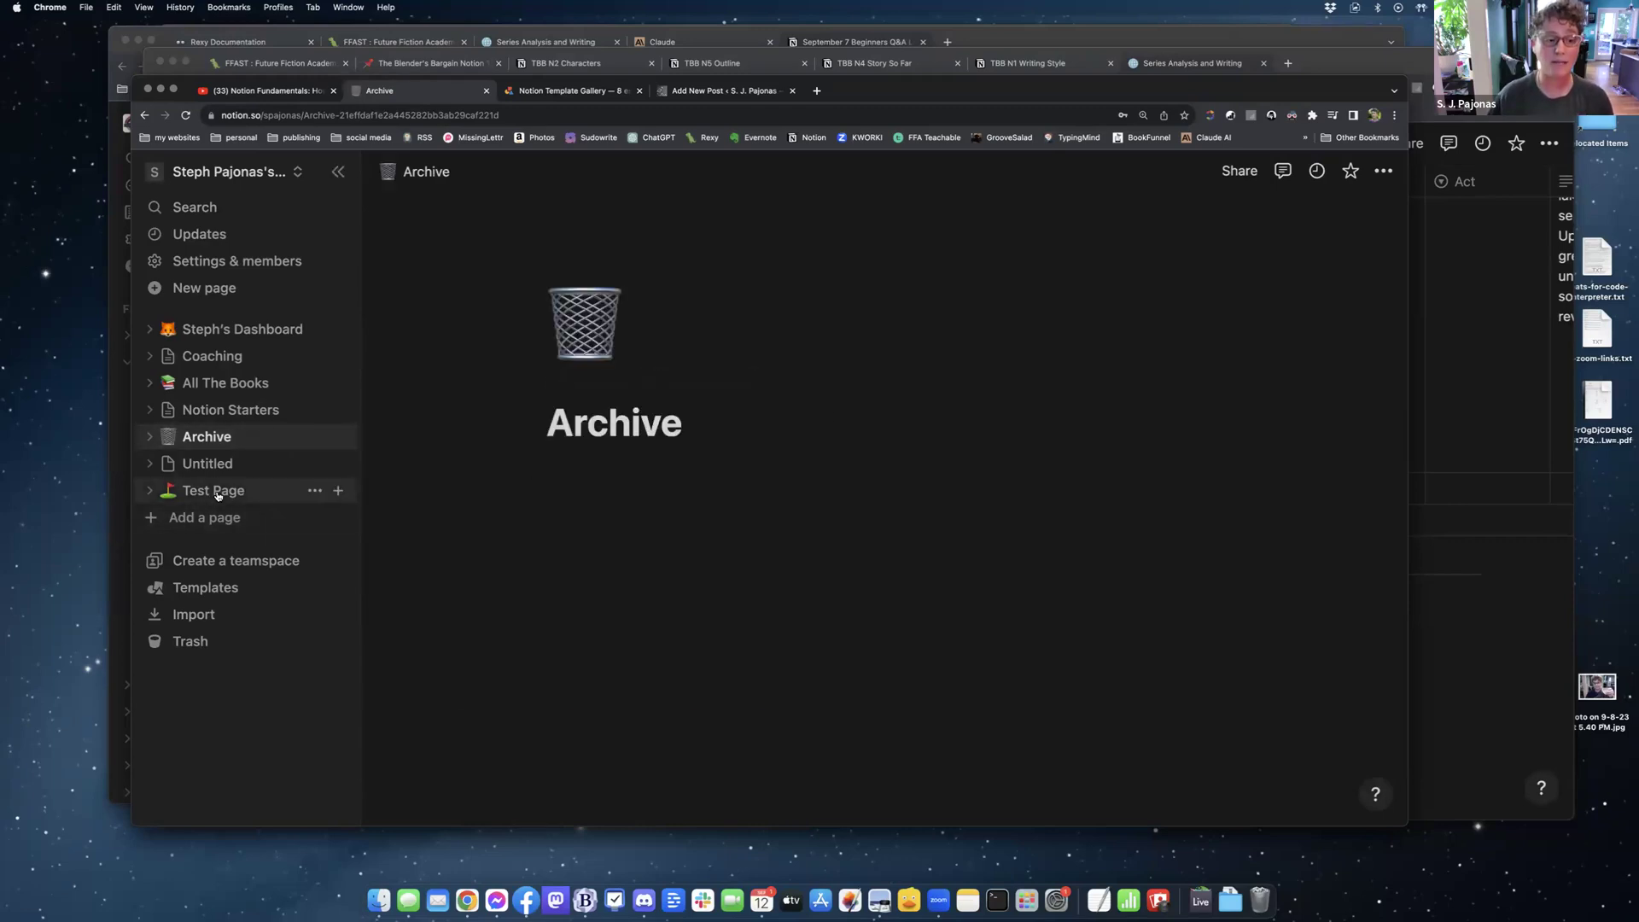
- Move Test Page into Archive and delete the empty block above its link
drag(215, 494, 227, 437)
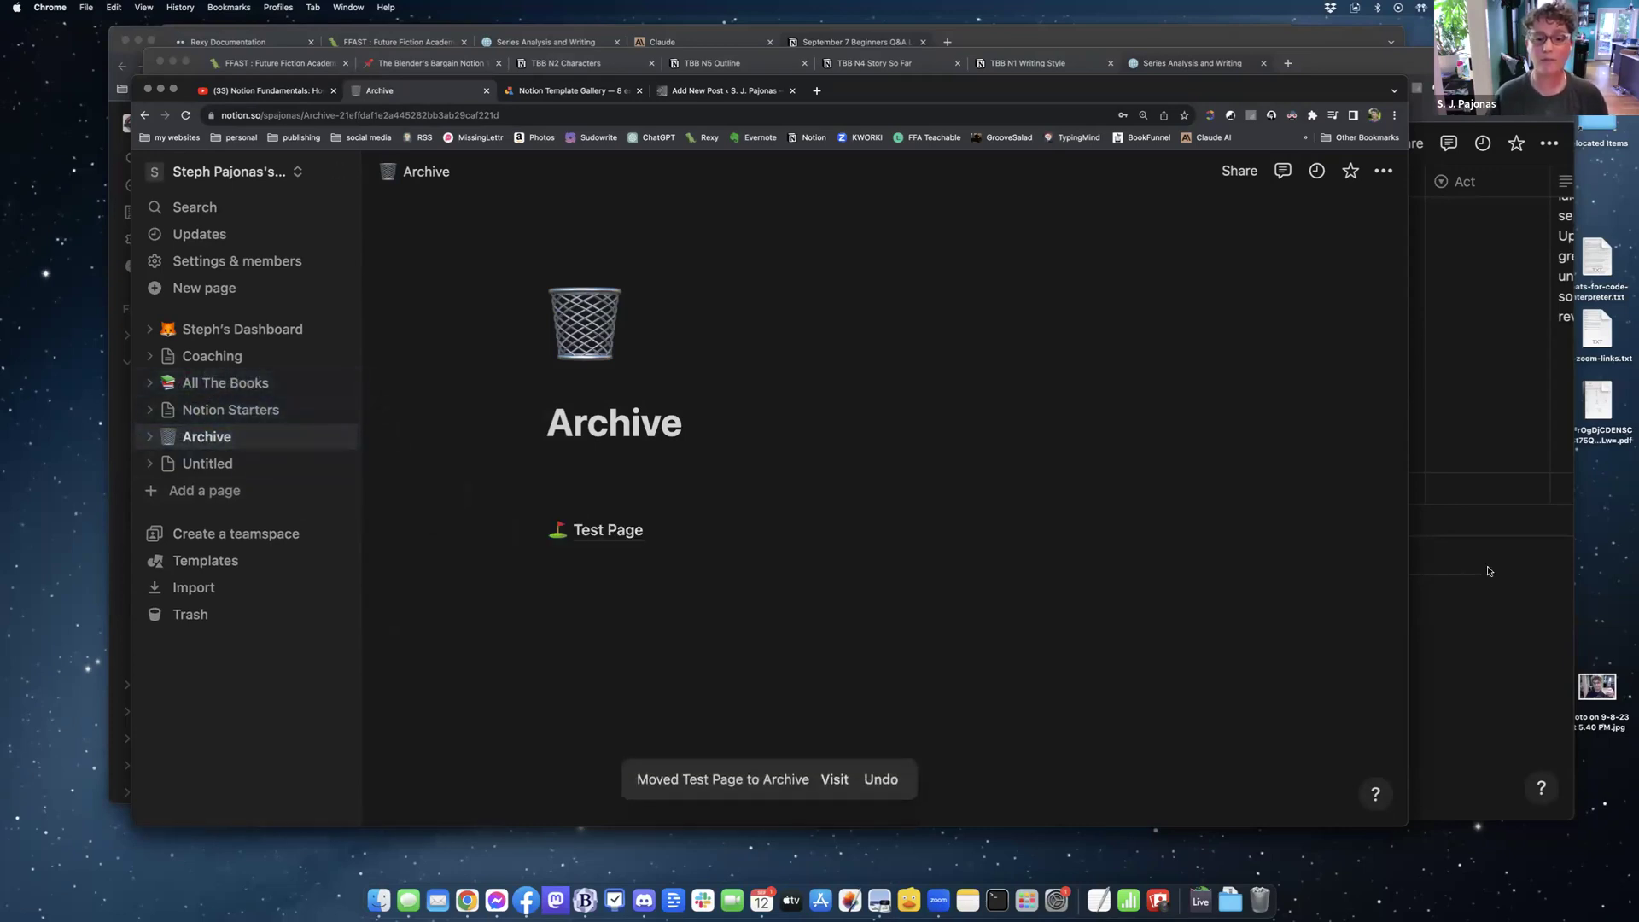
click(569, 492)
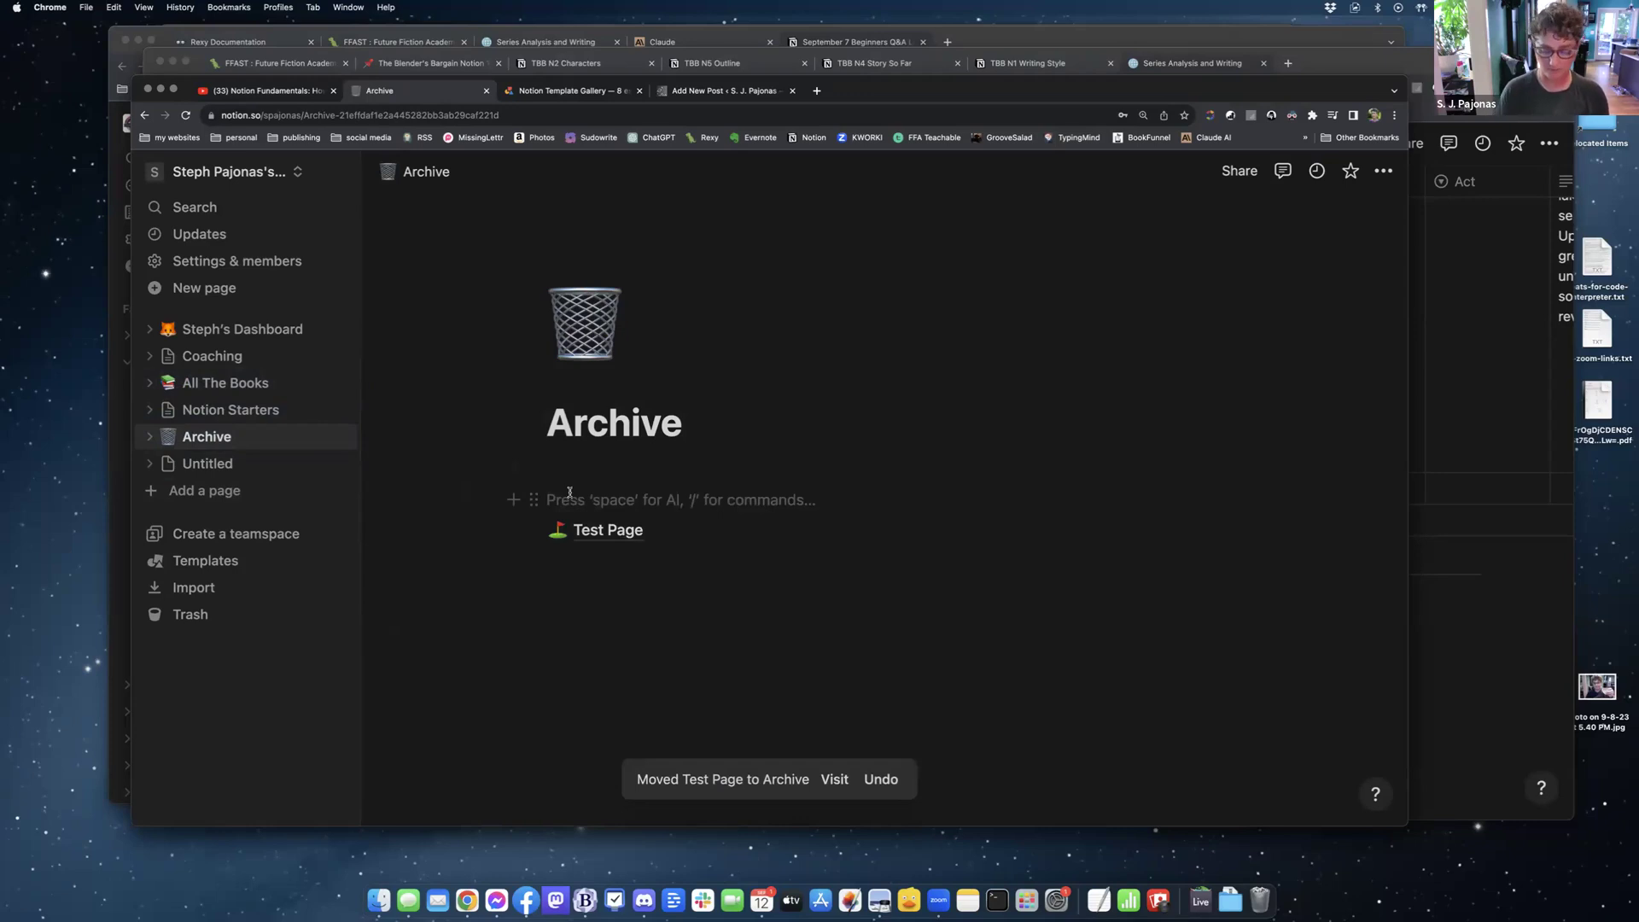
key(BackSpace)
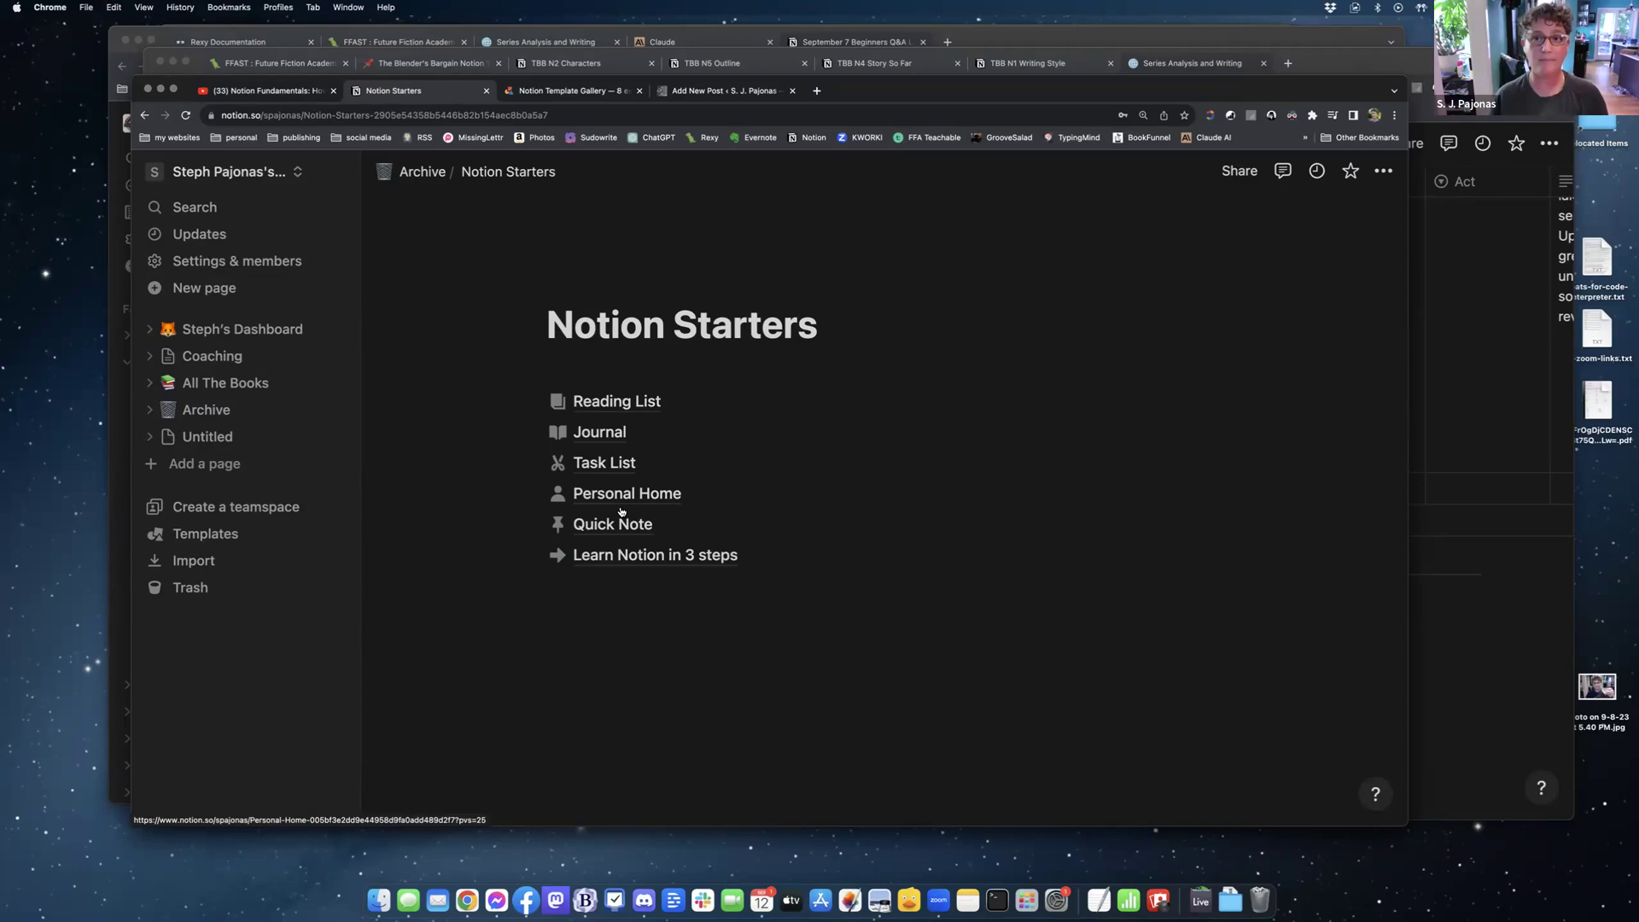
- Place Archive below Untitled, then move All The Books directly under the dashboard page
drag(248, 411, 245, 455)
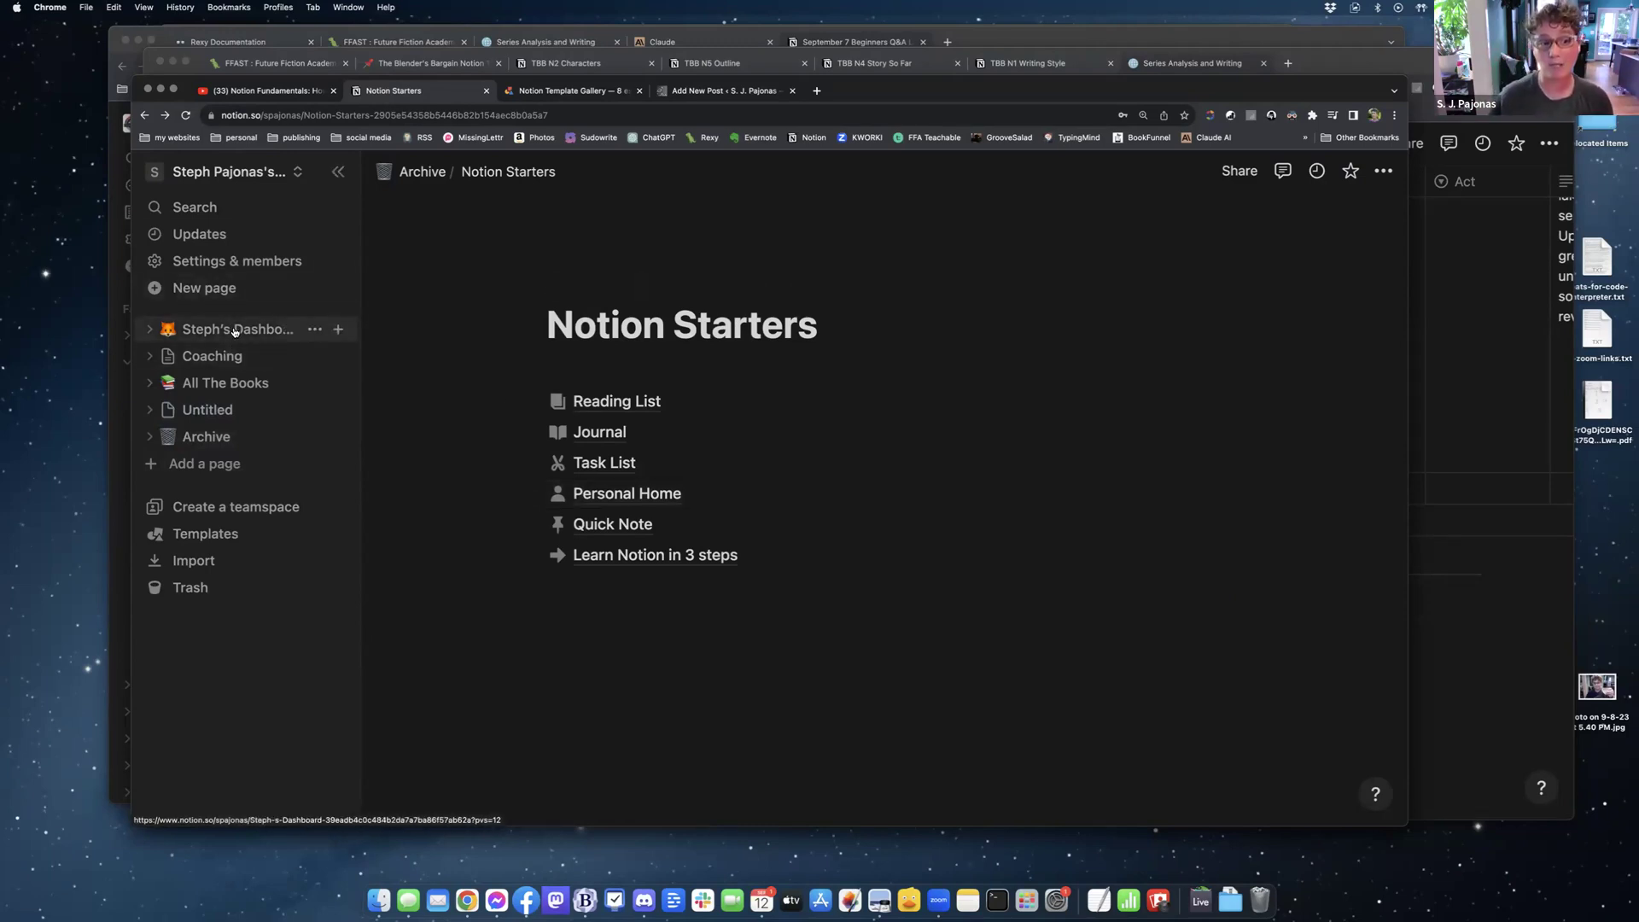
click(202, 386)
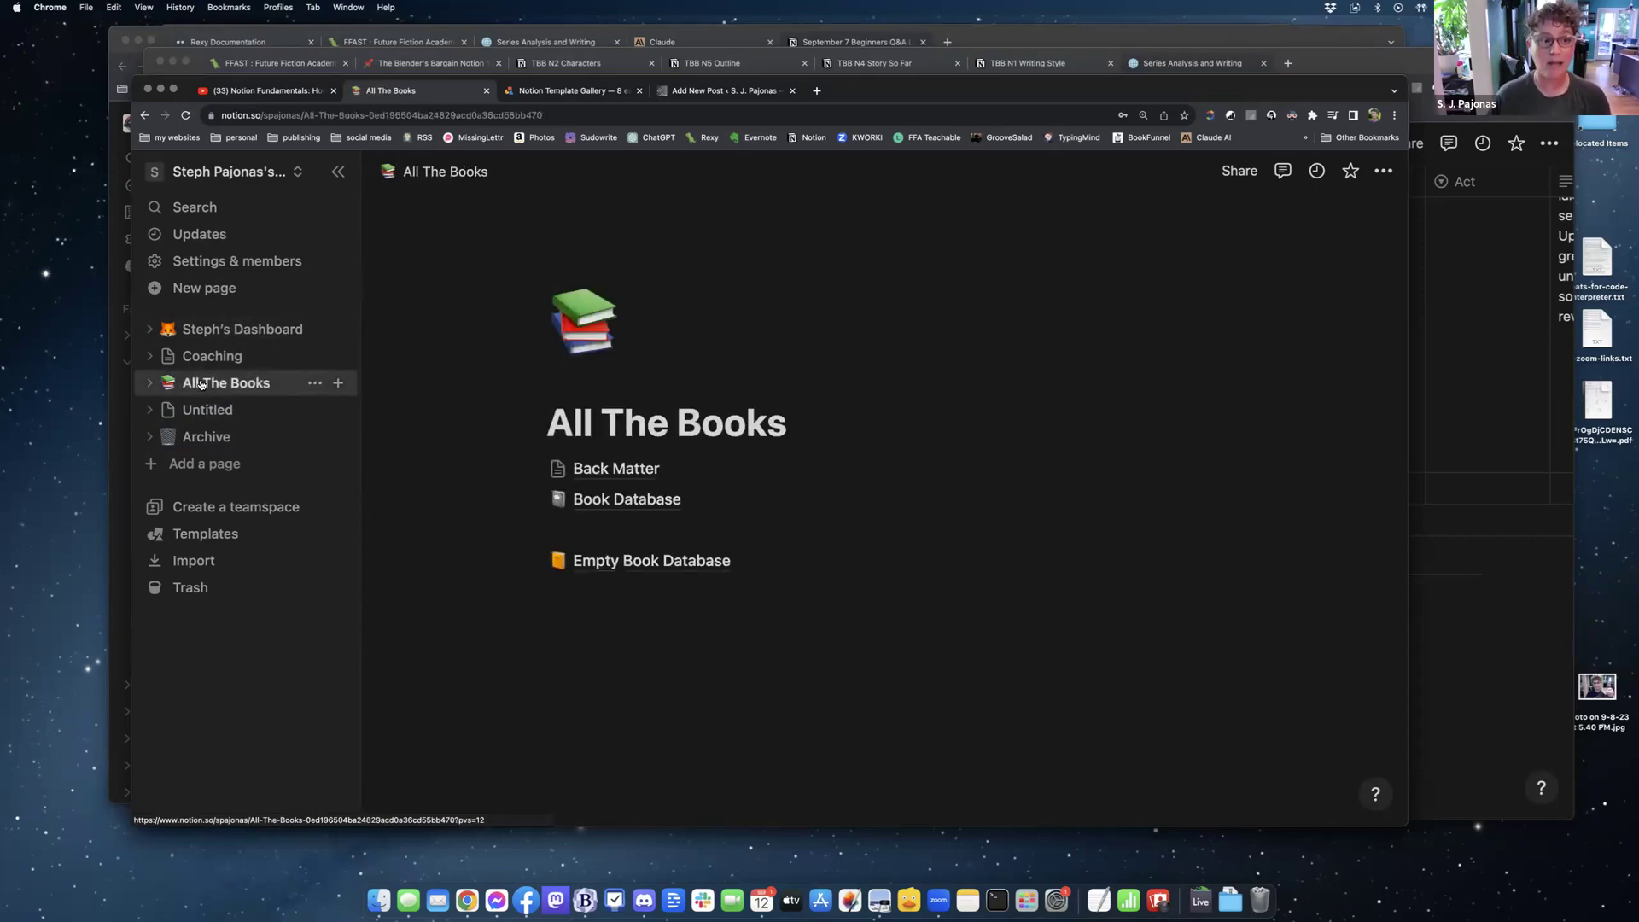
drag(201, 381, 172, 343)
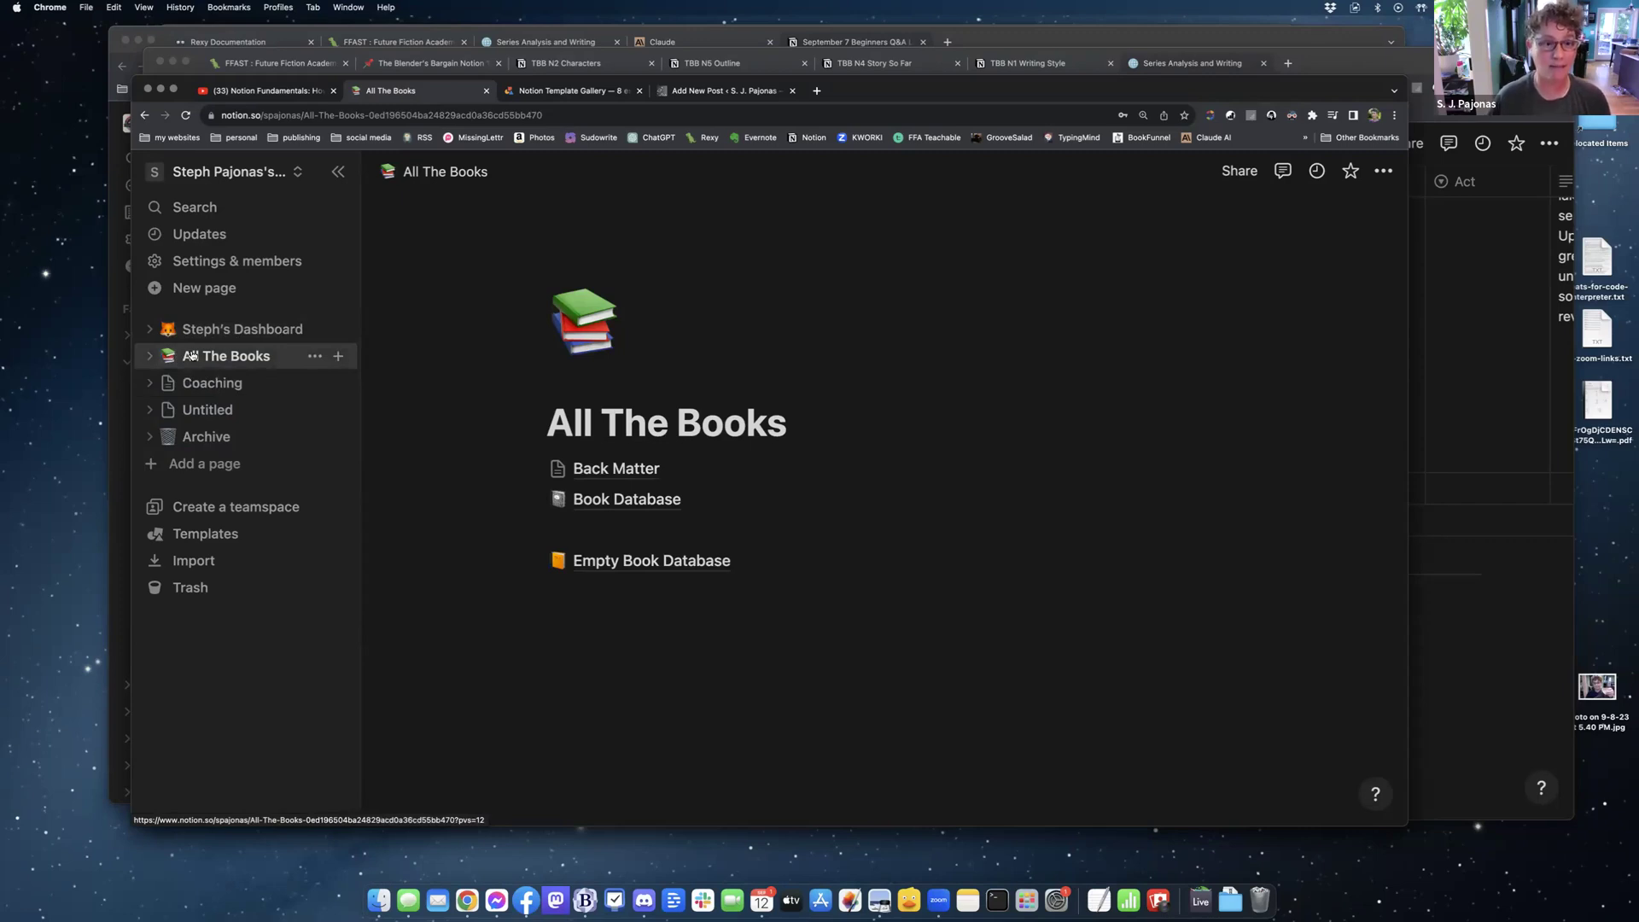
mouse_move(191, 355)
mouse_down()
mouse_move(201, 330)
mouse_move(198, 355)
mouse_up()
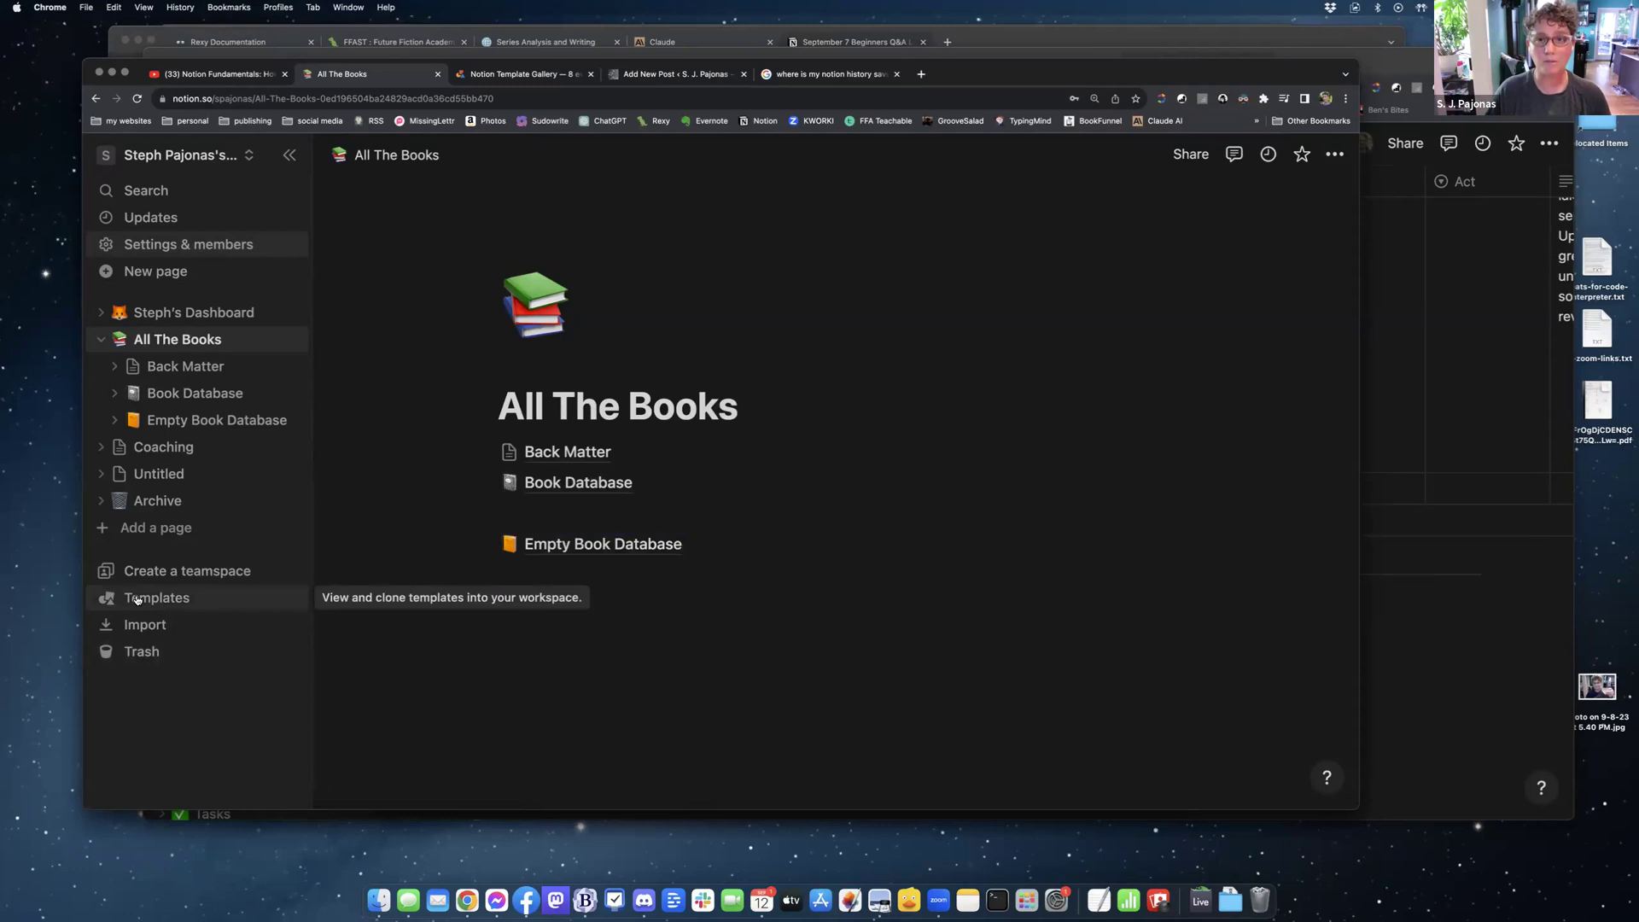
- Open the Templates gallery and preview the Projects & tasks and Blog Editorial Calendar templates
click(136, 600)
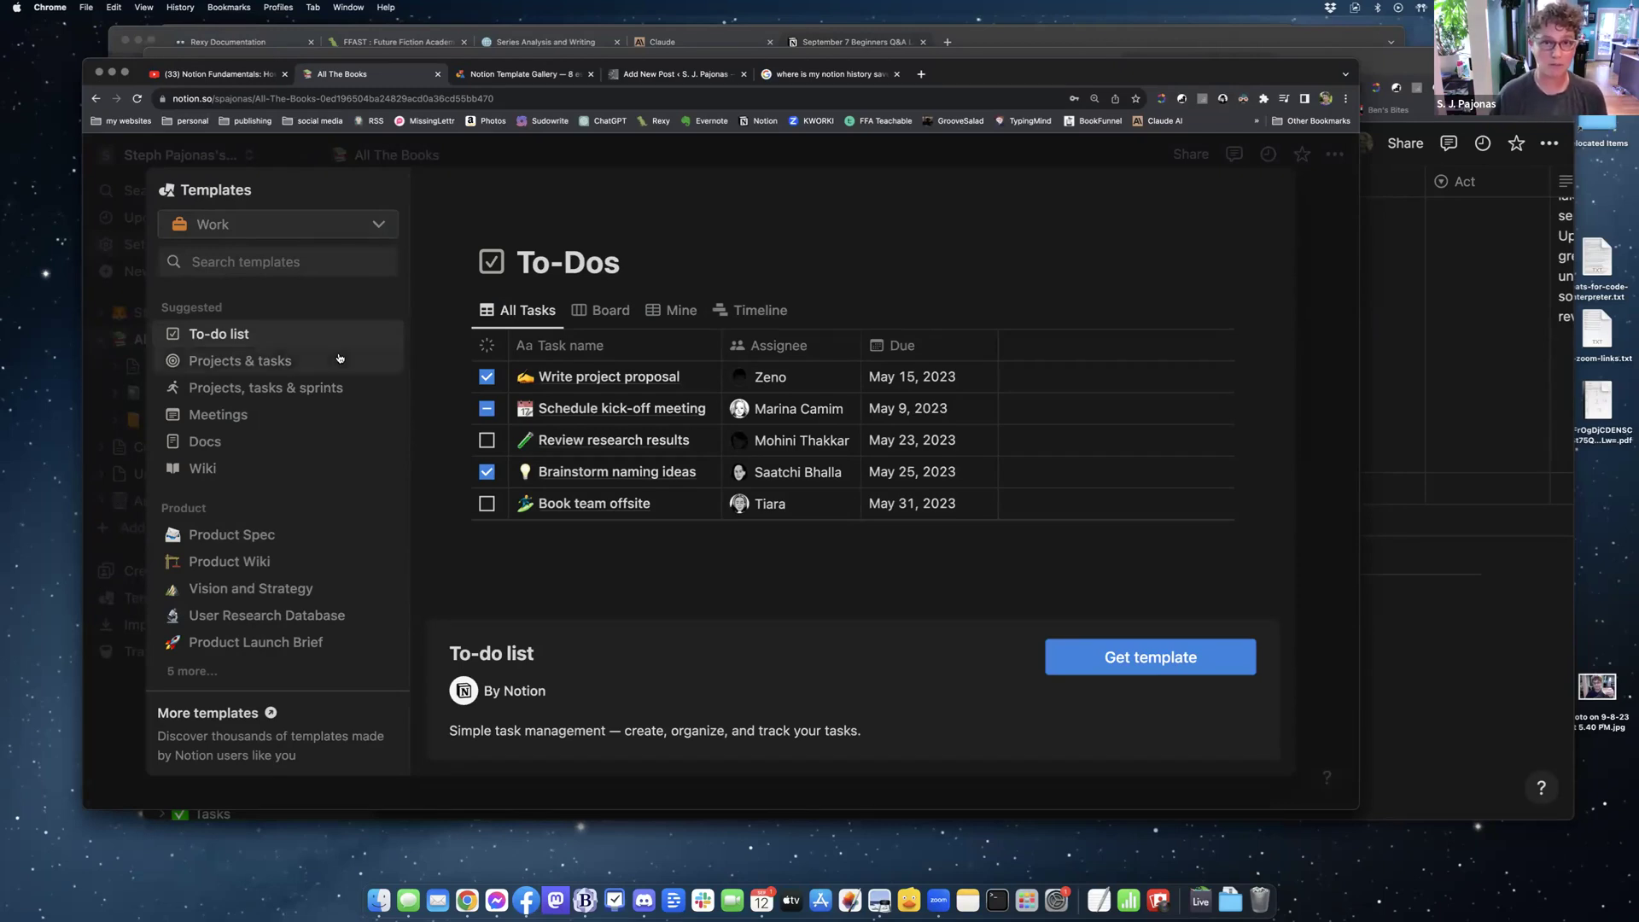
click(231, 364)
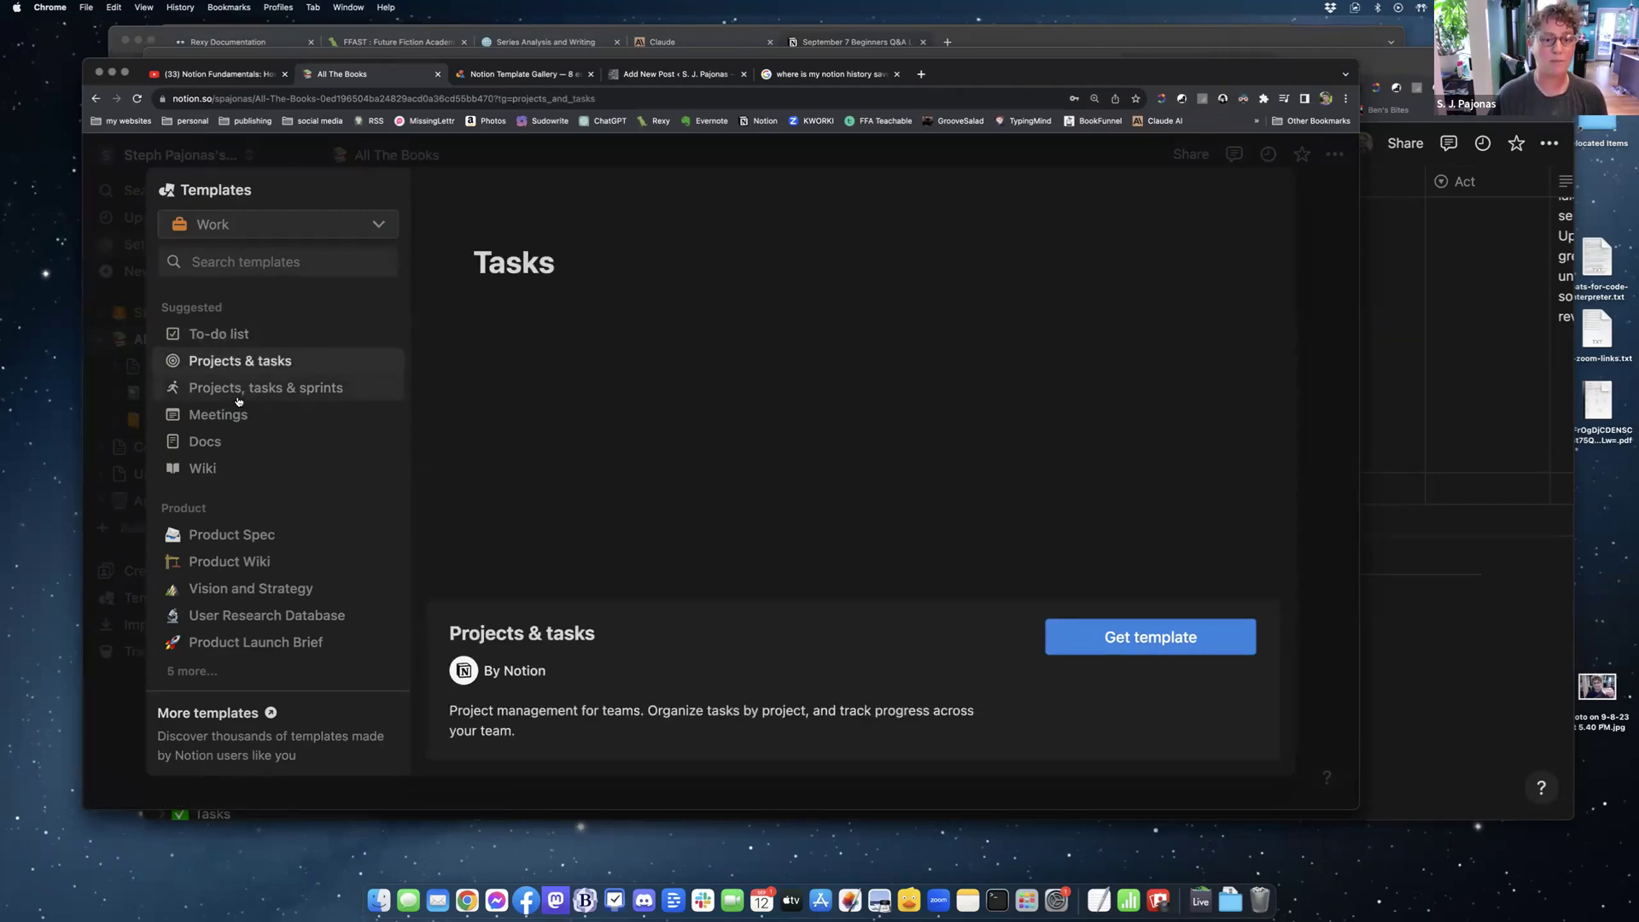
scroll(768, 403, down, 5)
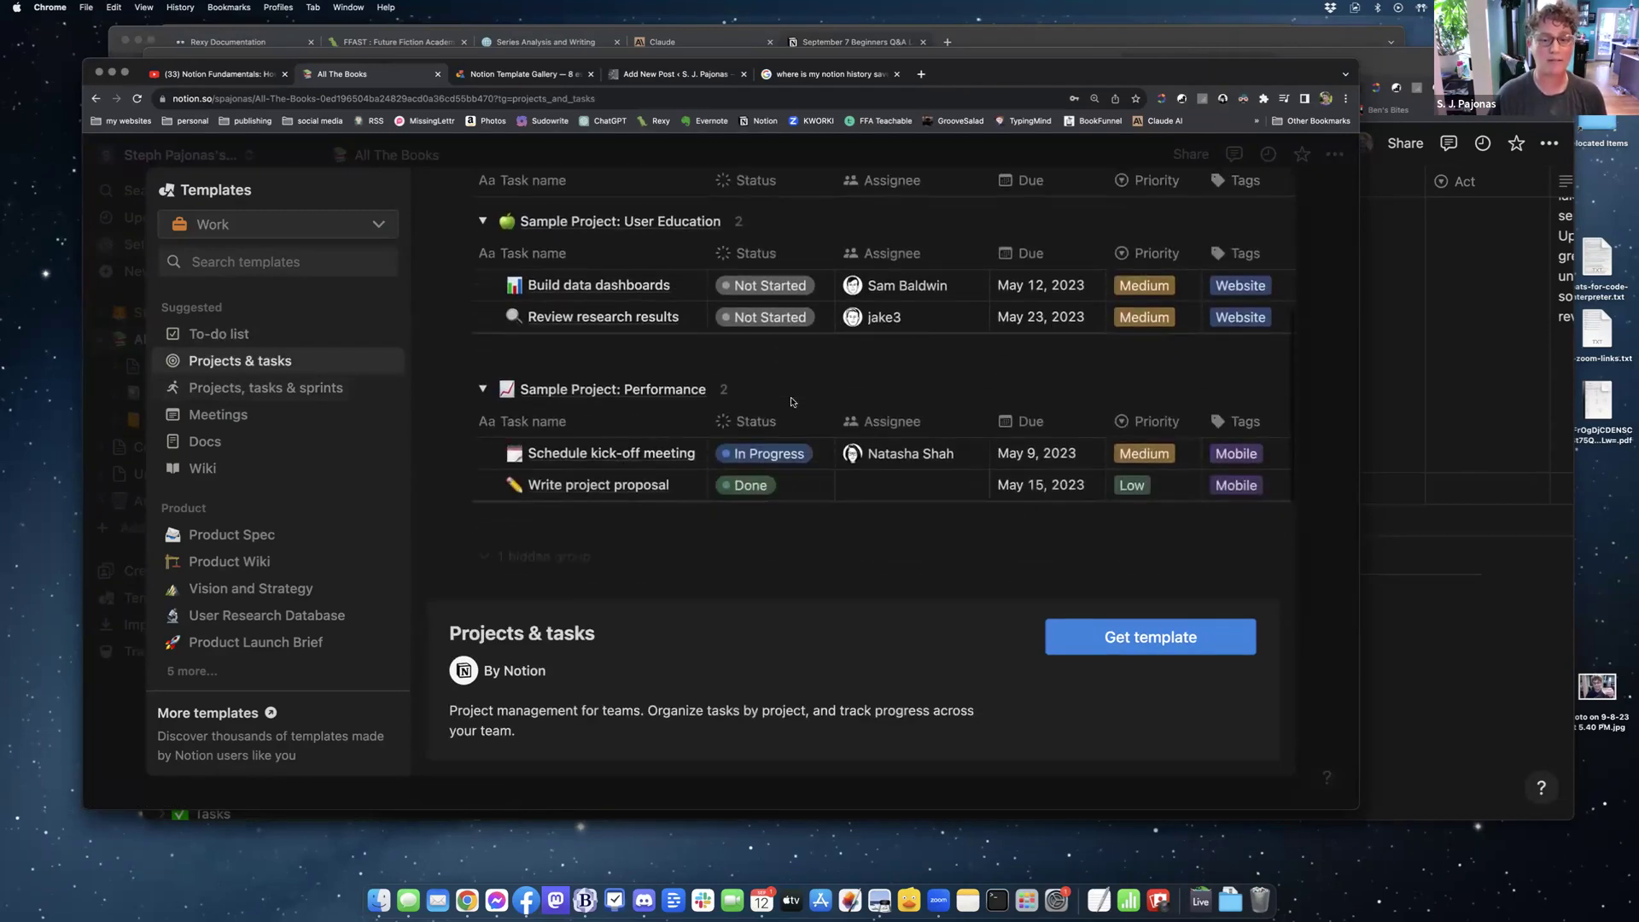
scroll(792, 401, down, 1)
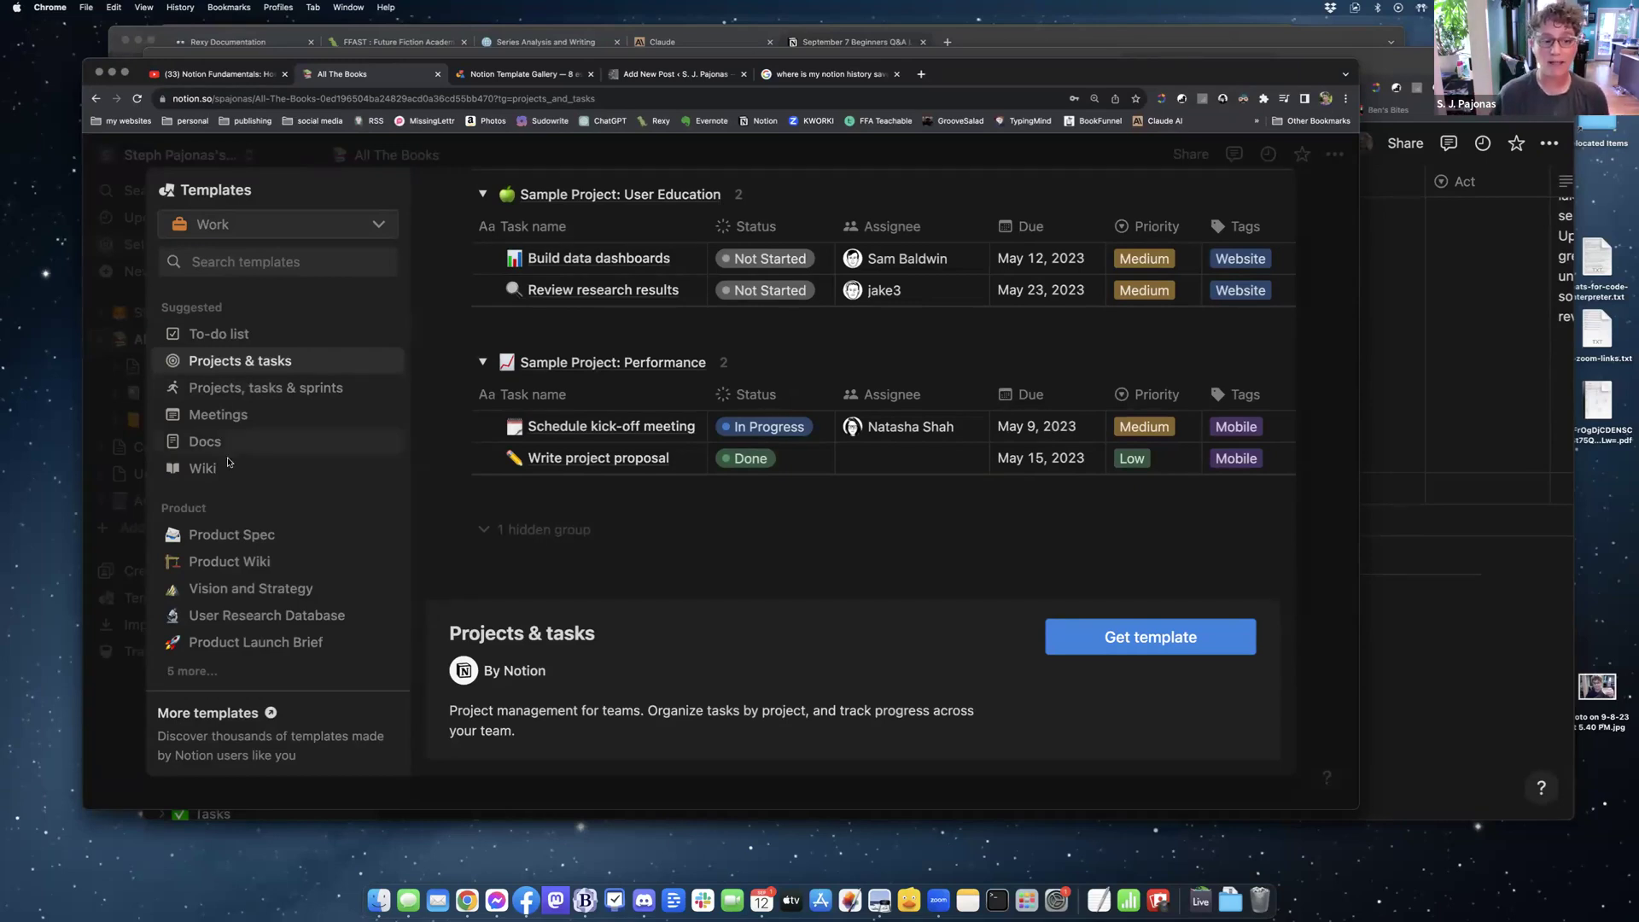
scroll(230, 461, down, 5)
click(248, 374)
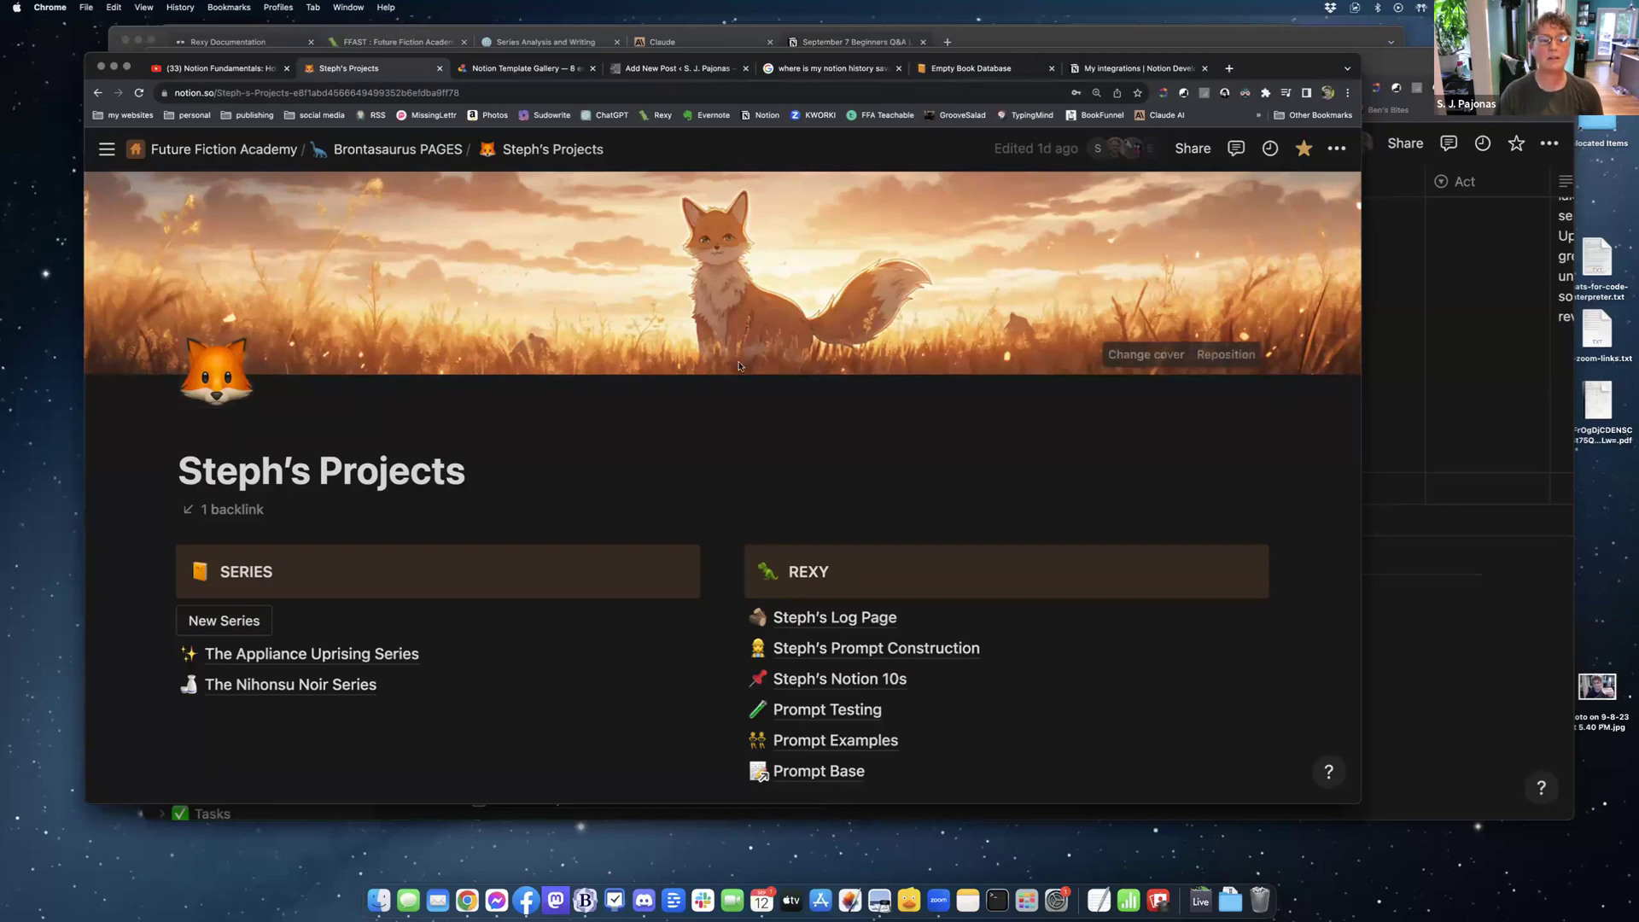
- Scroll the projects page down to its REXY, LLM TESTING and OTHER sections
scroll(705, 431, down, 5)
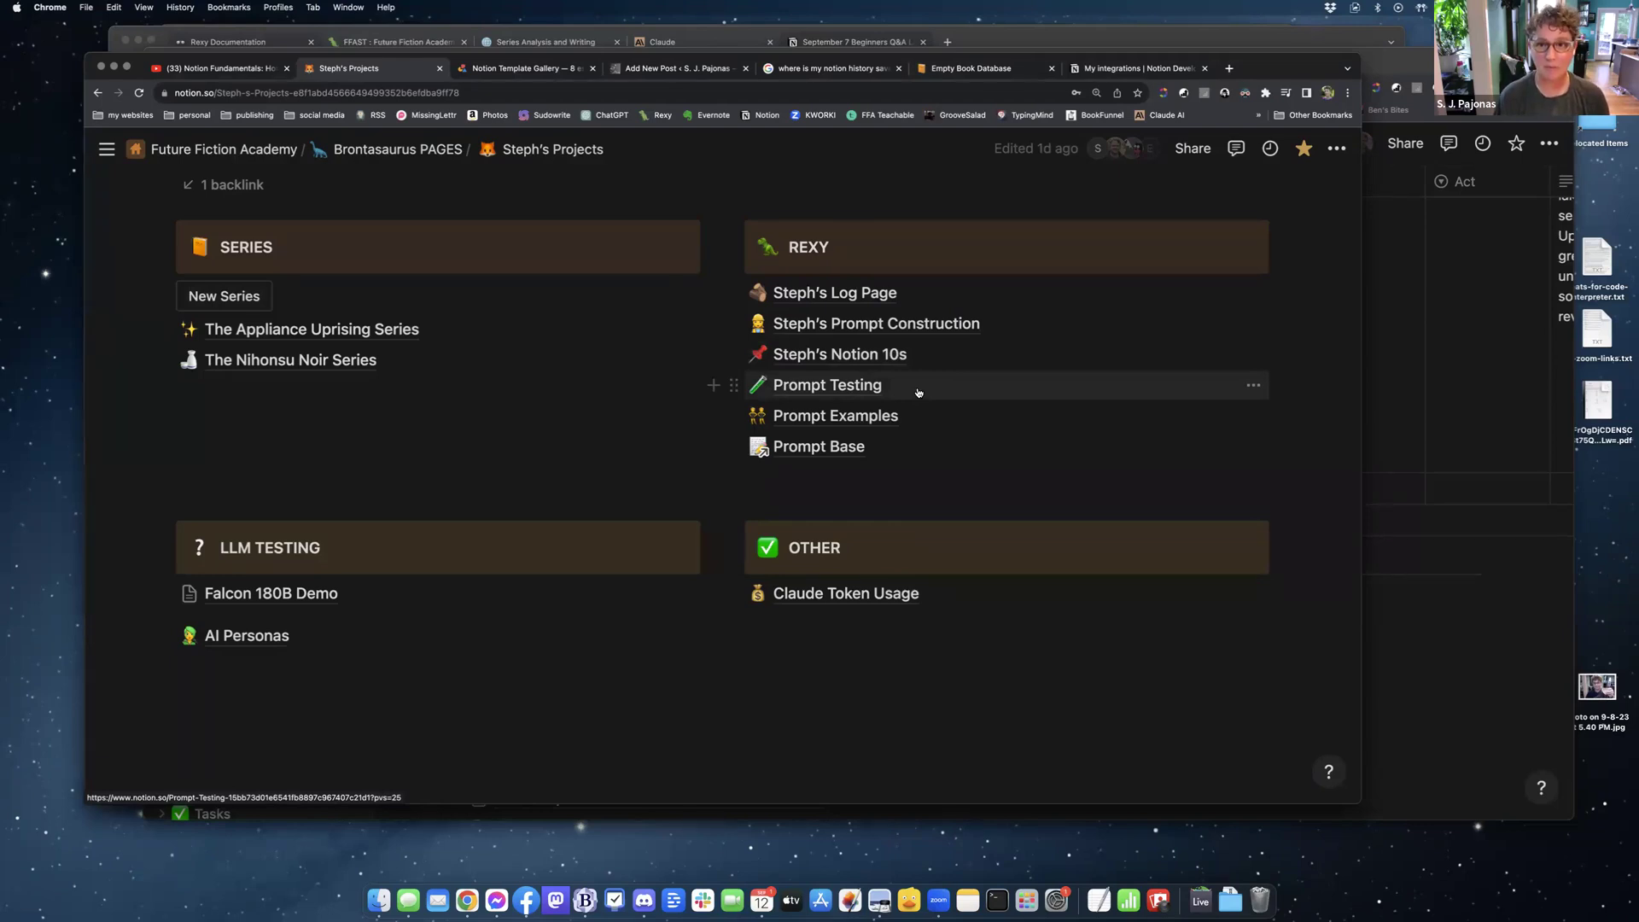
- Browse Prompt Testing, Prompt Examples and The Midjourney Prompt in Action, then return to projects
click(837, 389)
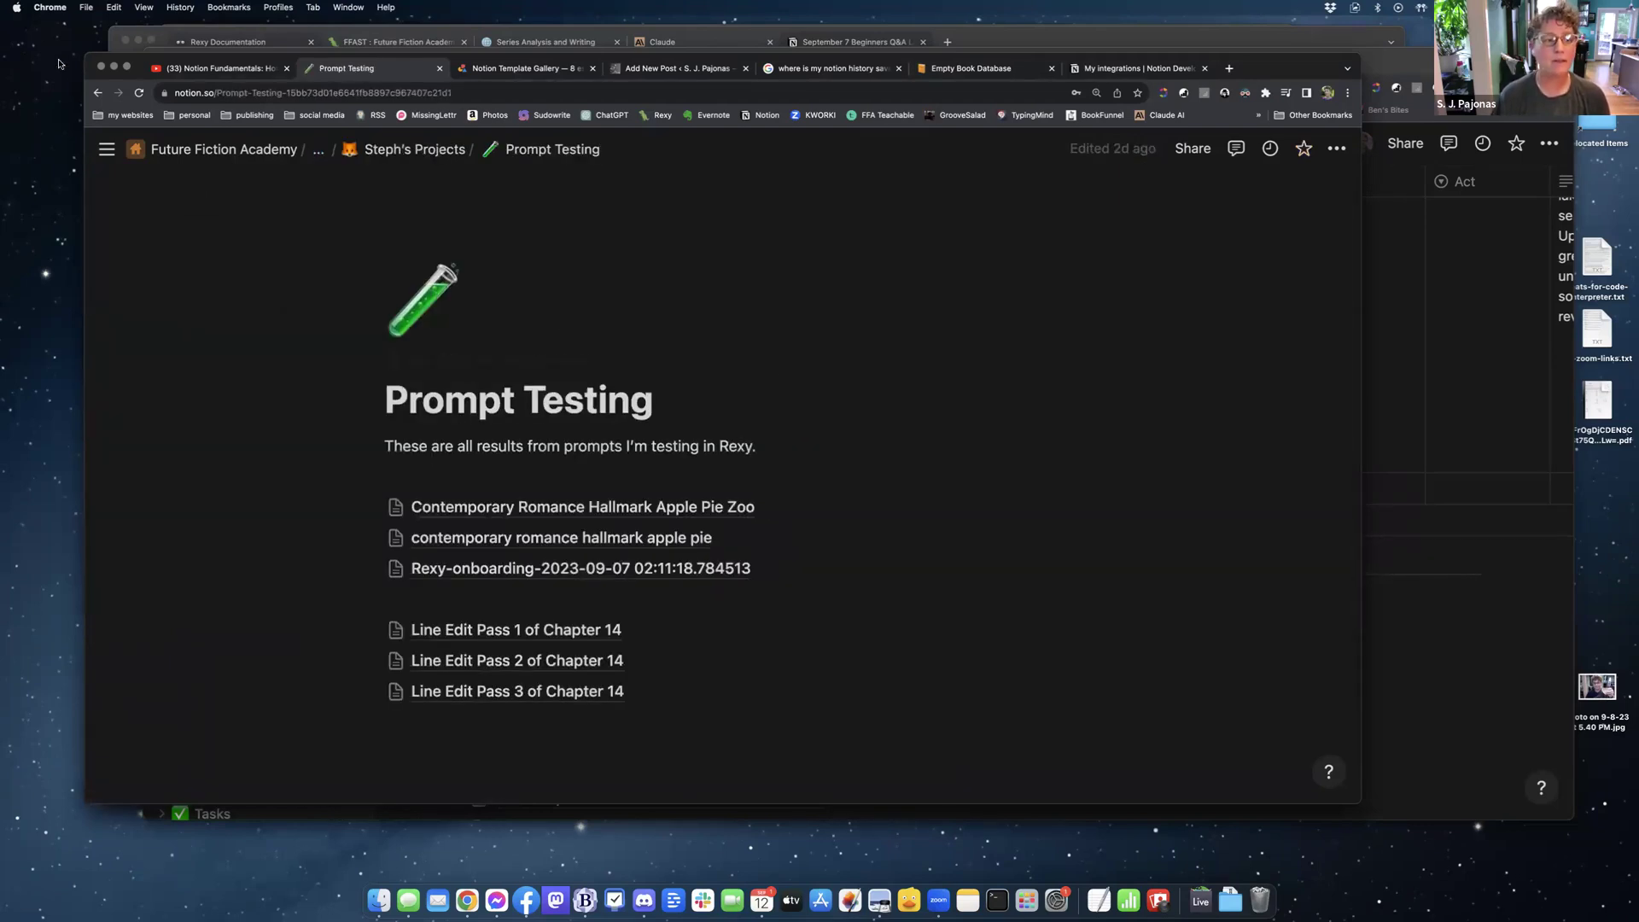
click(101, 94)
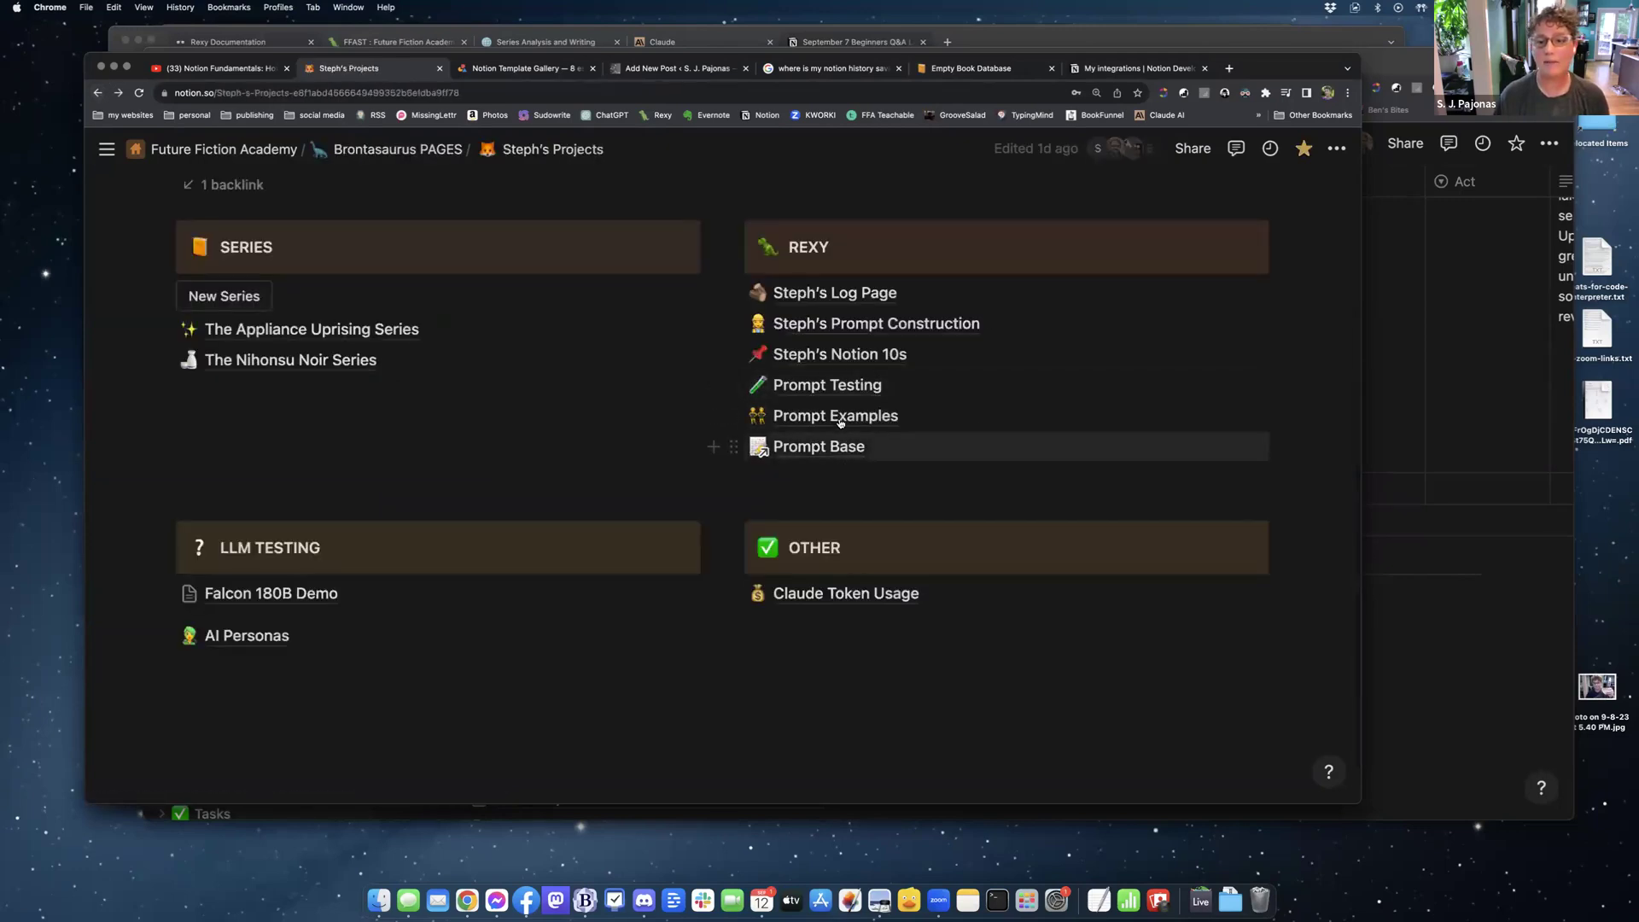
click(880, 417)
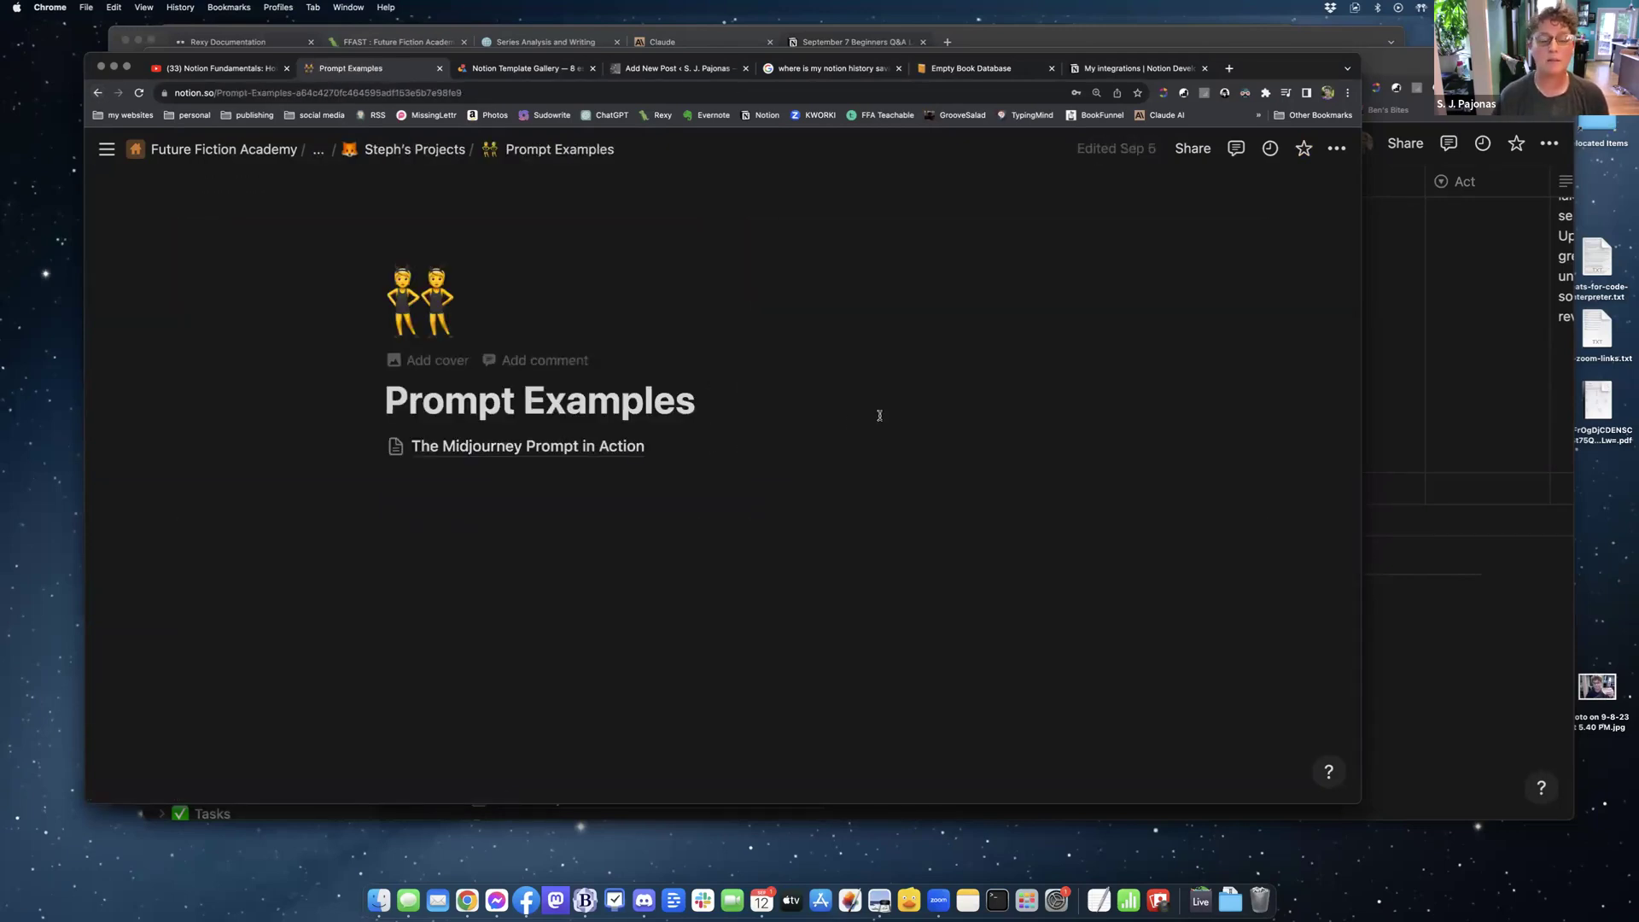
click(582, 447)
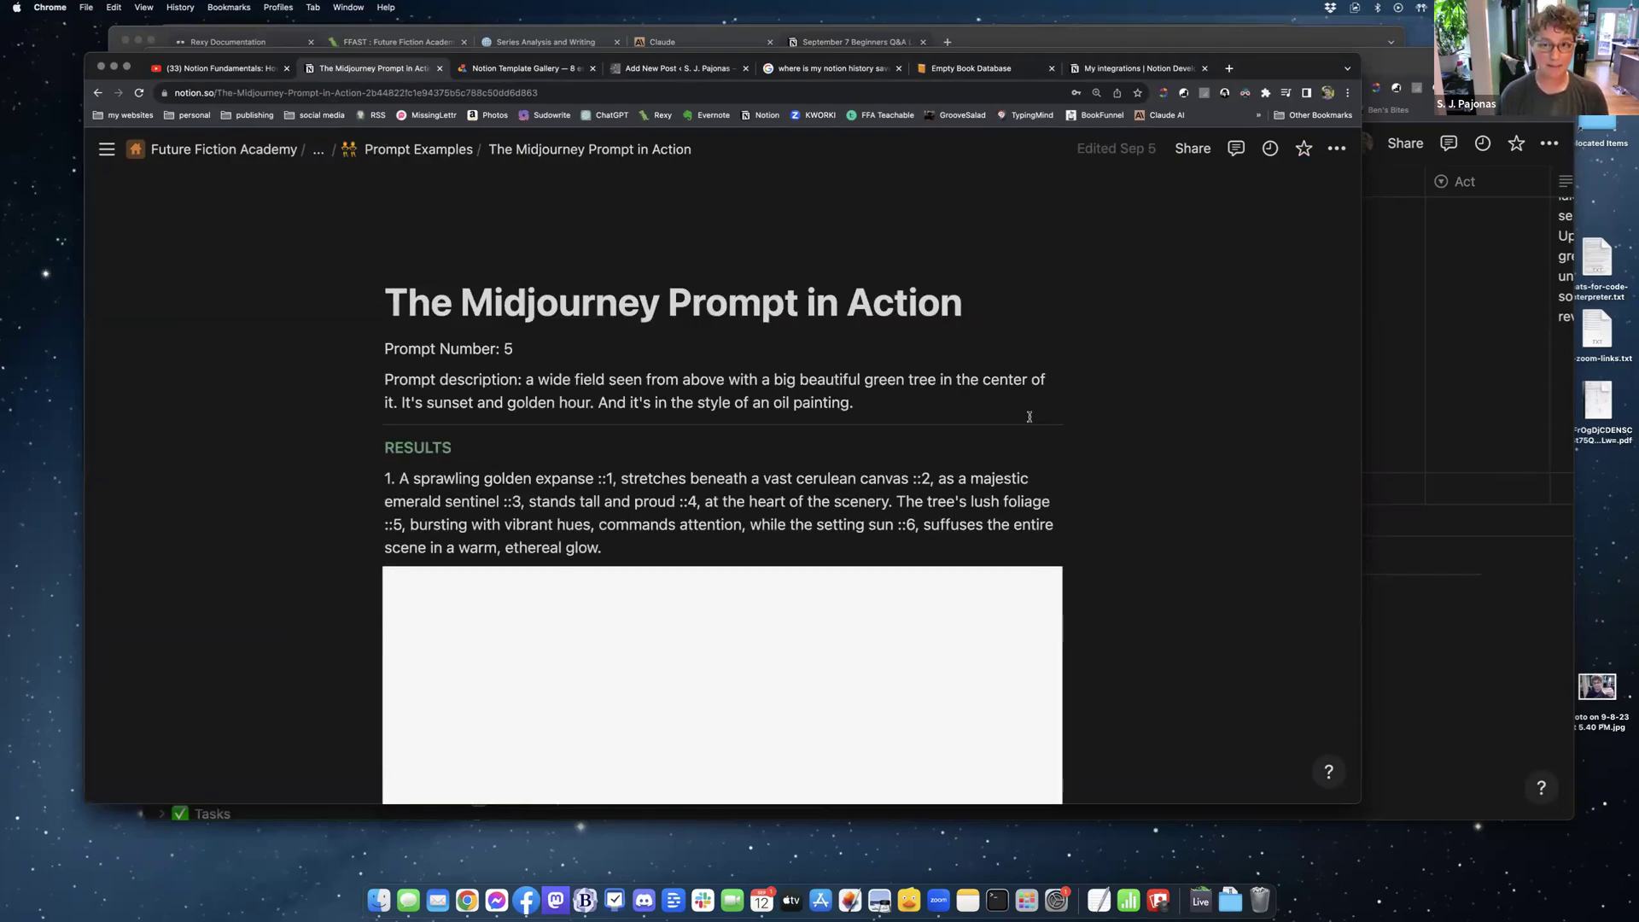
scroll(1030, 417, down, 3)
scroll(1032, 416, down, 8)
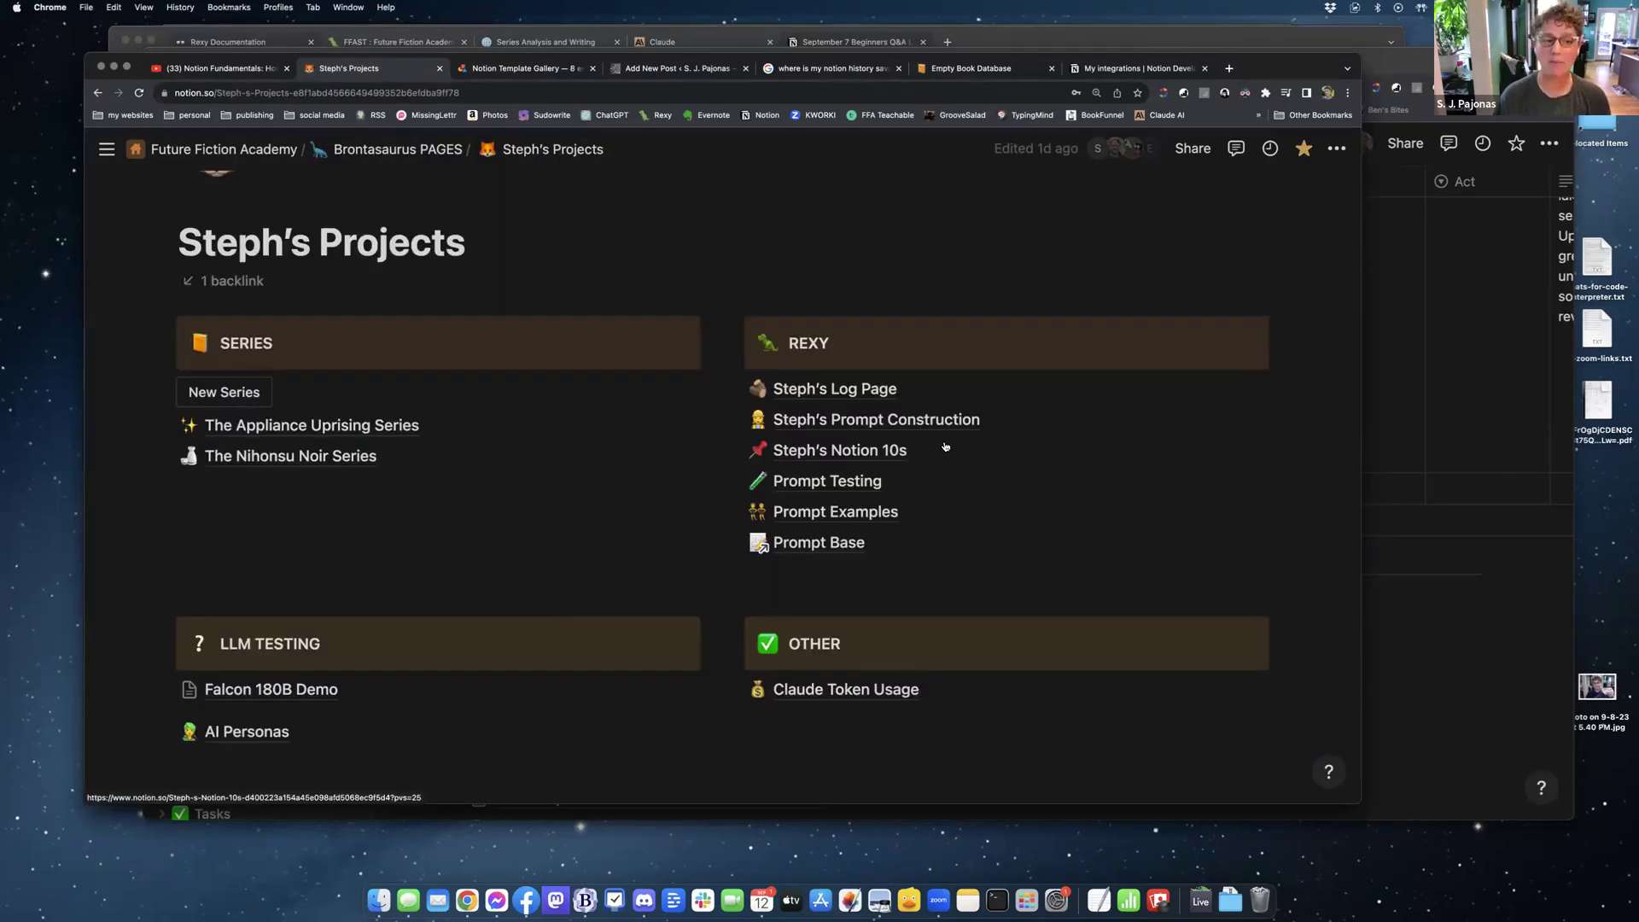
key(super+bracketleft)
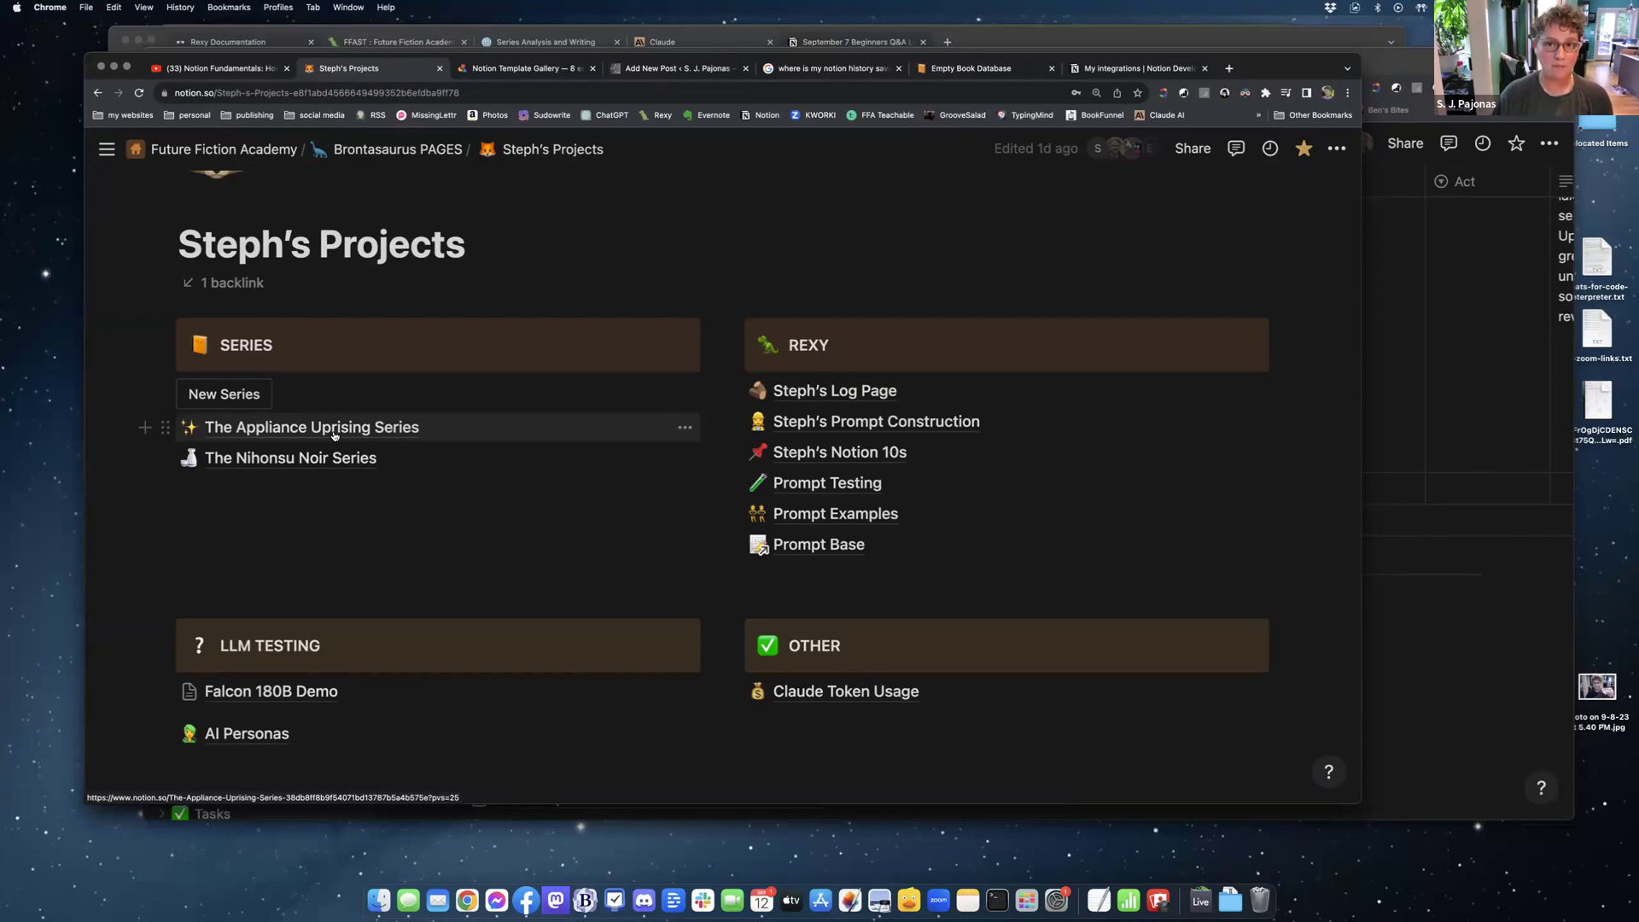
- Open The Appliance Uprising Series page from the SERIES list
click(334, 433)
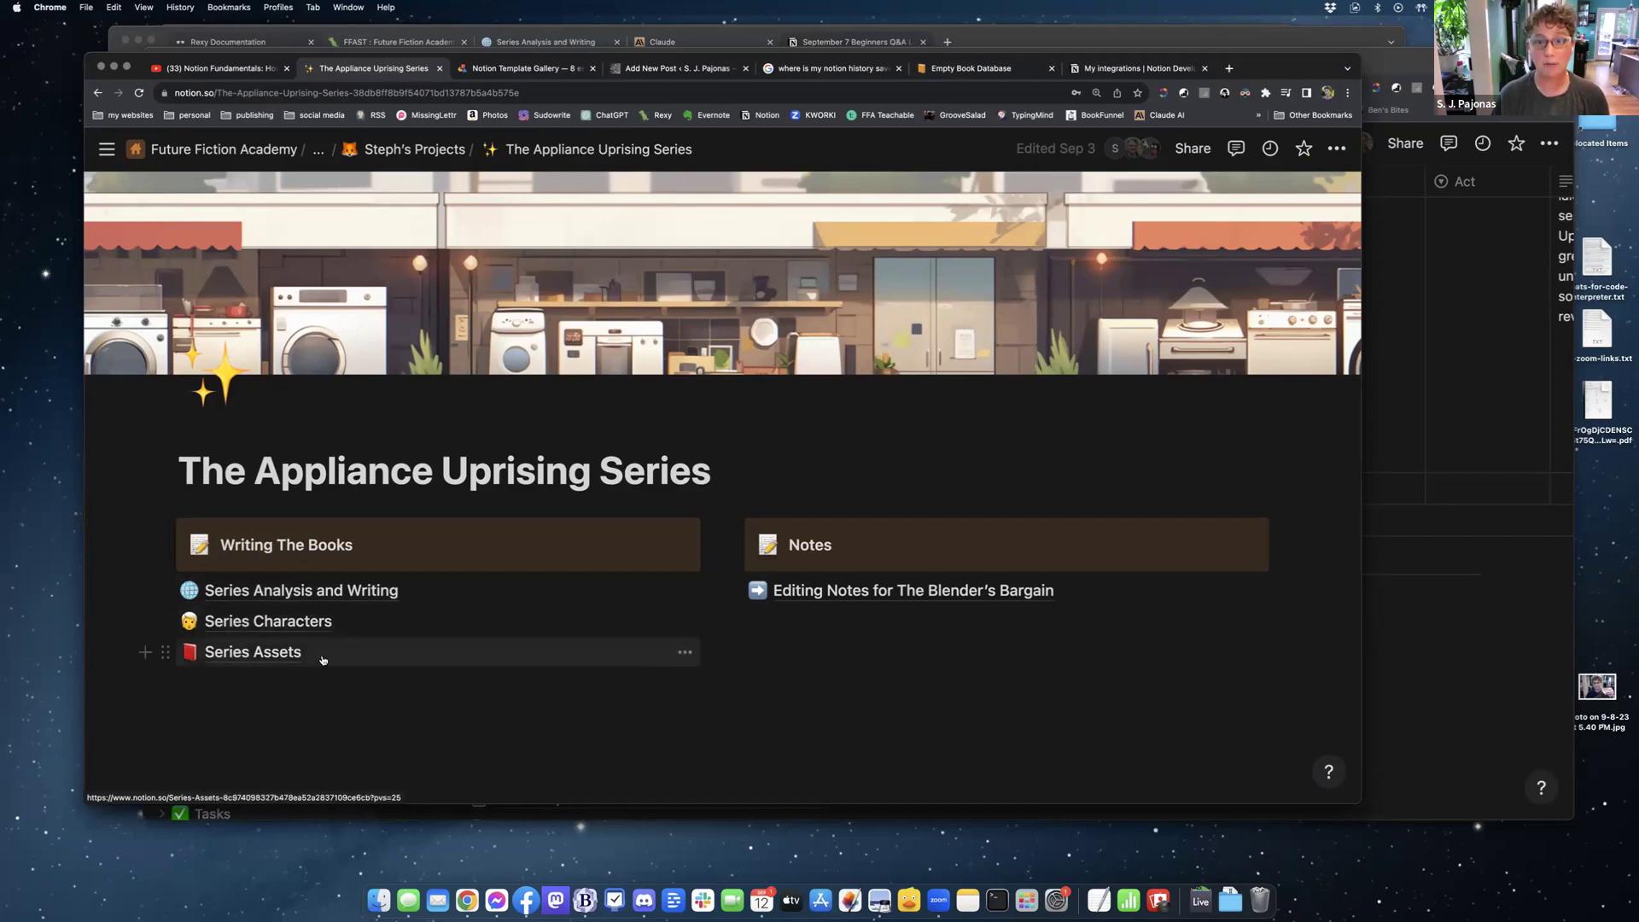
- Open Series Analysis and Writing, check the Book 2 view, then return to the first book's chapters
click(377, 604)
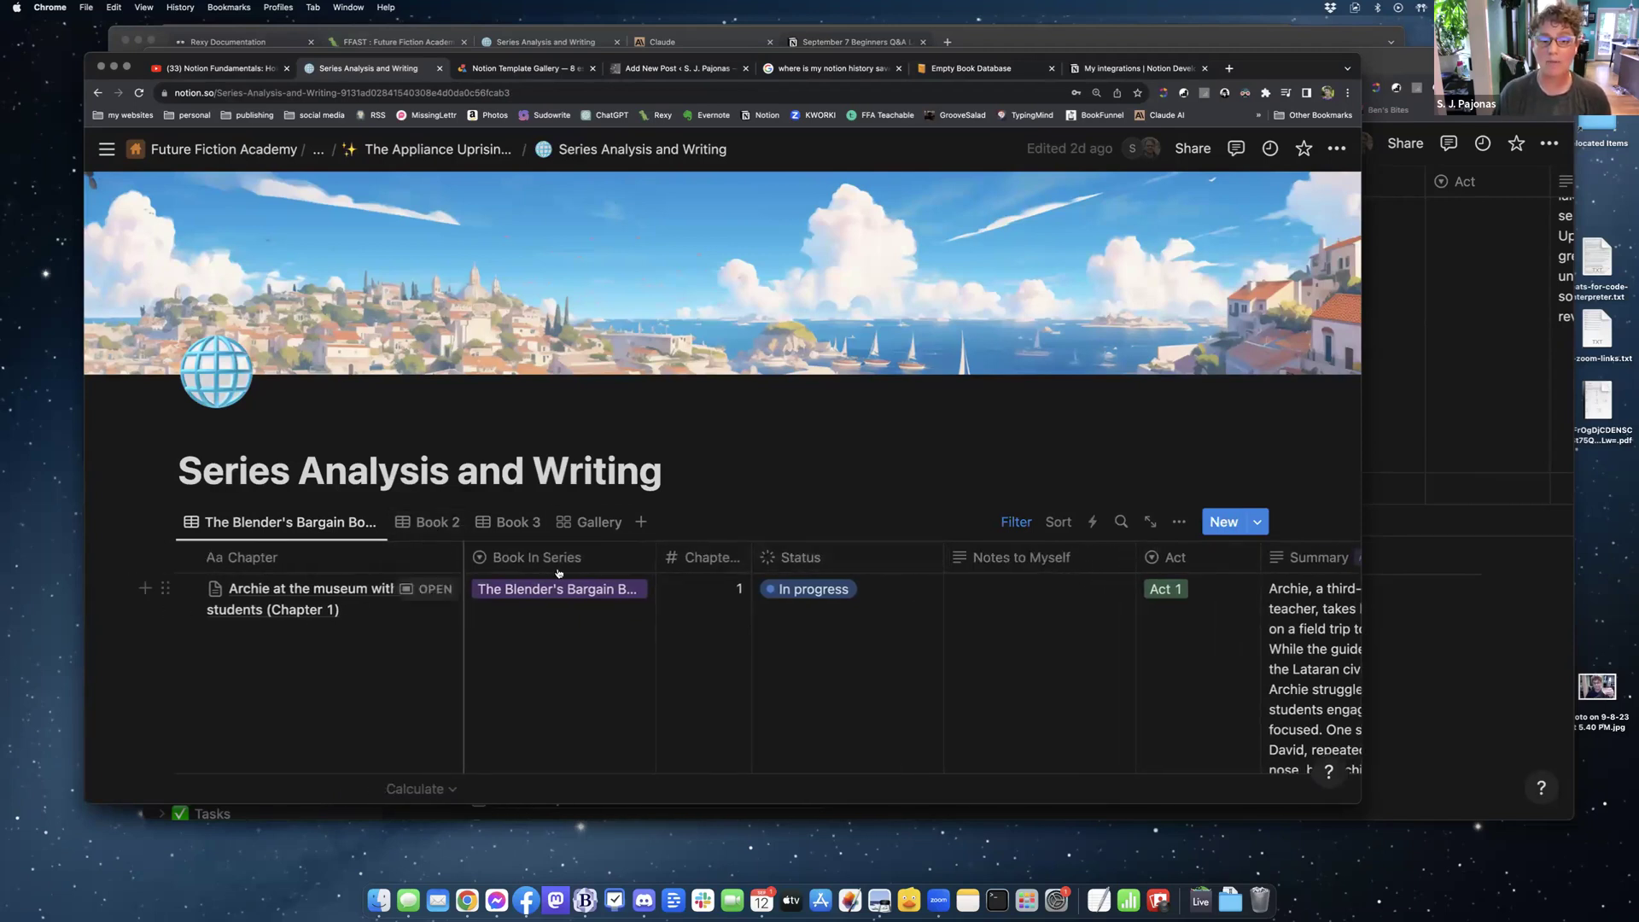
click(438, 523)
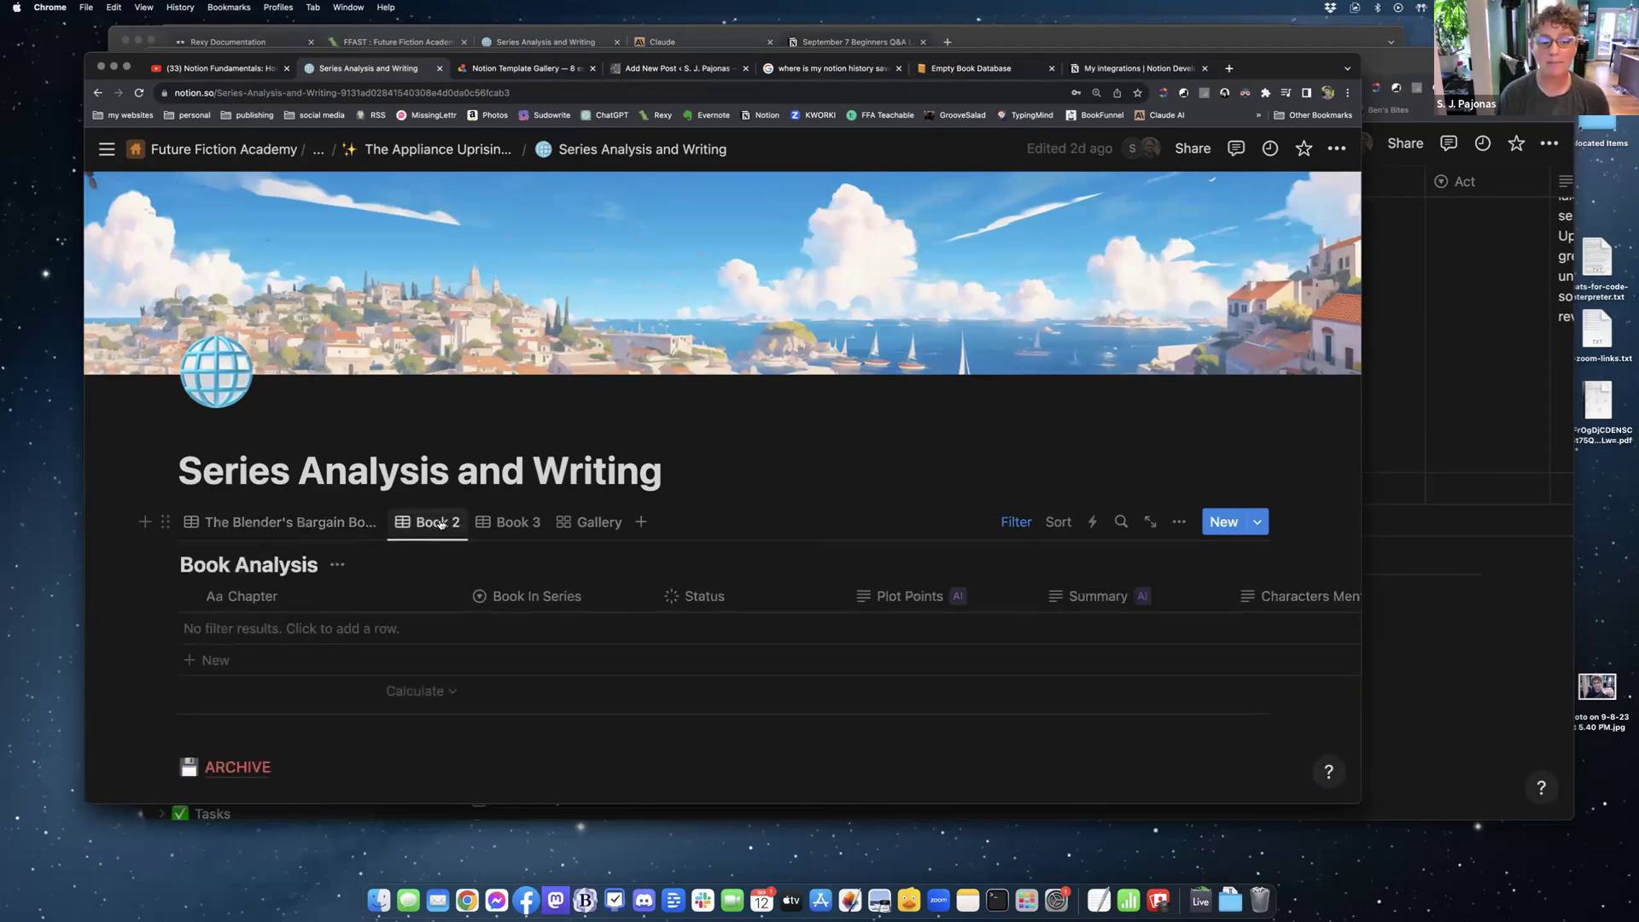
click(350, 523)
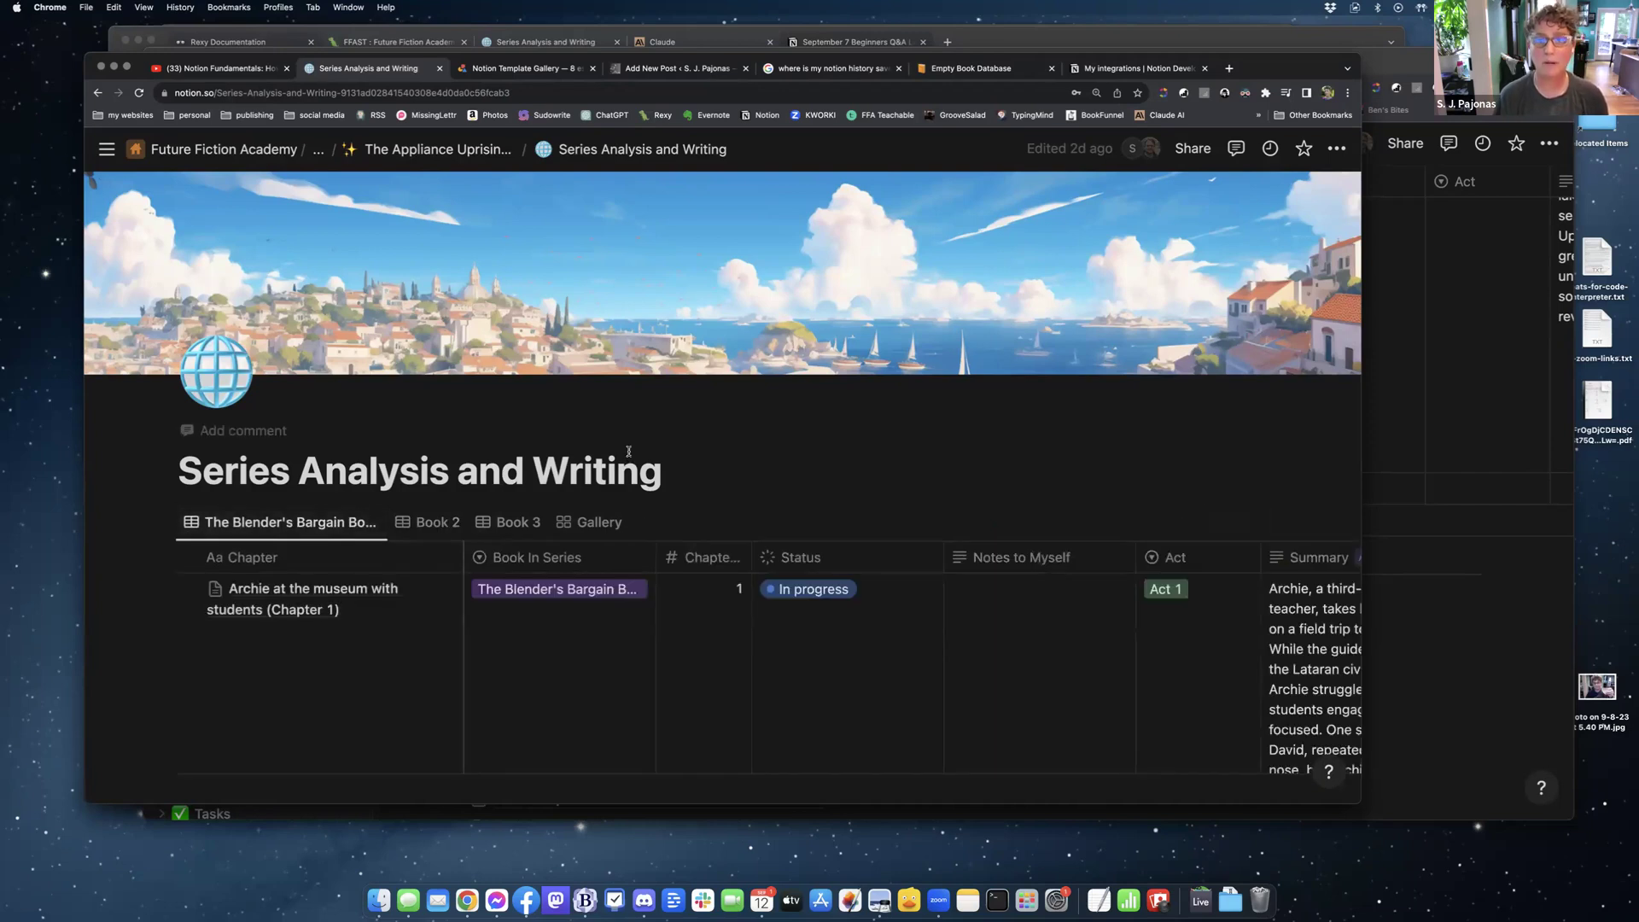
scroll(829, 398, down, 5)
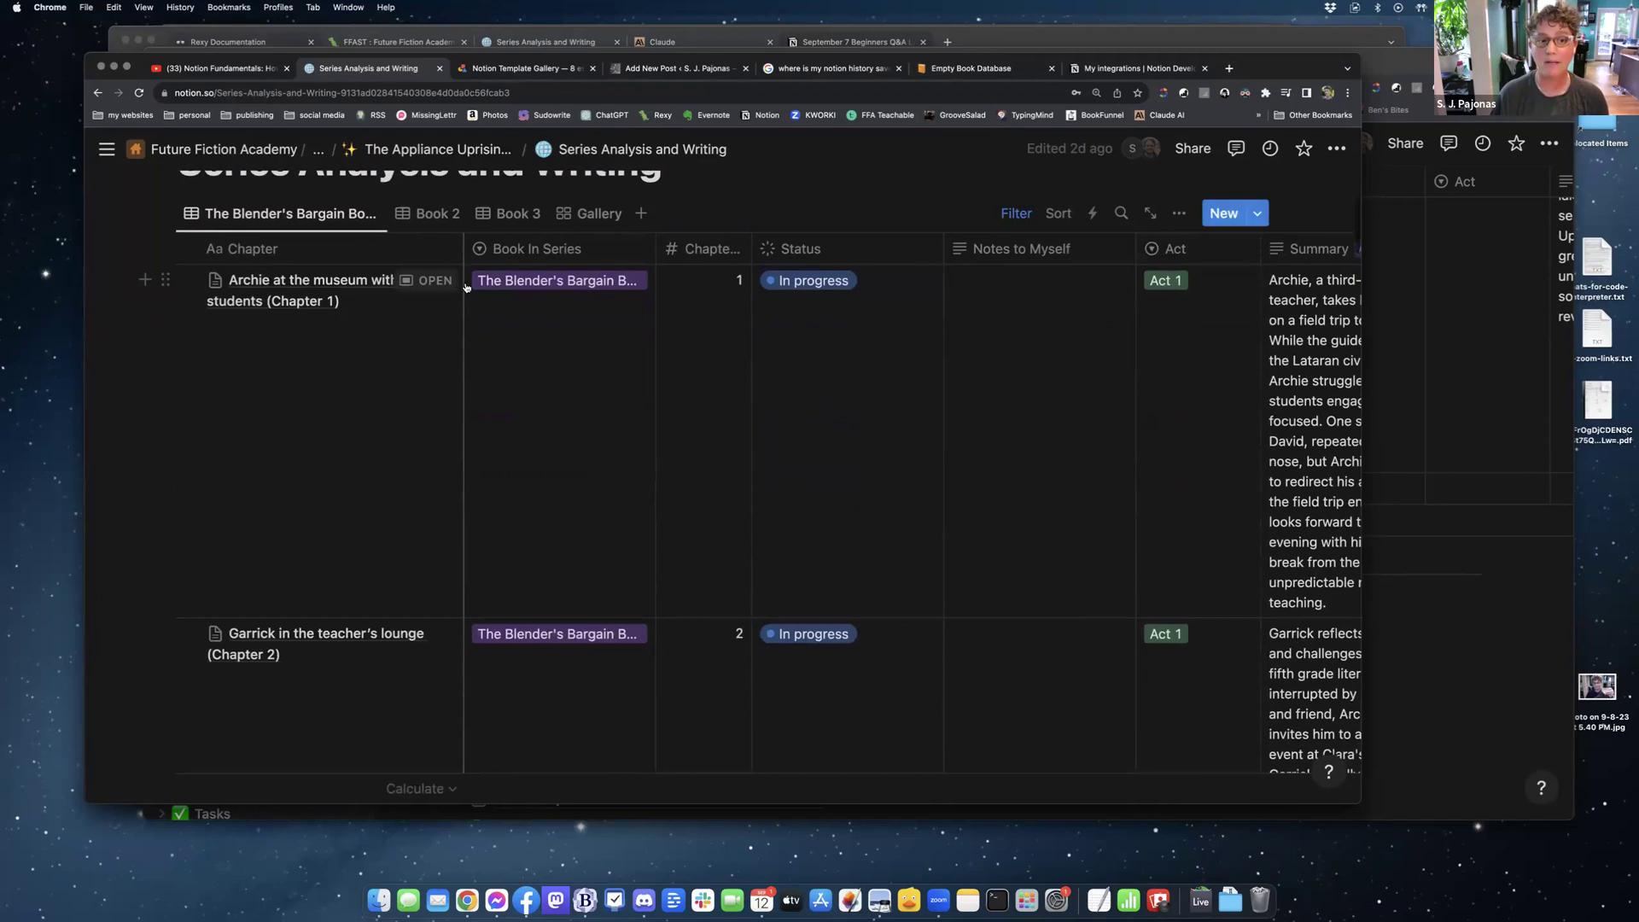
click(438, 280)
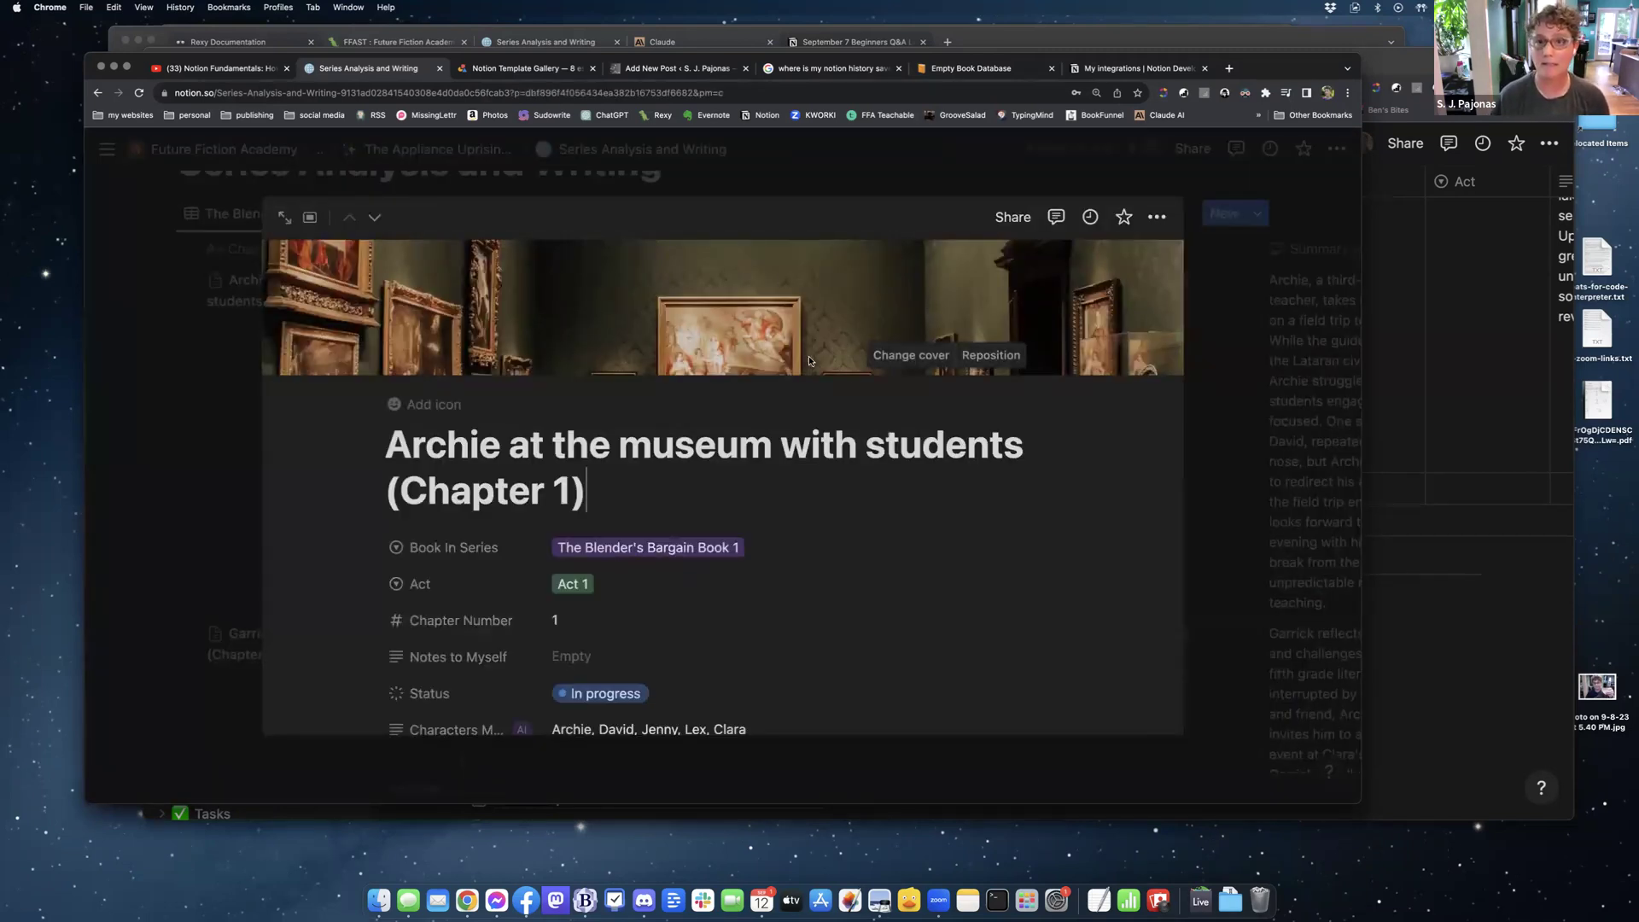
scroll(858, 358, down, 3)
scroll(851, 376, down, 2)
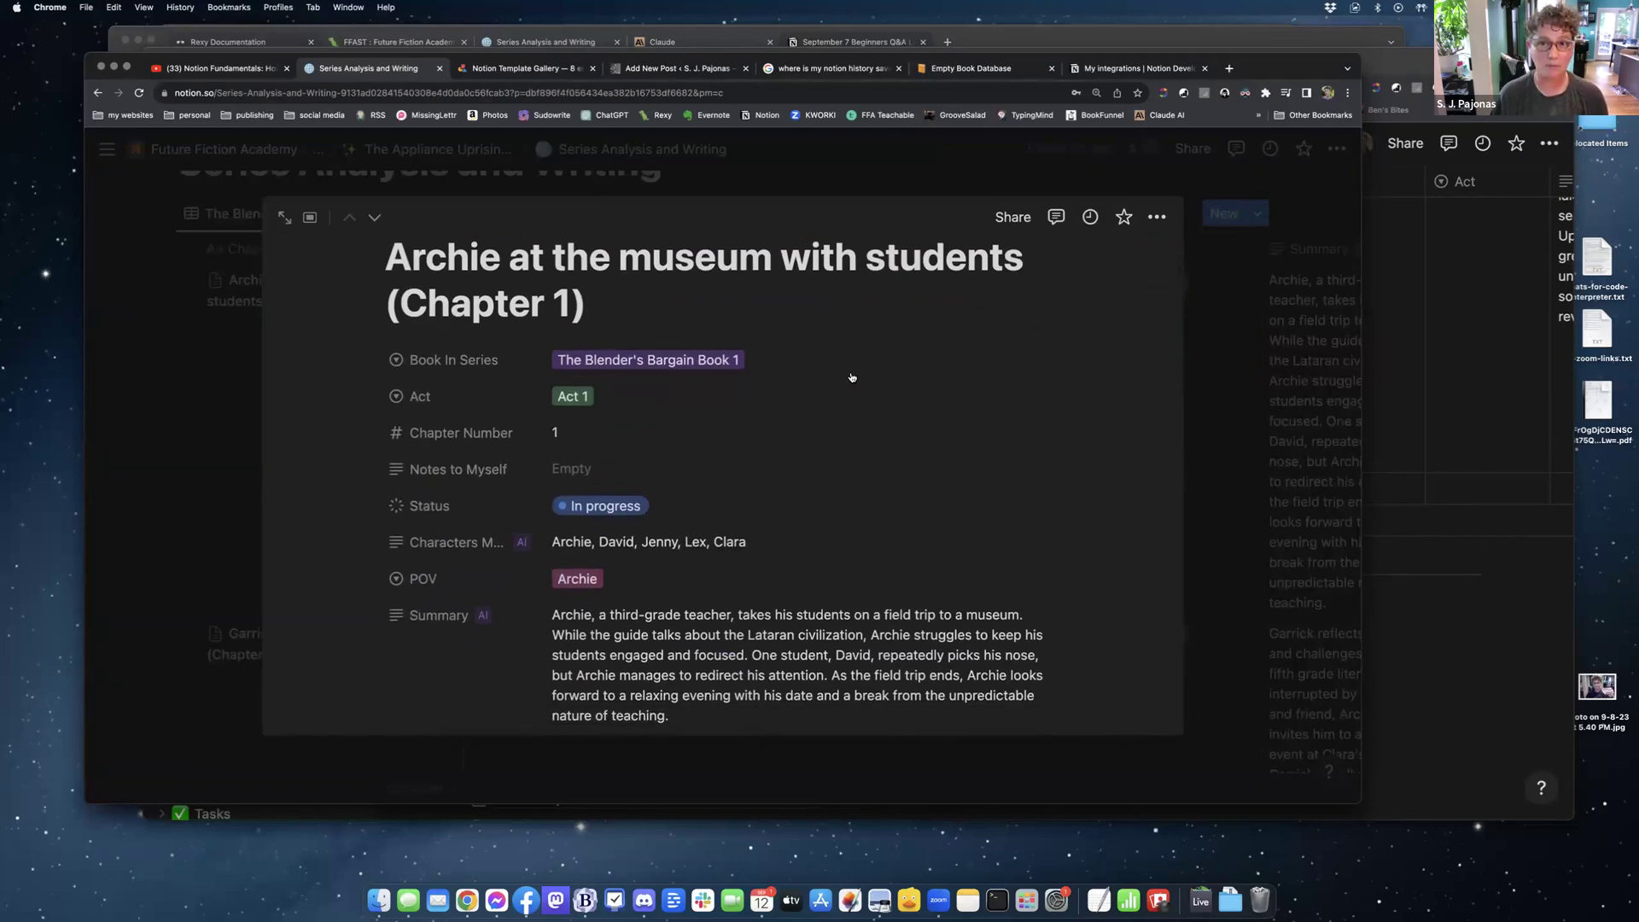
scroll(851, 377, down, 2)
scroll(851, 377, down, 1)
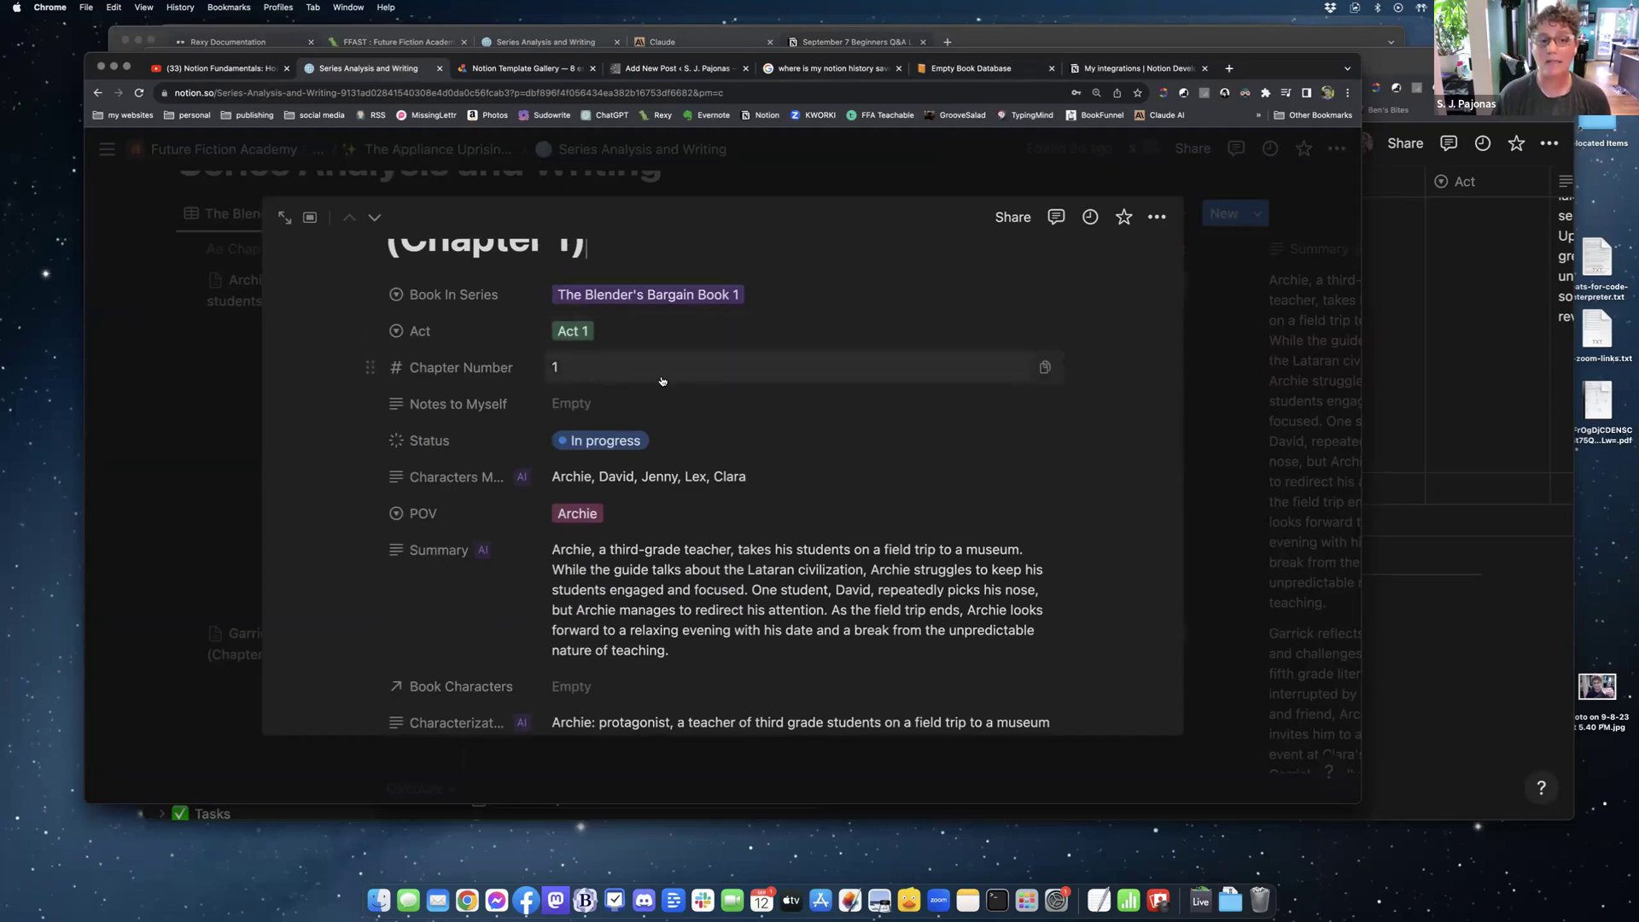
scroll(708, 386, down, 3)
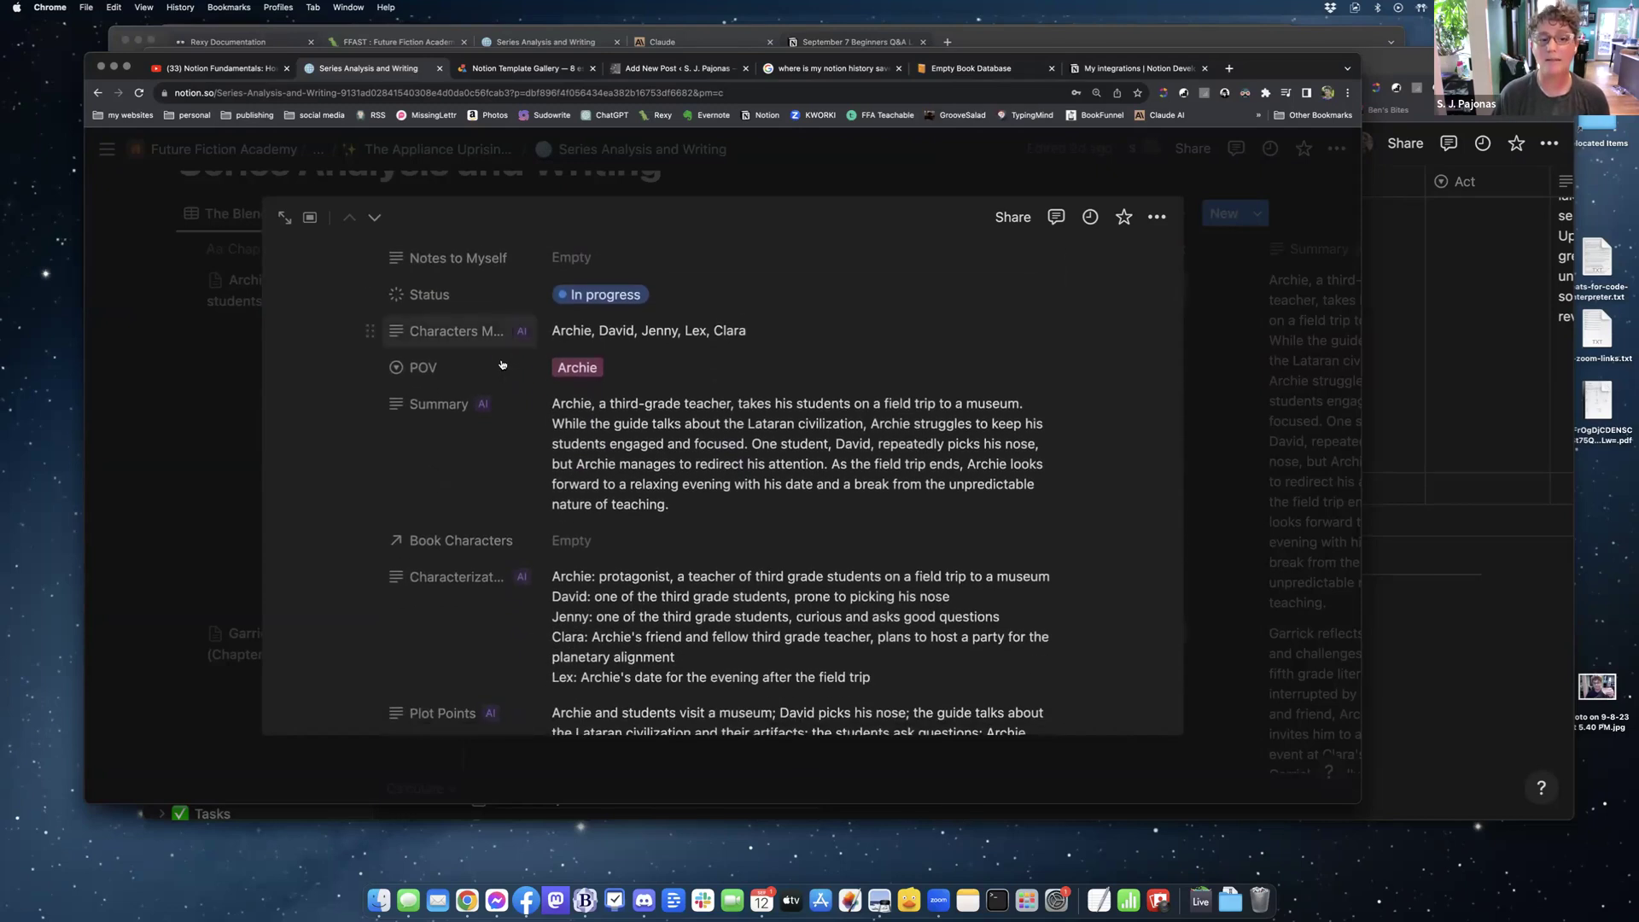
scroll(488, 574, down, 3)
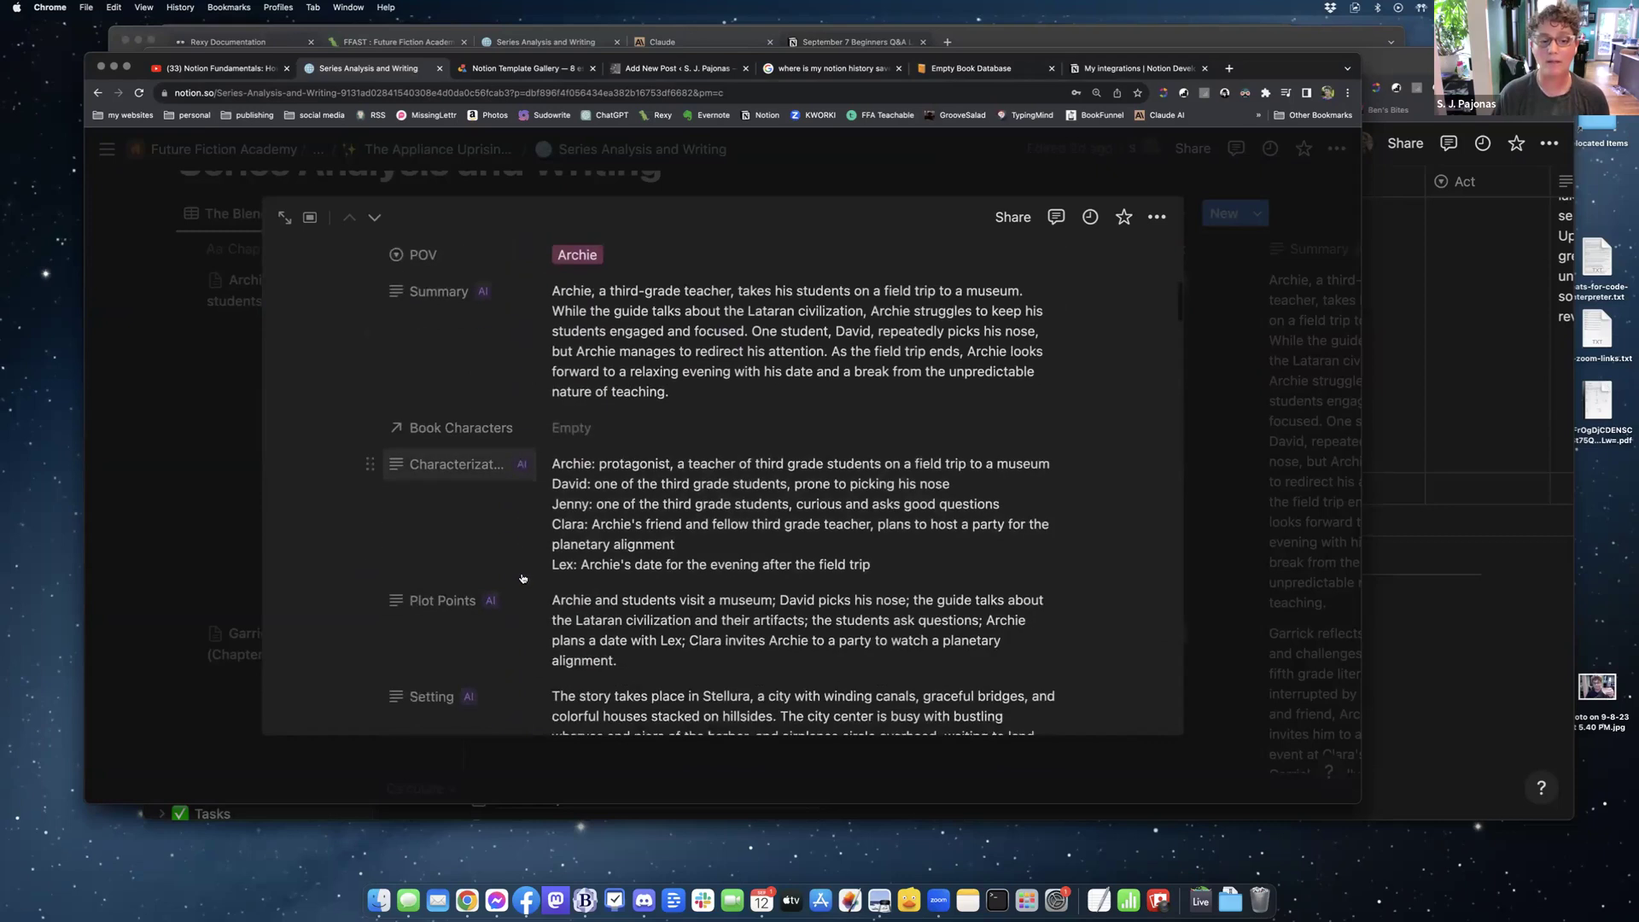
scroll(692, 601, down, 5)
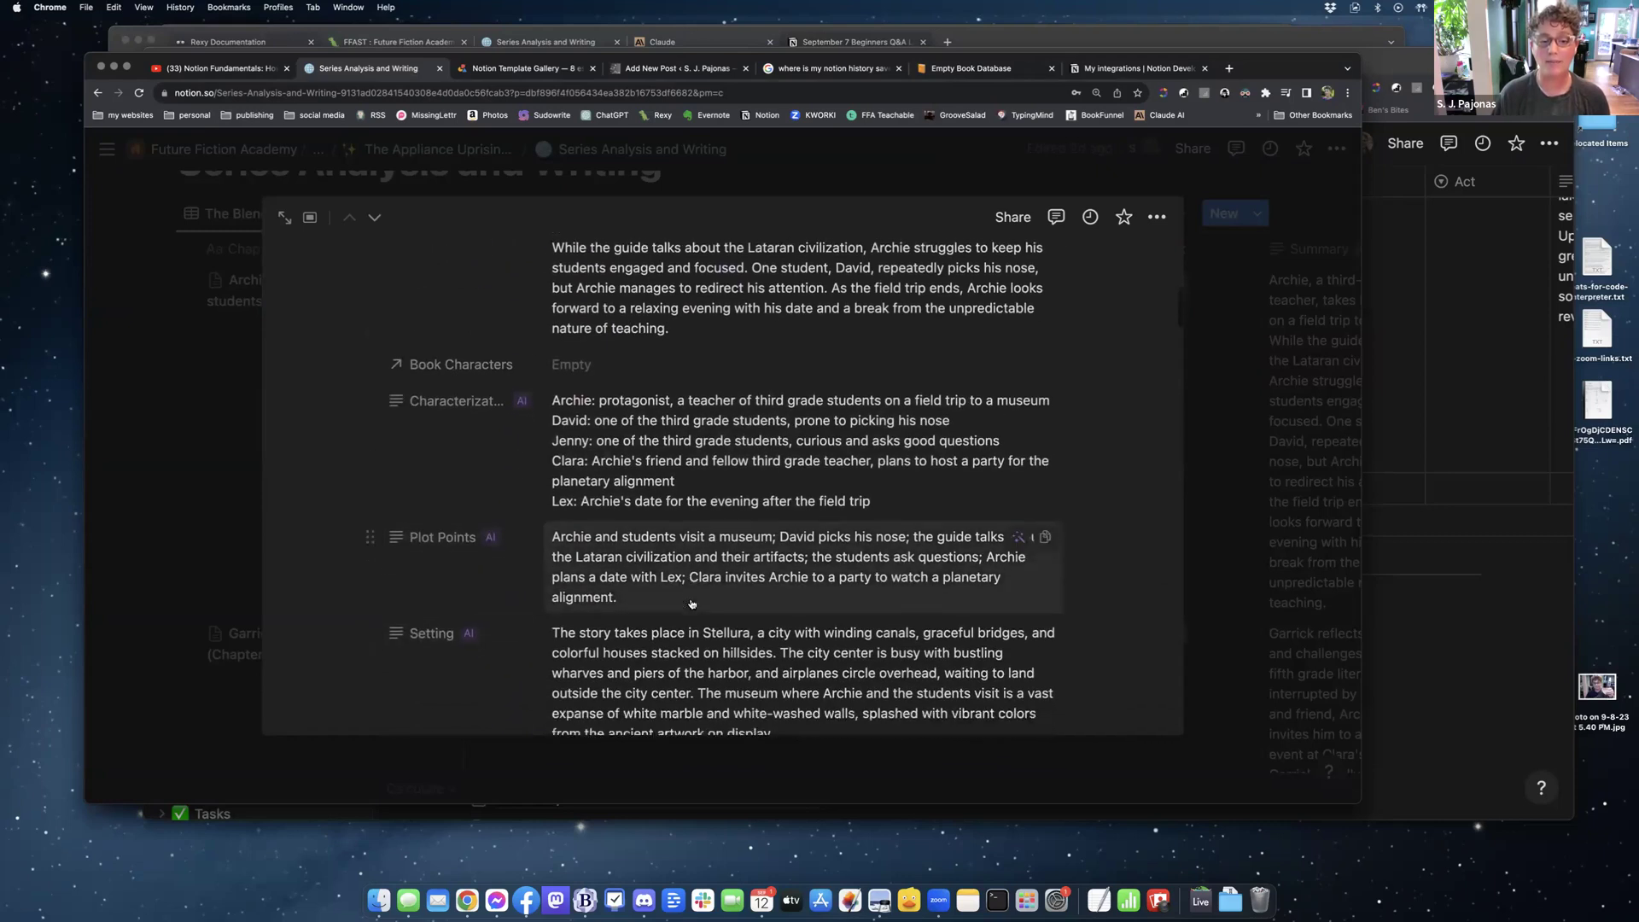
scroll(691, 601, down, 2)
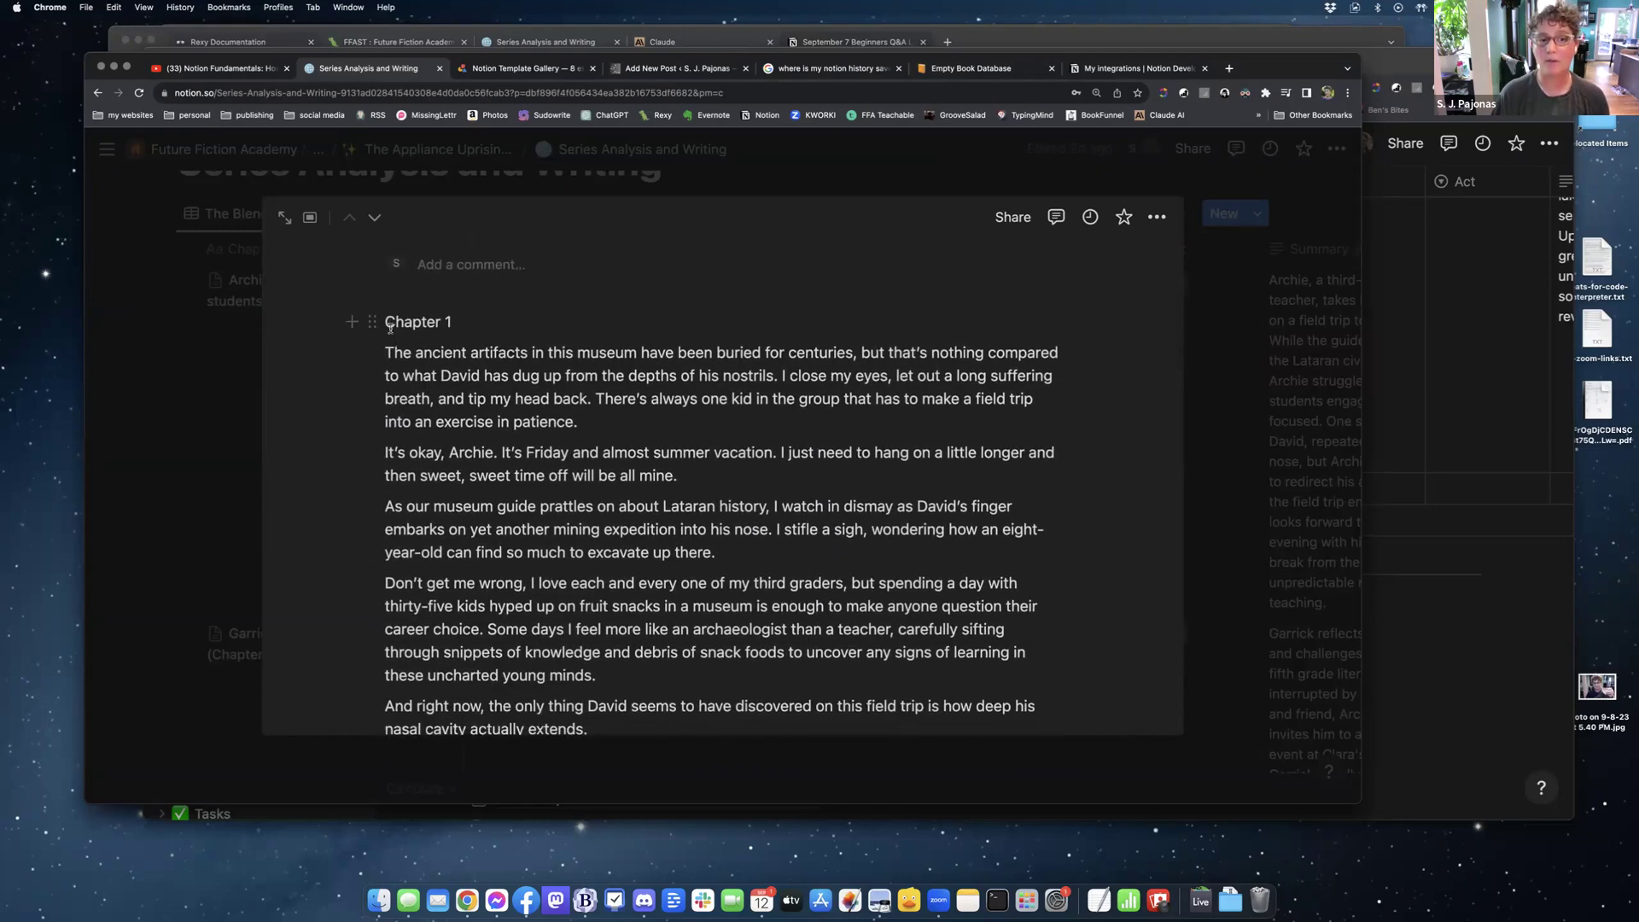
scroll(723, 681, down, 12)
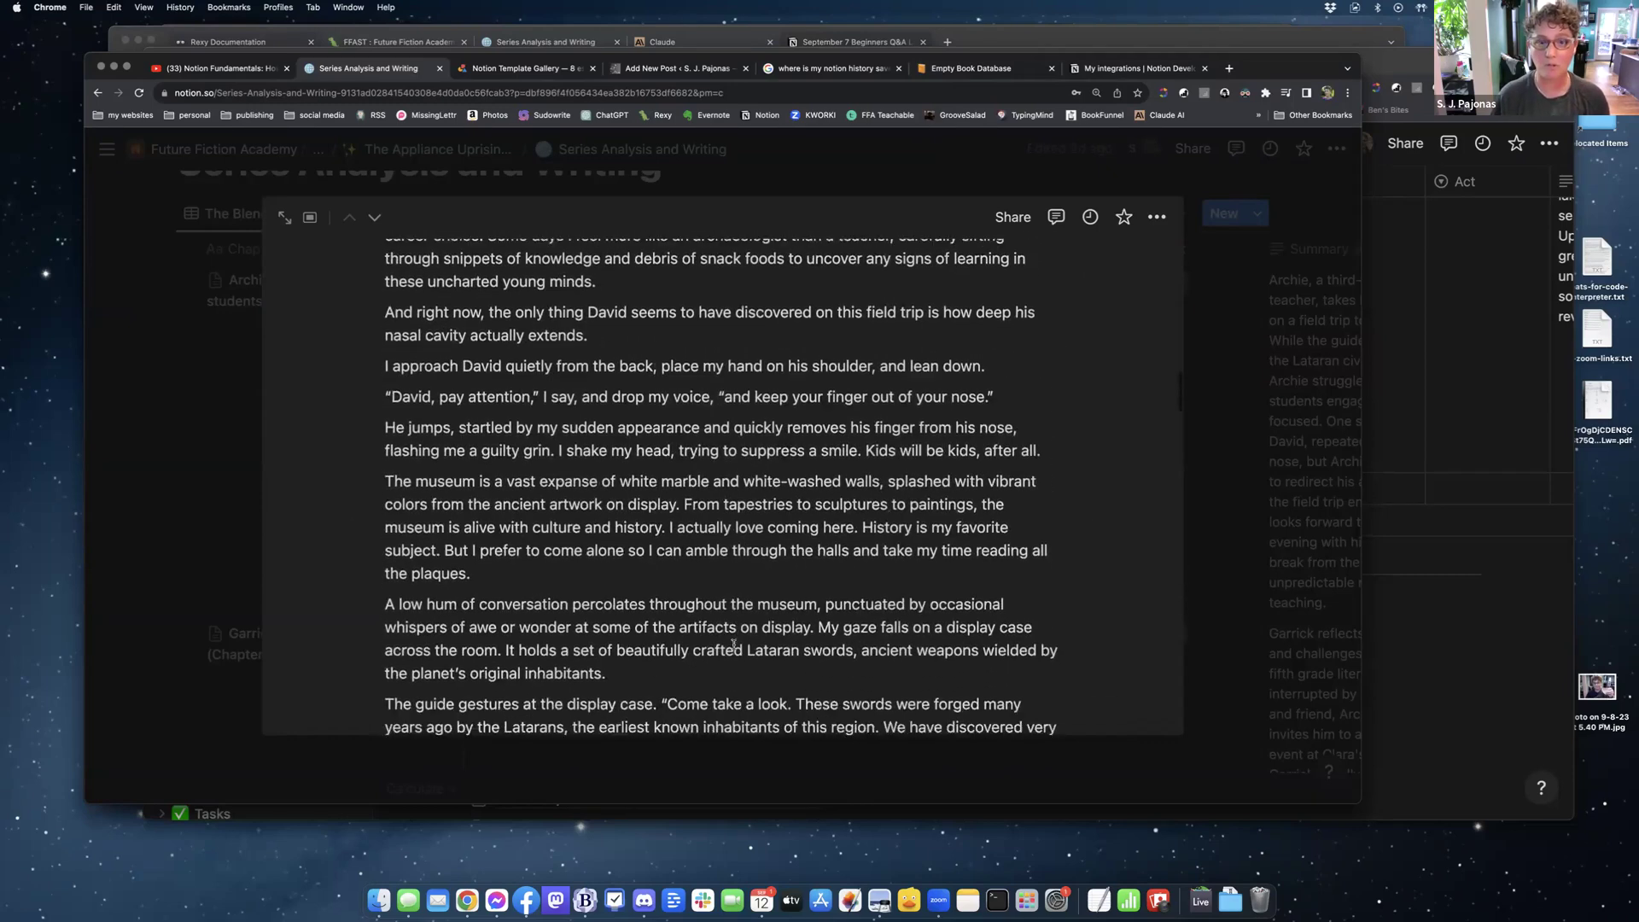
scroll(733, 645, down, 20)
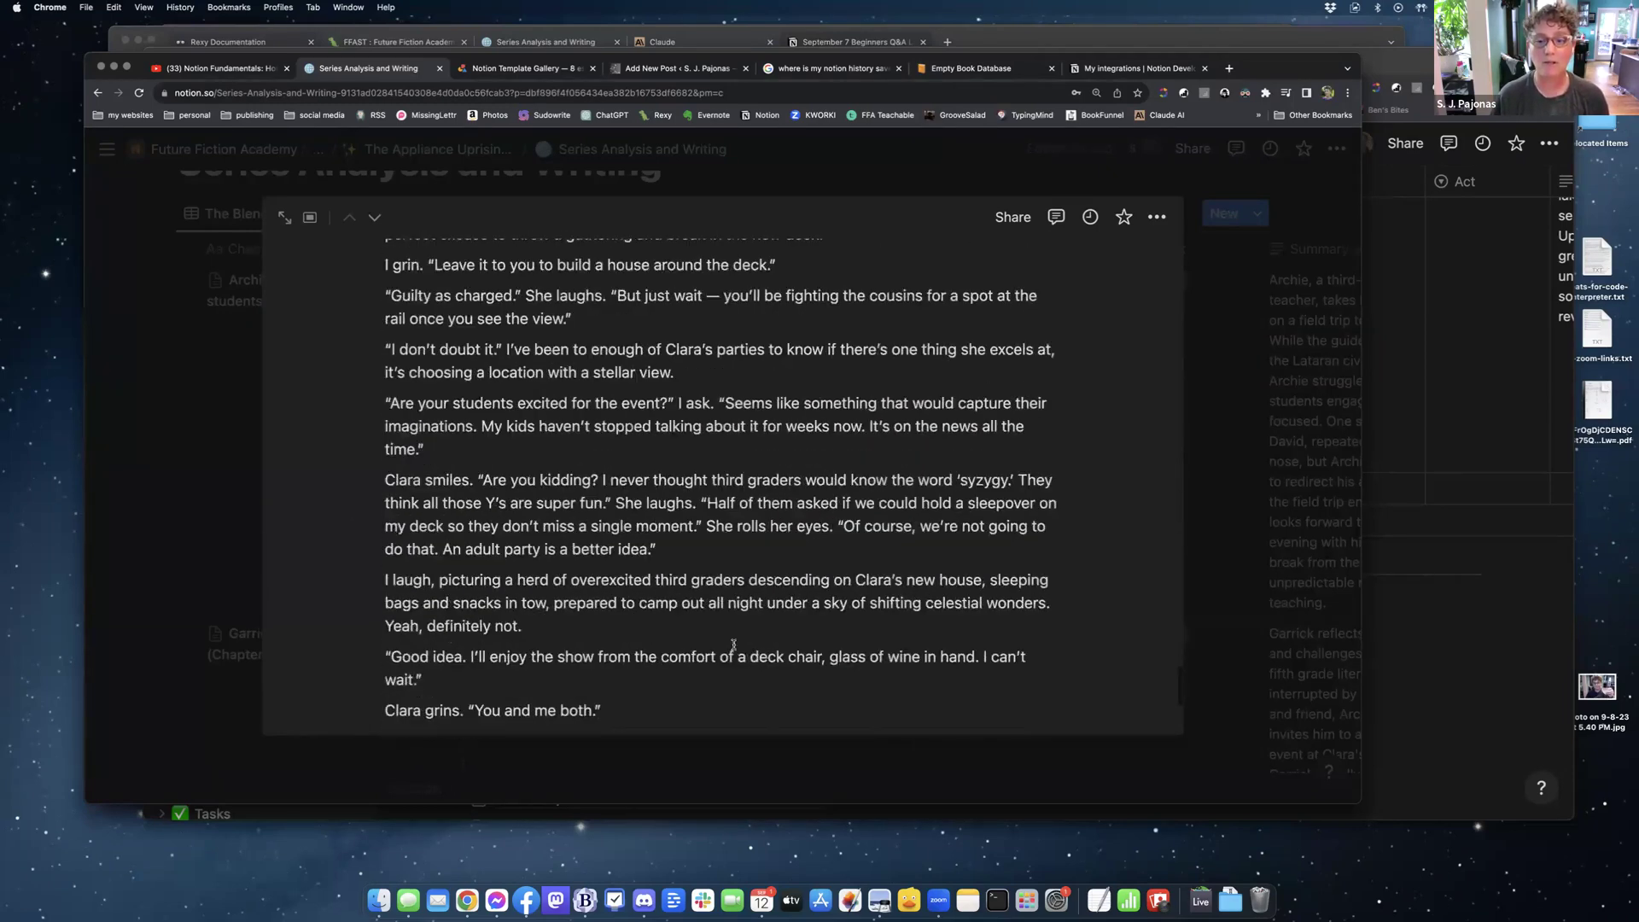
scroll(734, 645, up, 20)
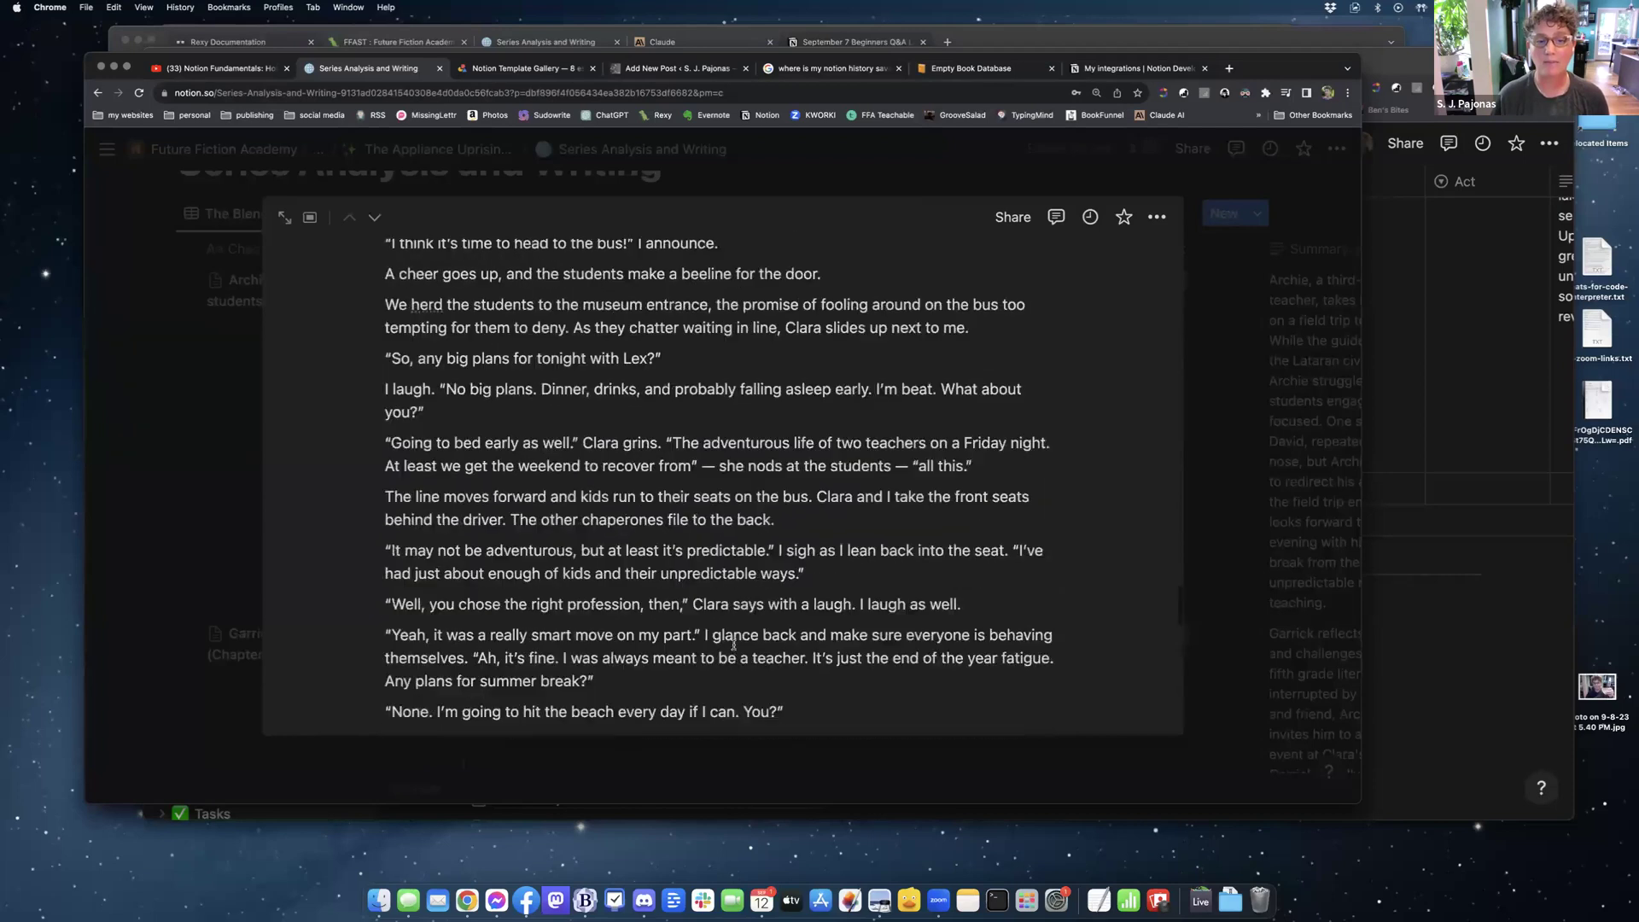
scroll(733, 643, up, 20)
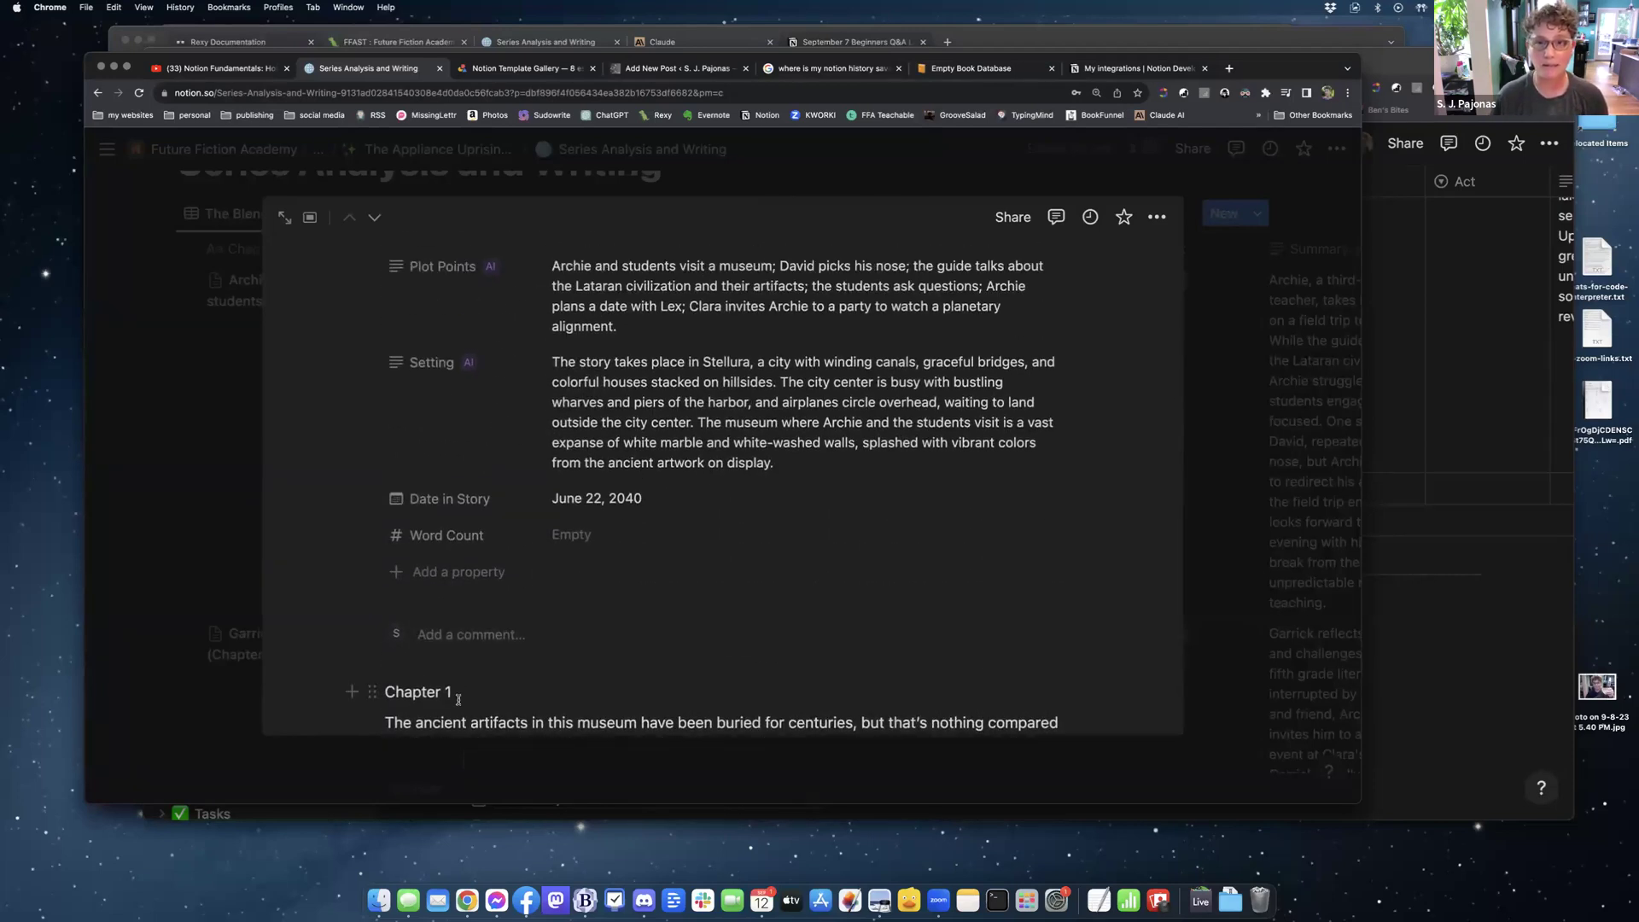
scroll(458, 692, down, 2)
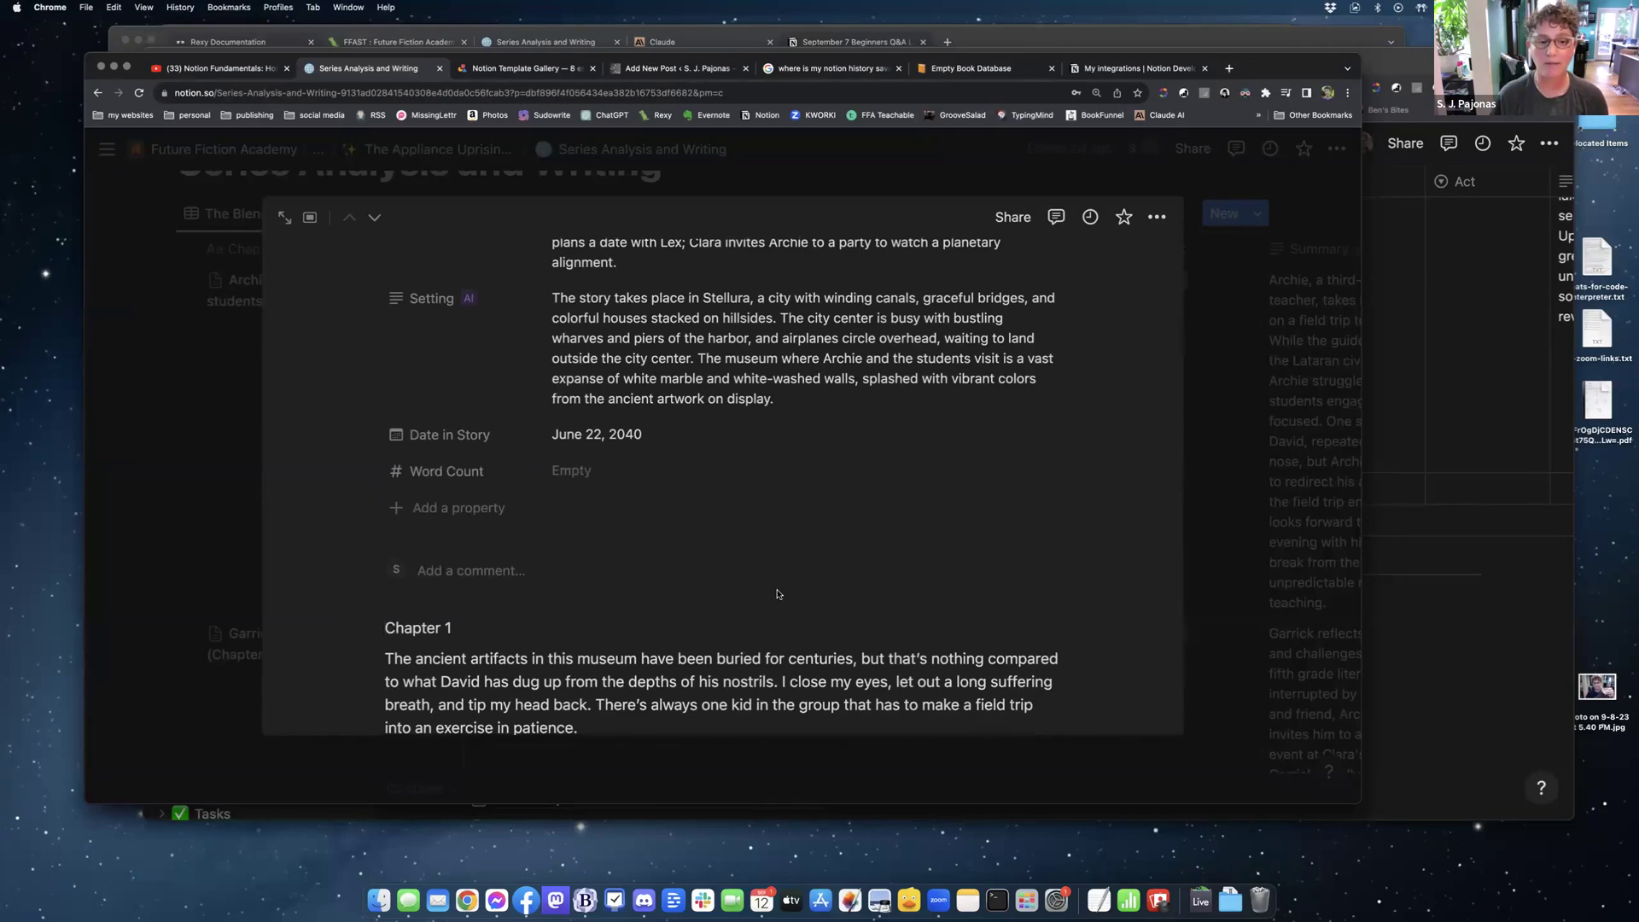
scroll(777, 594, up, 15)
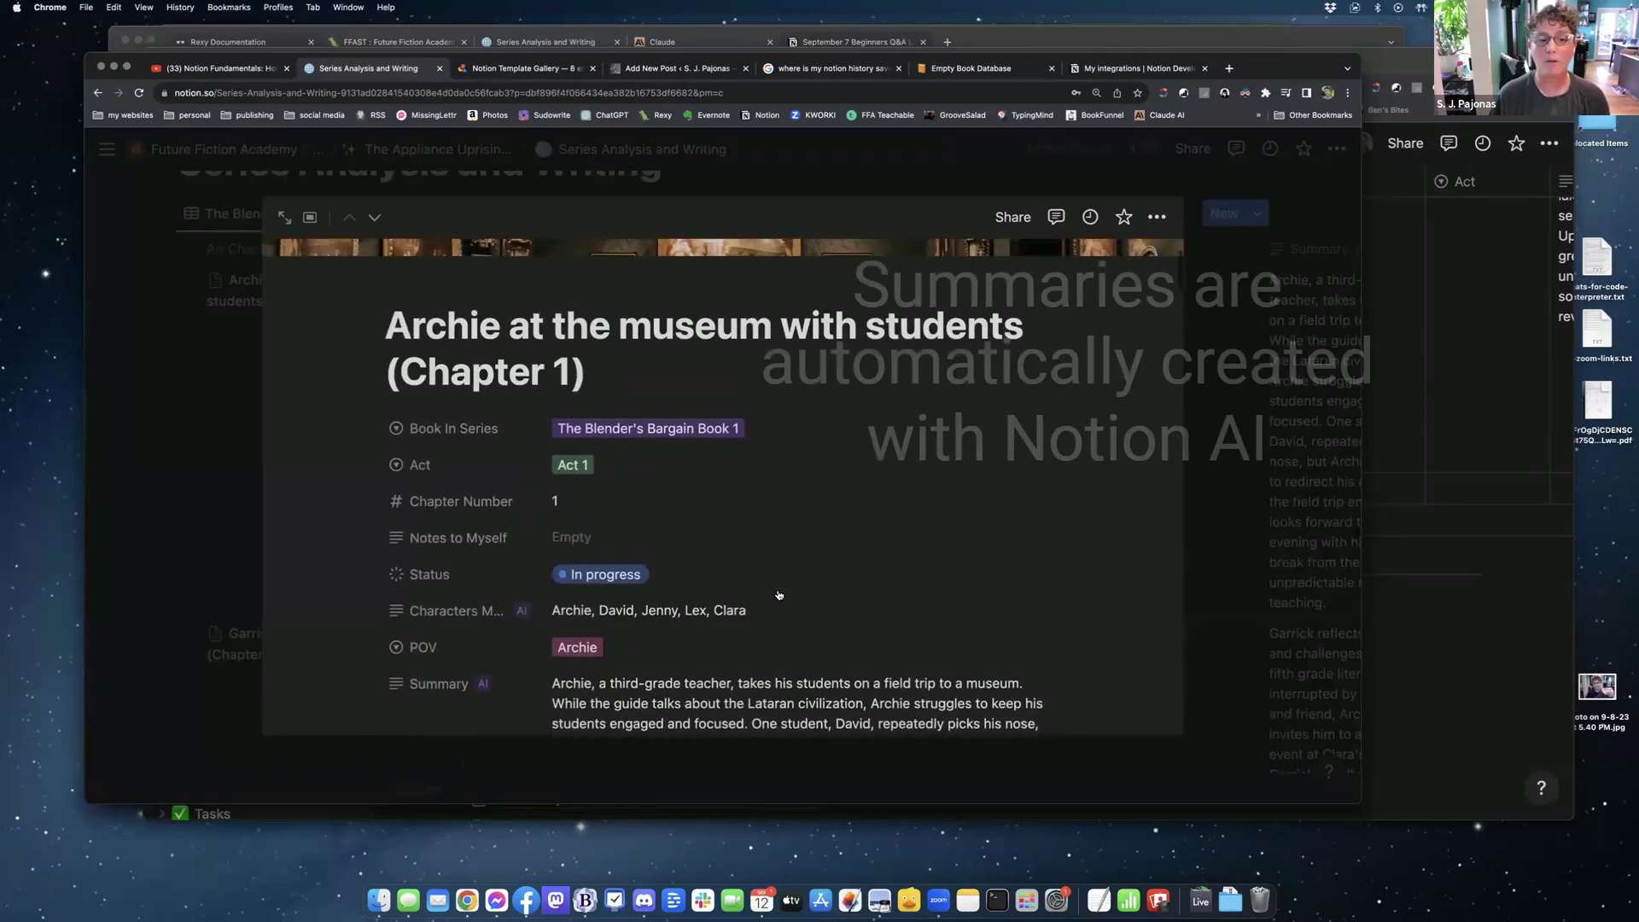
- Read Chapter 1's Summary, Characterization, Plot Points, Setting and story, adding an empty block at the end
scroll(779, 595, down, 4)
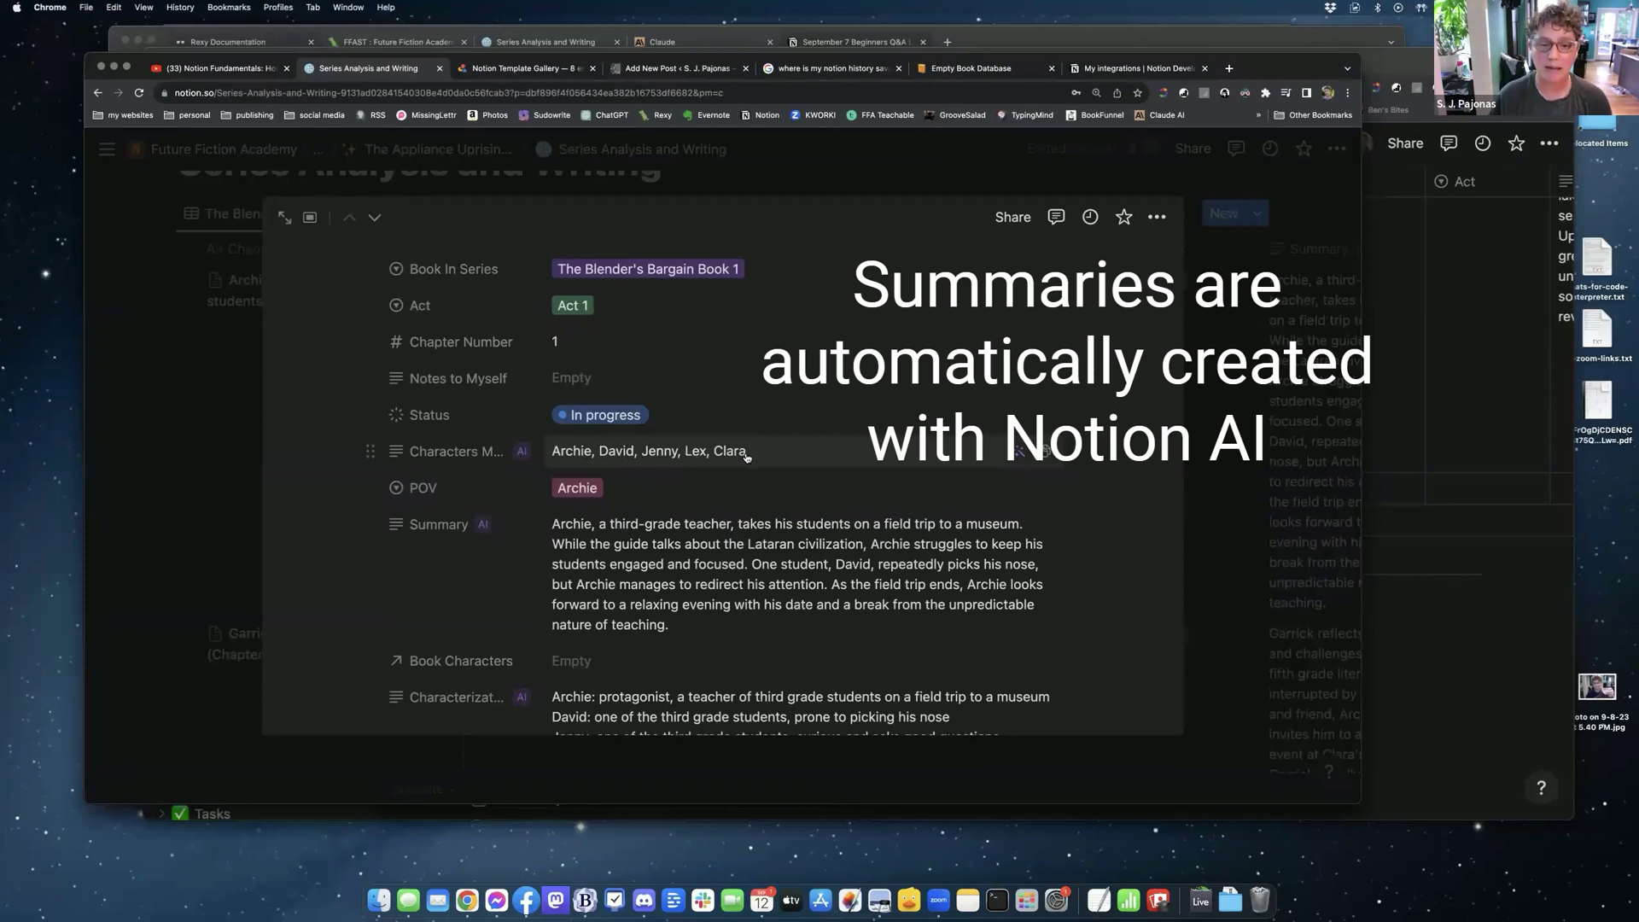
scroll(725, 455, down, 4)
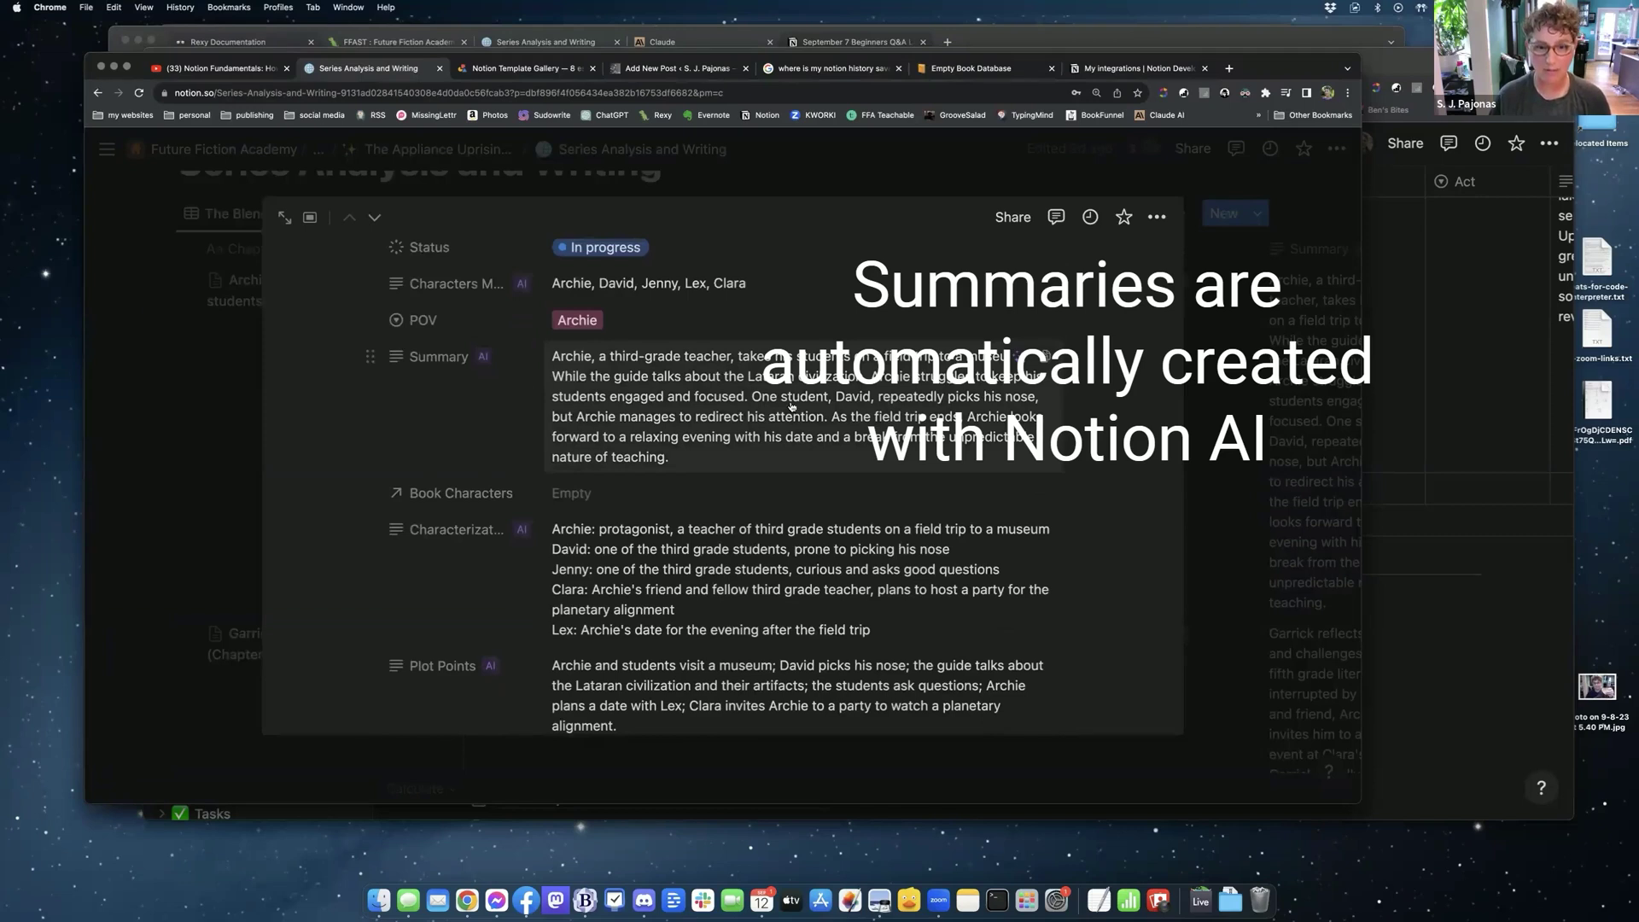
scroll(791, 406, down, 3)
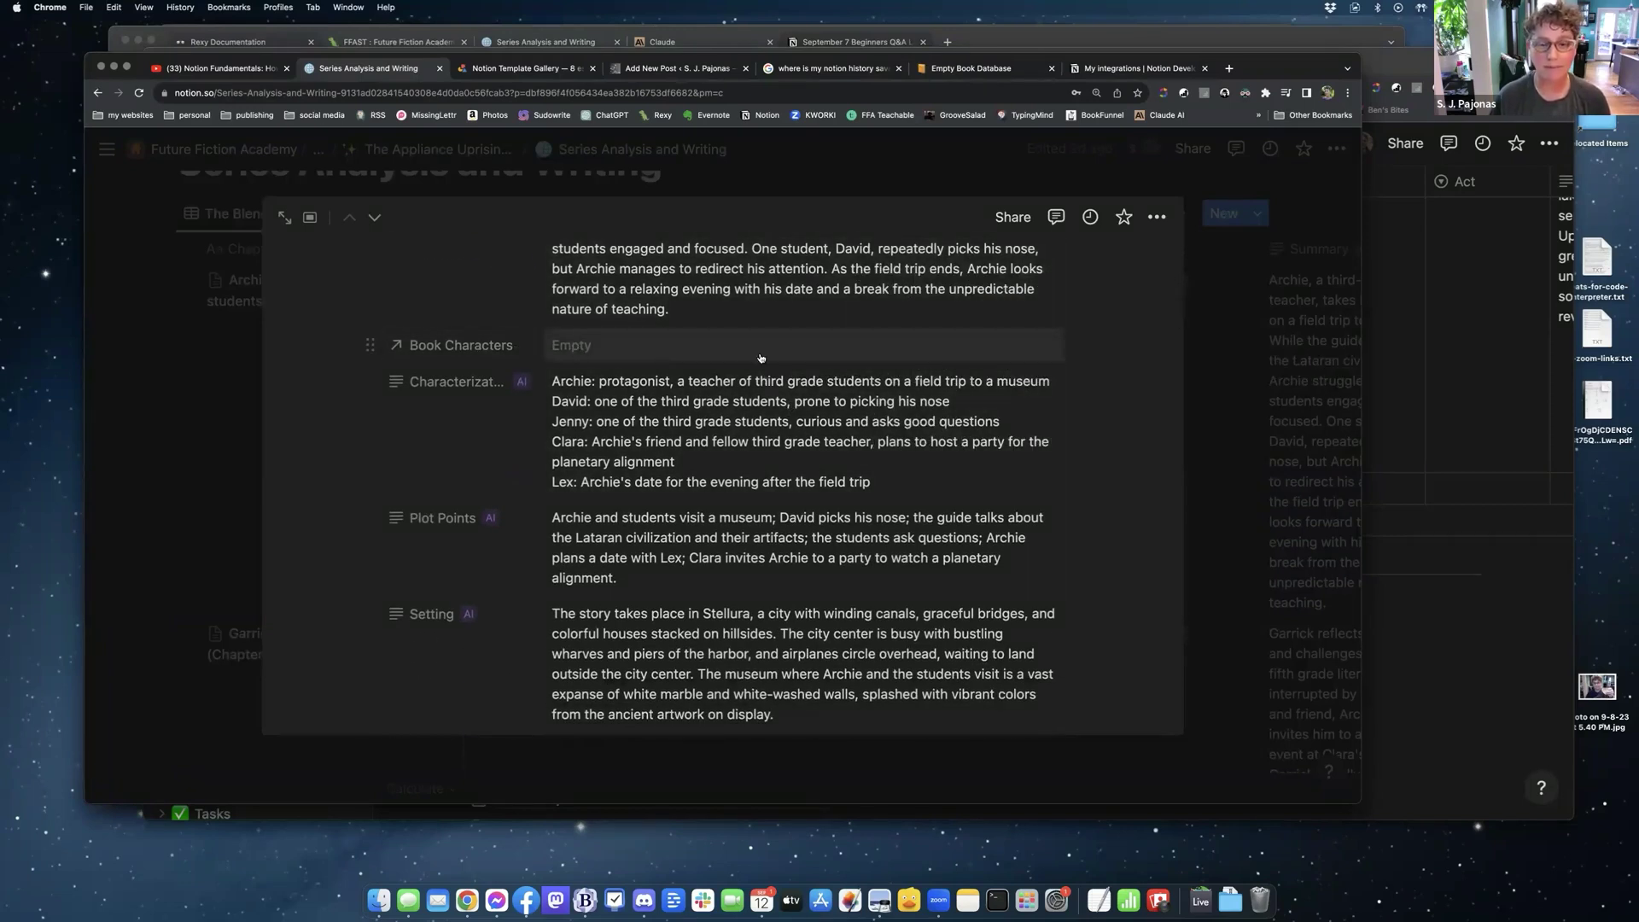
scroll(756, 361, down, 2)
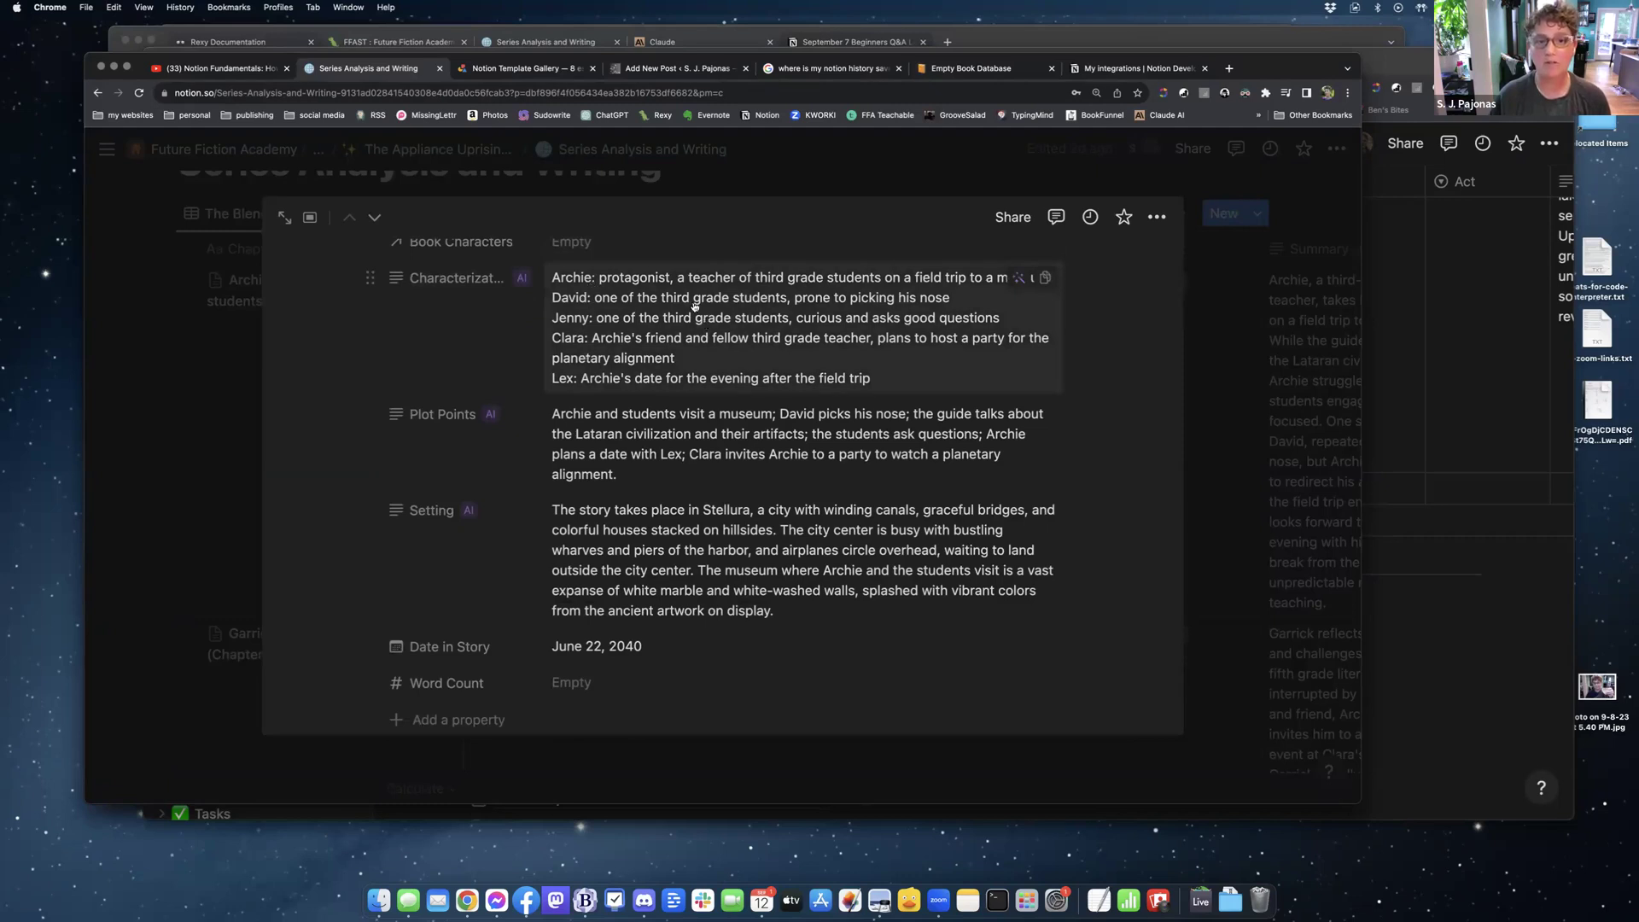
scroll(708, 329, down, 2)
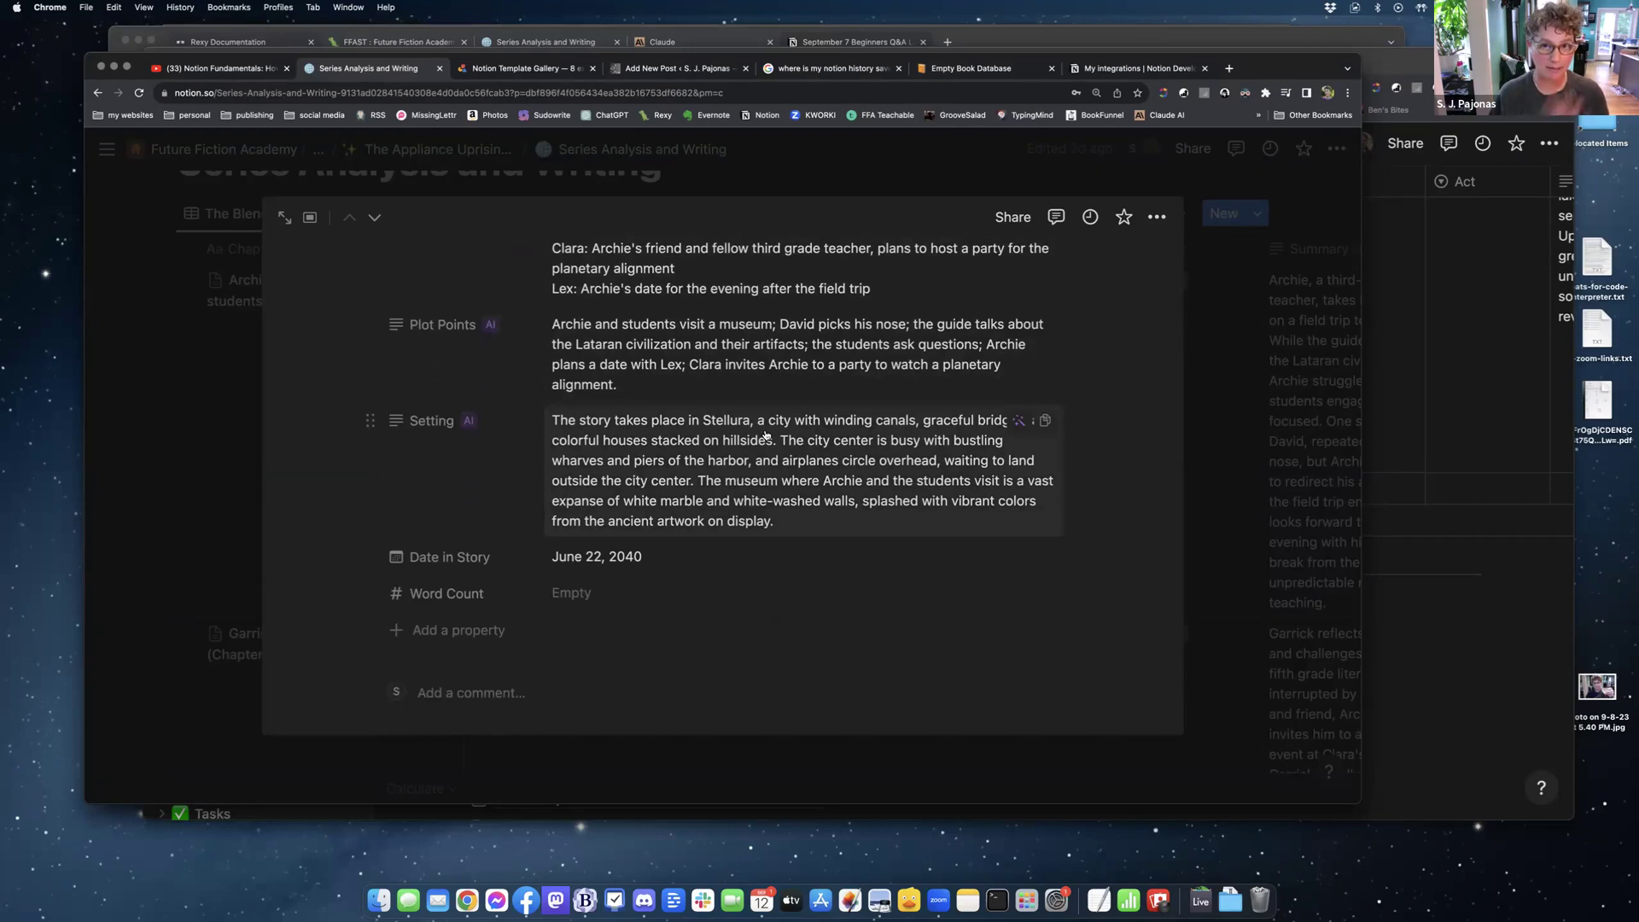
scroll(766, 436, down, 2)
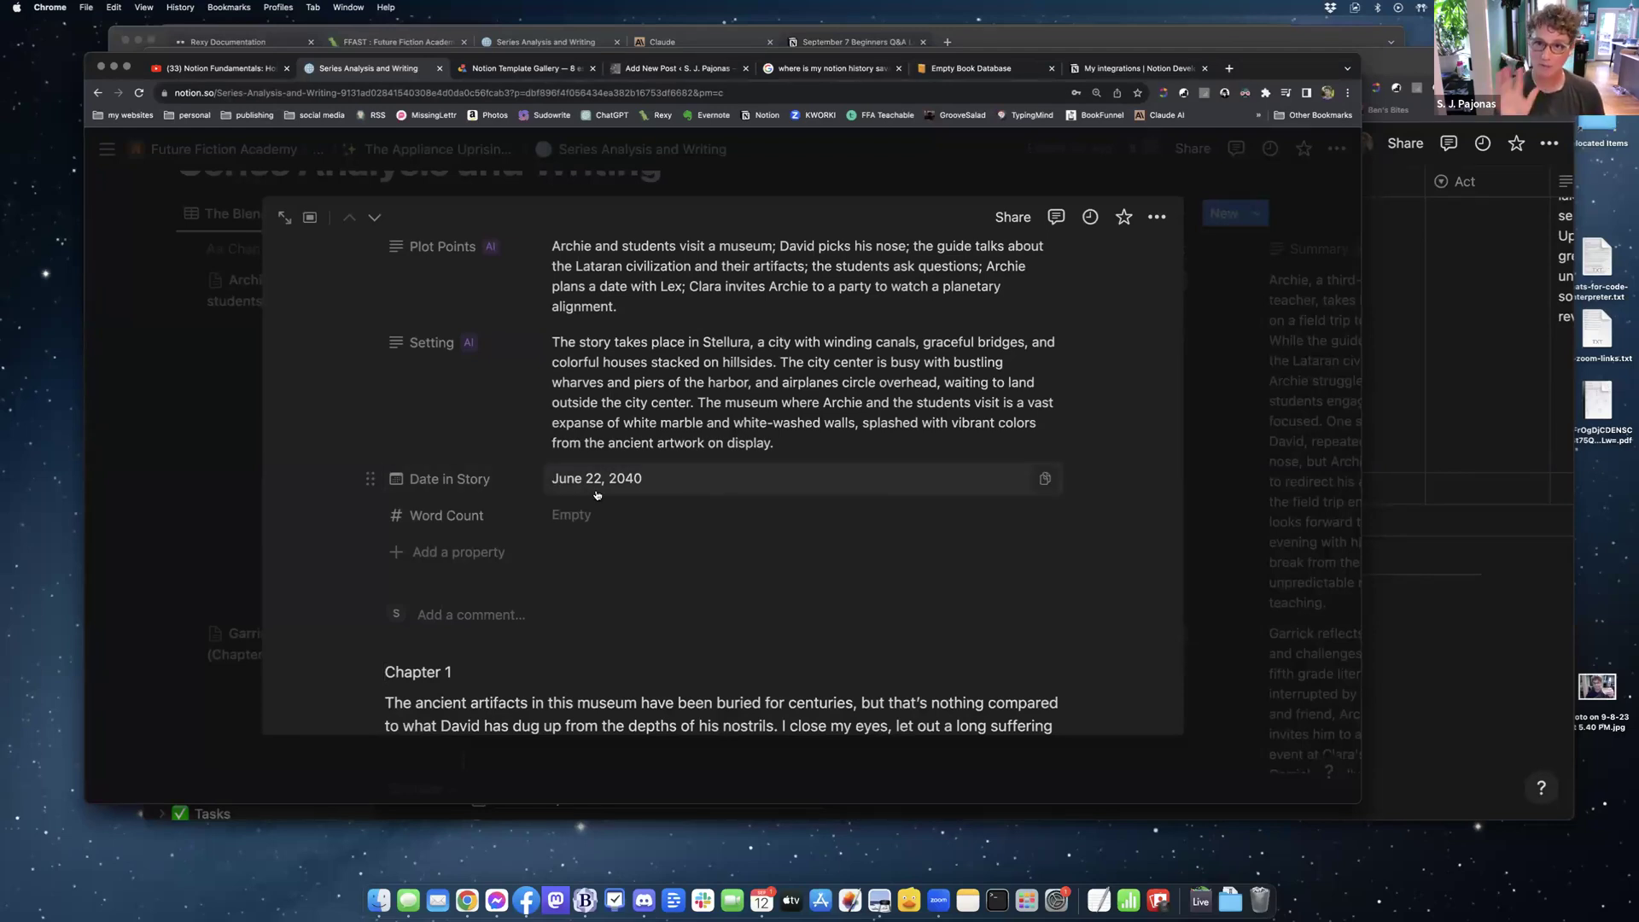
scroll(623, 493, down, 10)
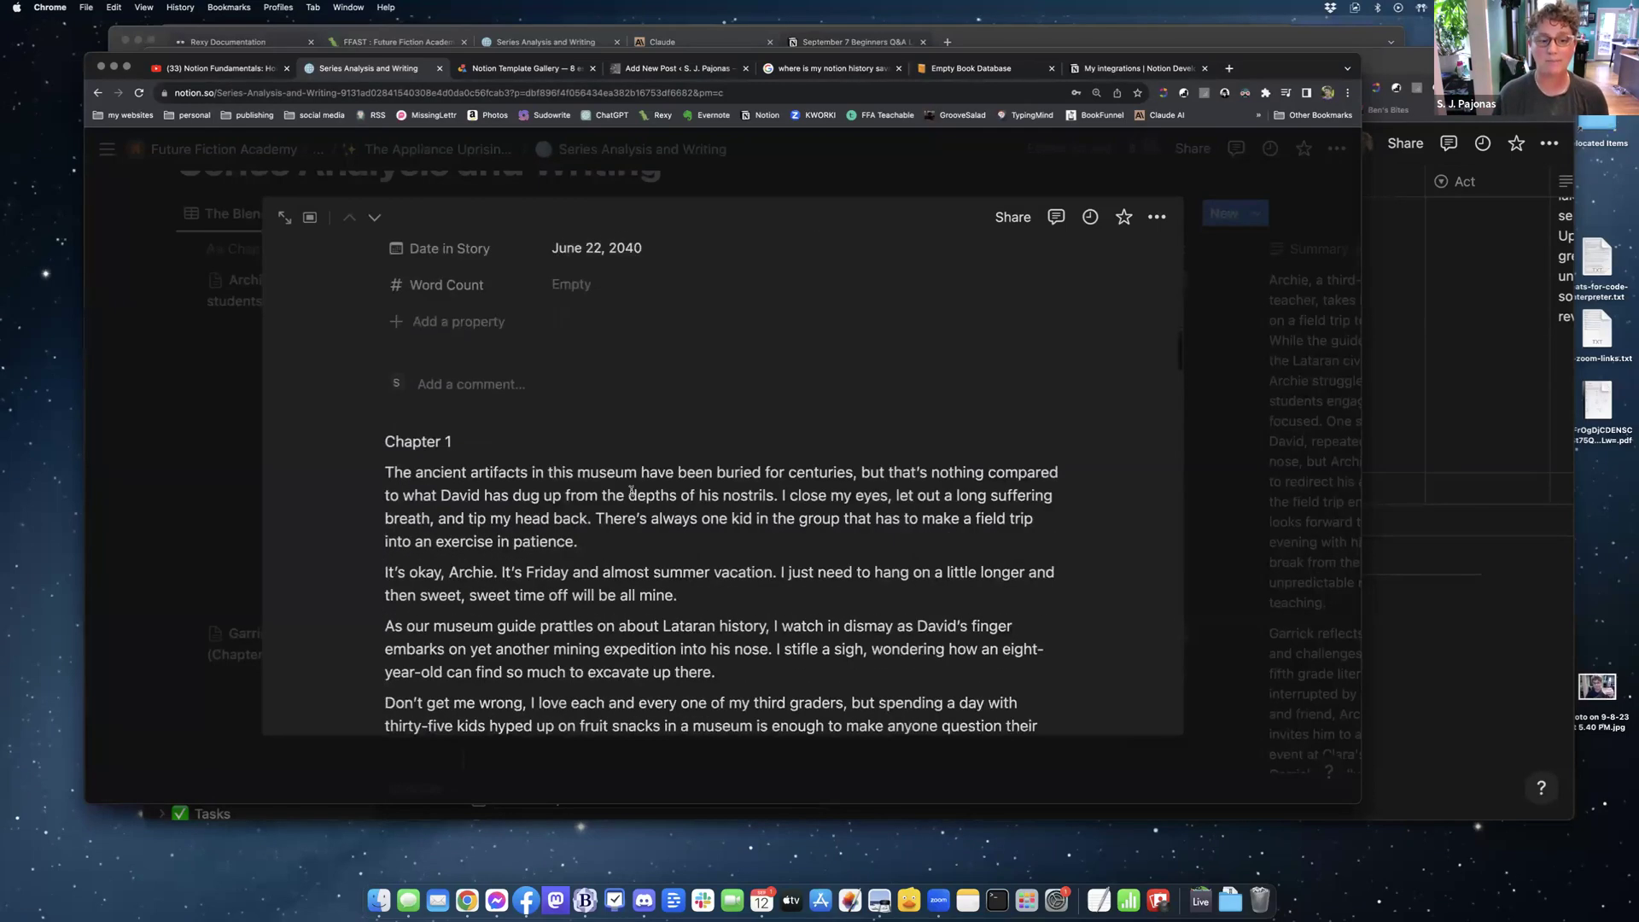
scroll(632, 491, down, 20)
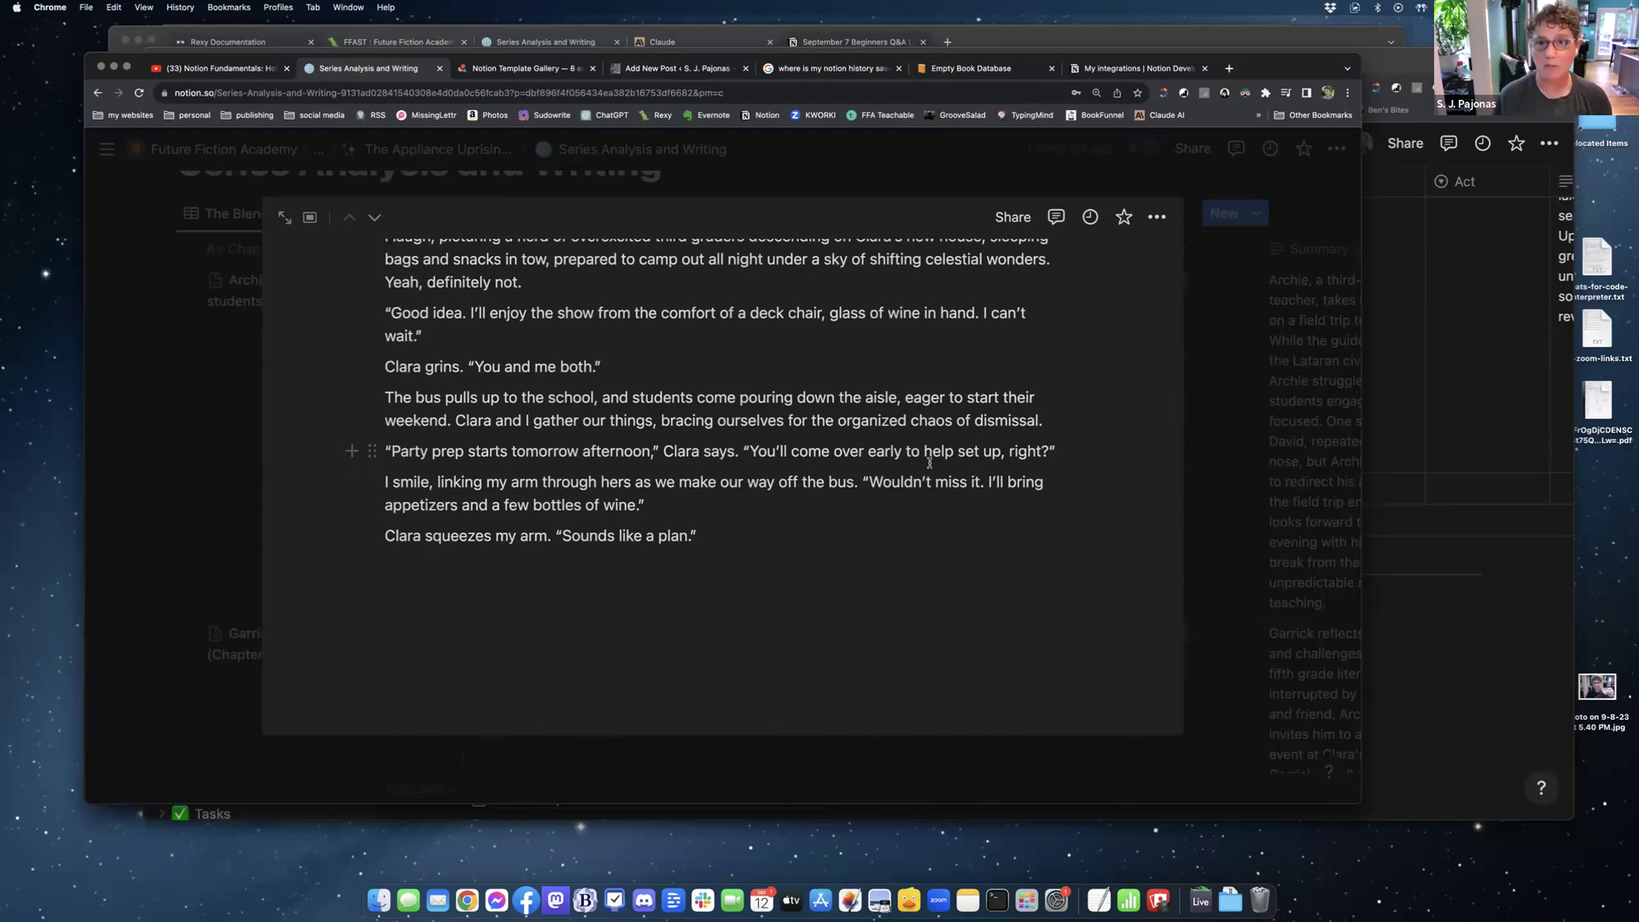
click(781, 586)
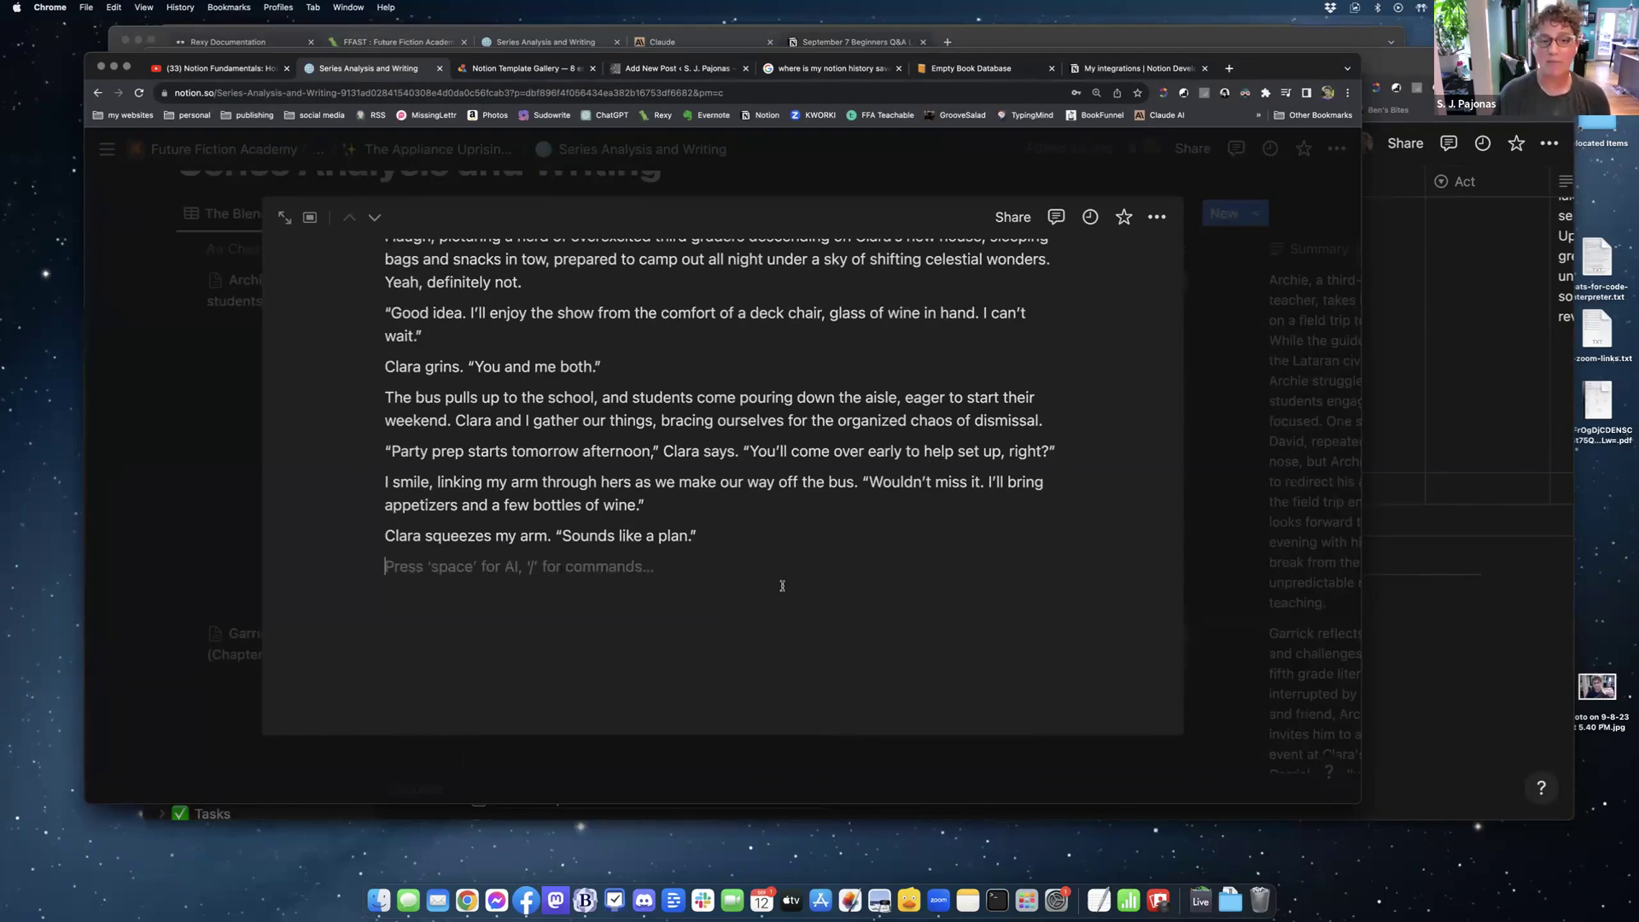
scroll(782, 587, up, 5)
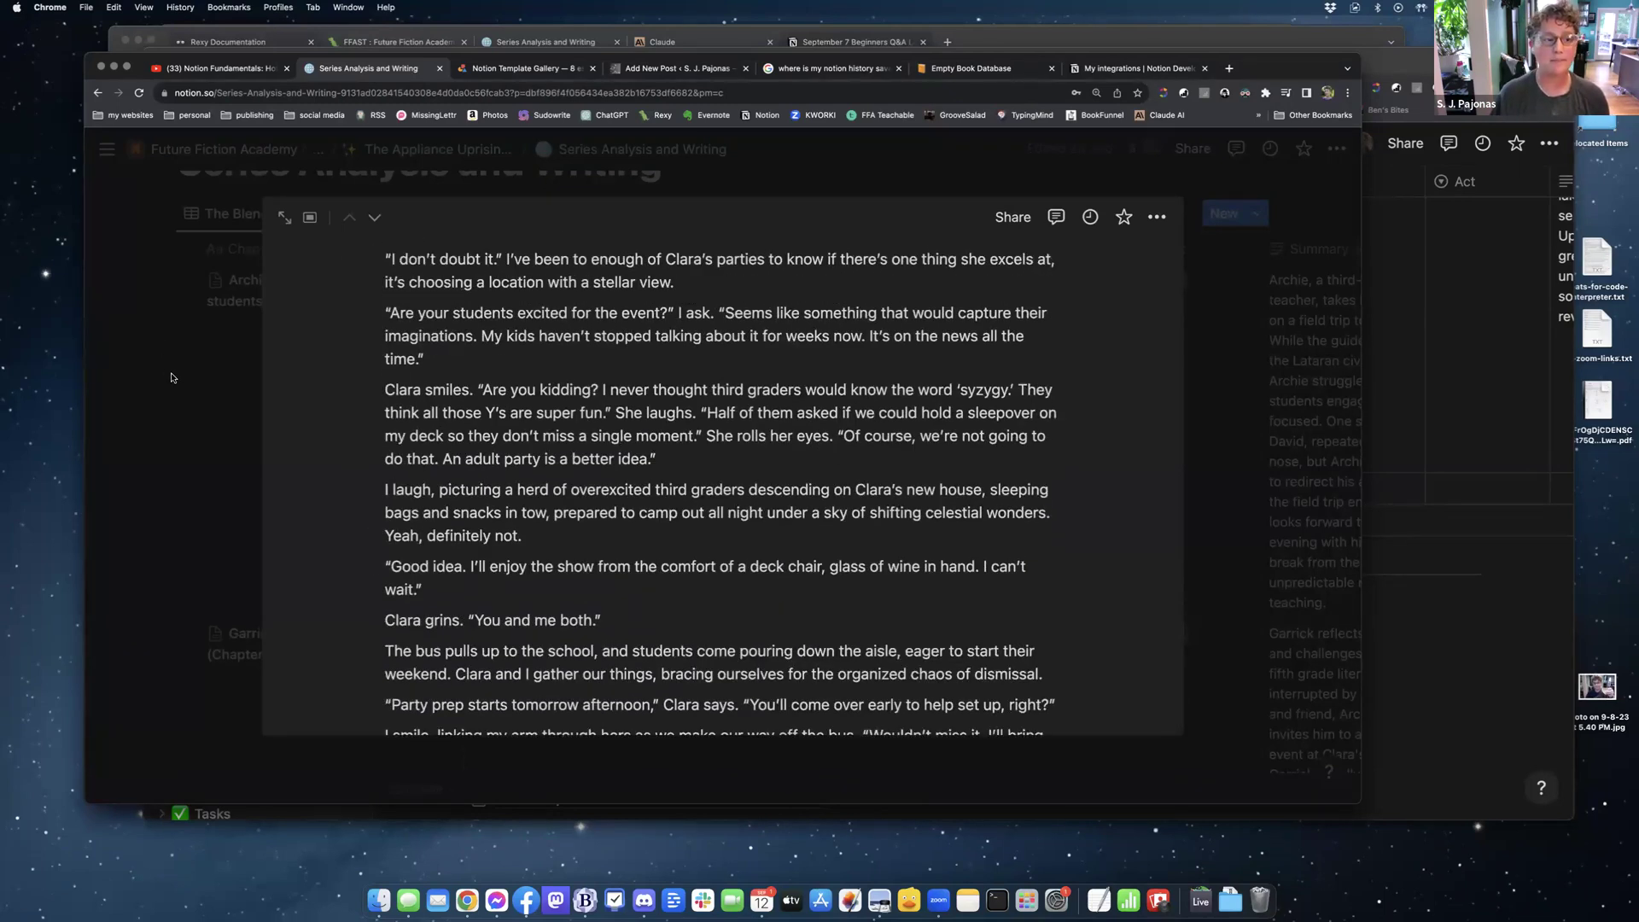
- Close Chapter 1 and switch the Series Analysis and Writing view to Gallery cards
click(171, 377)
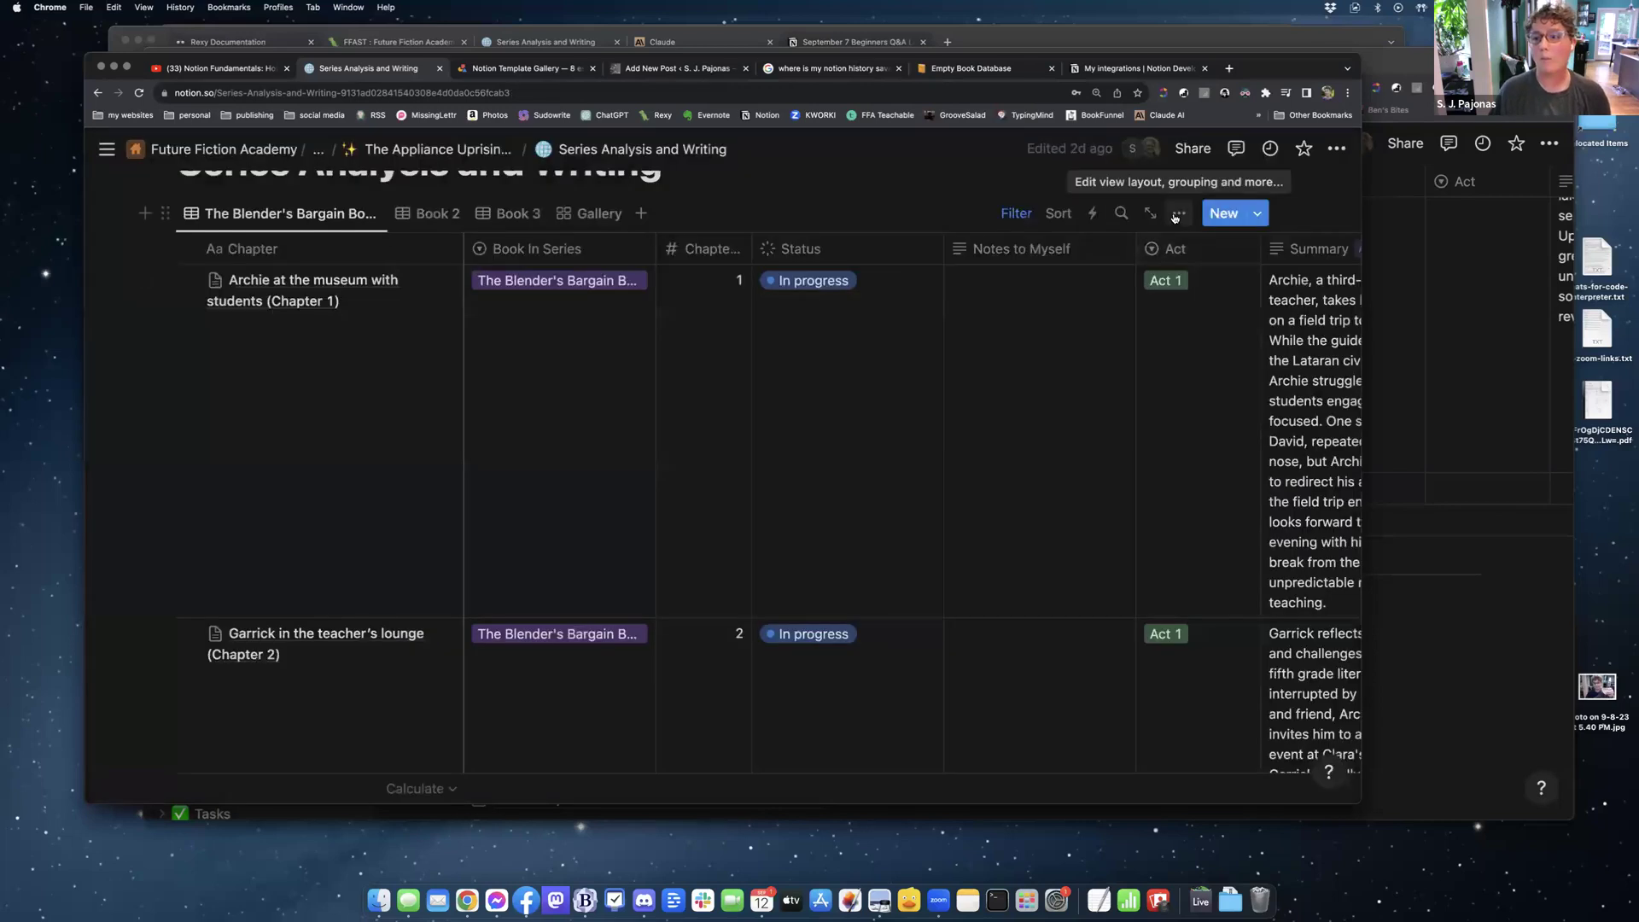
click(1178, 215)
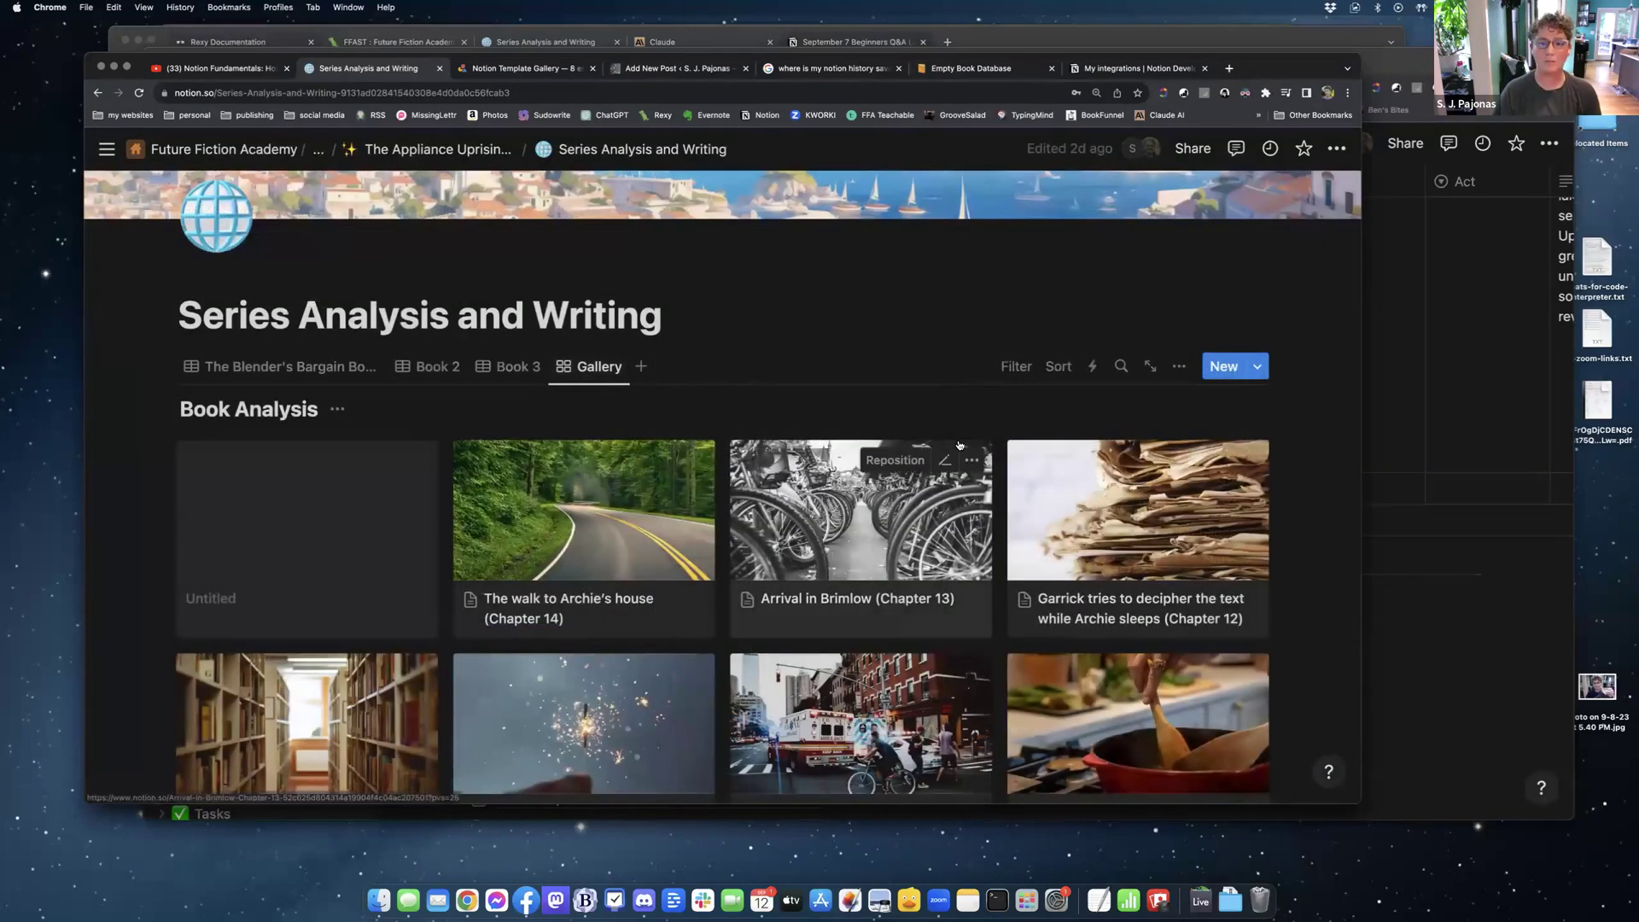
scroll(960, 445, down, 5)
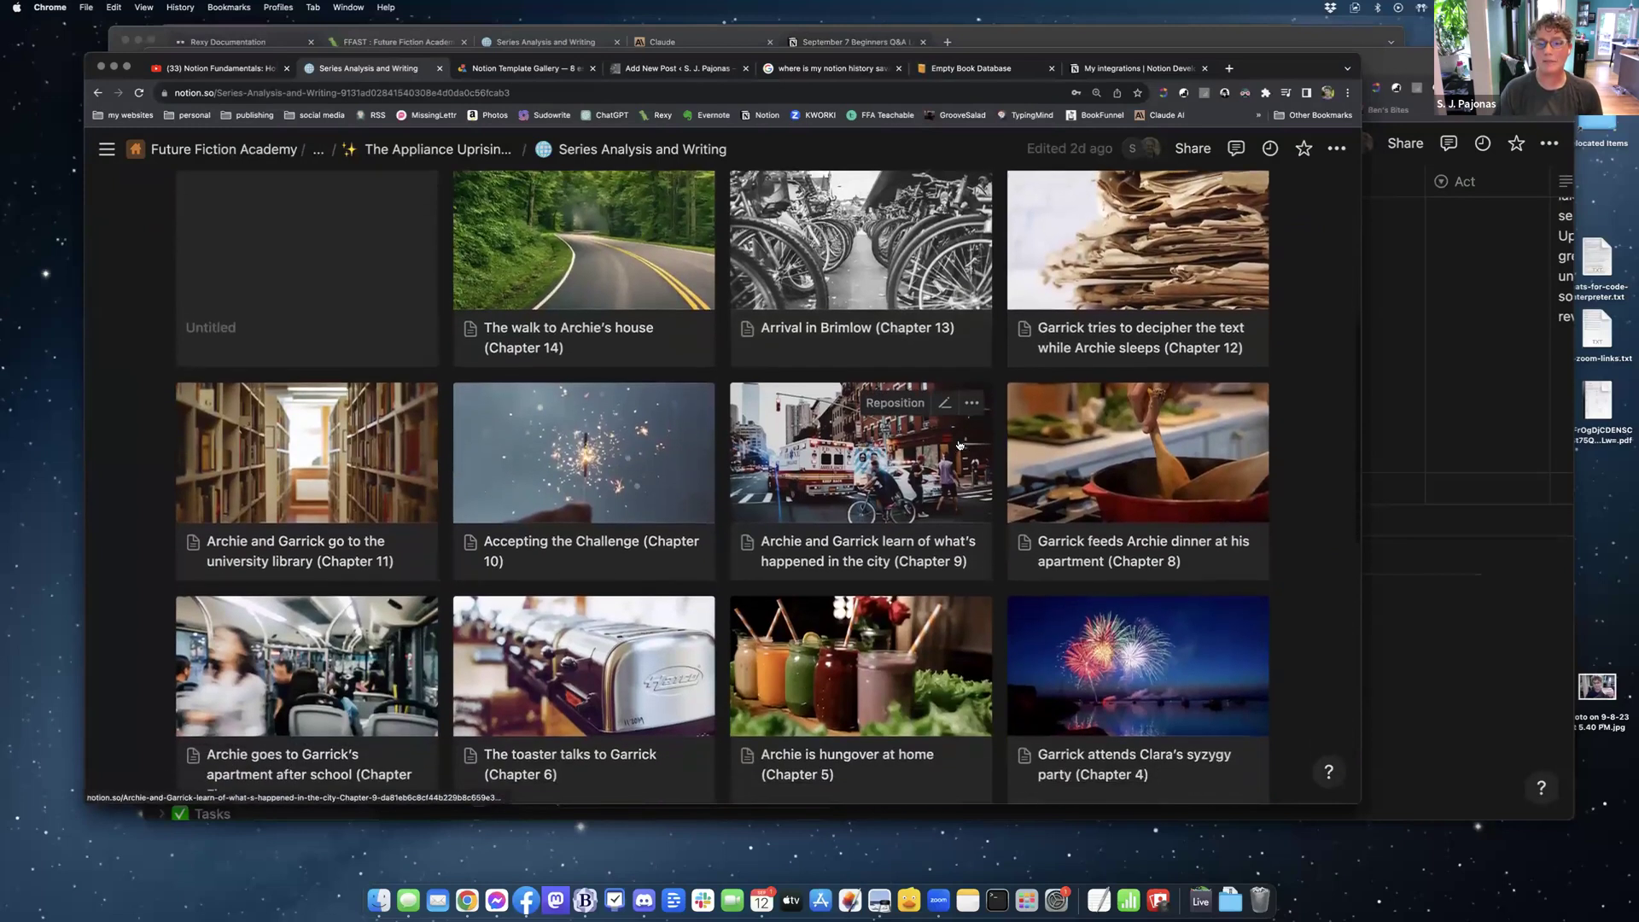
scroll(960, 445, down, 2)
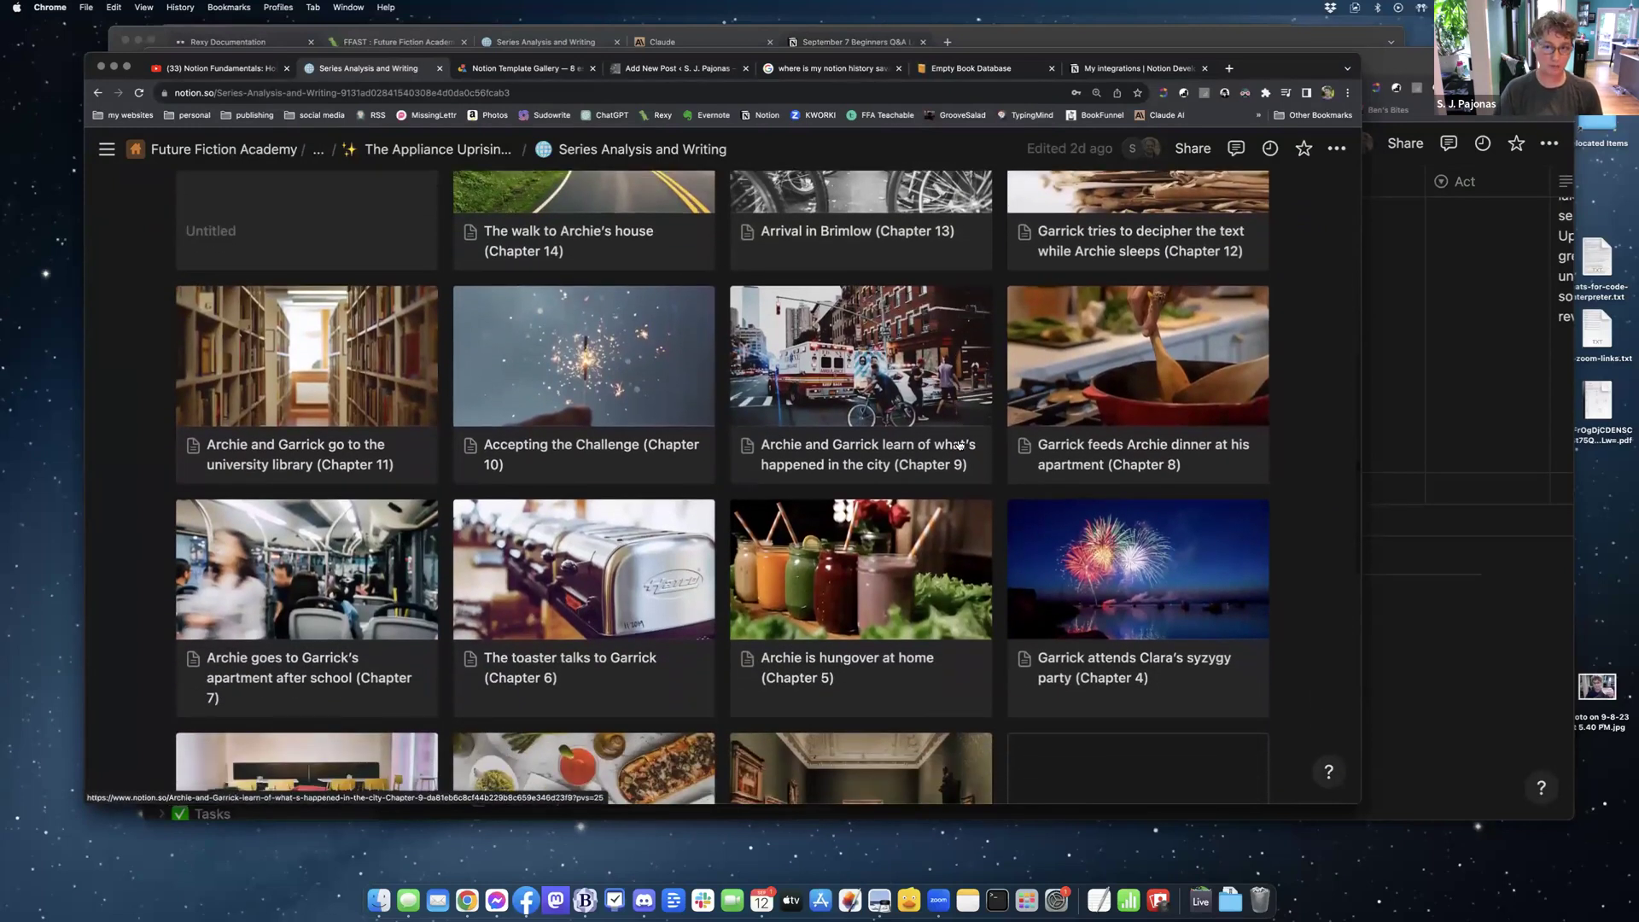
scroll(959, 444, down, 3)
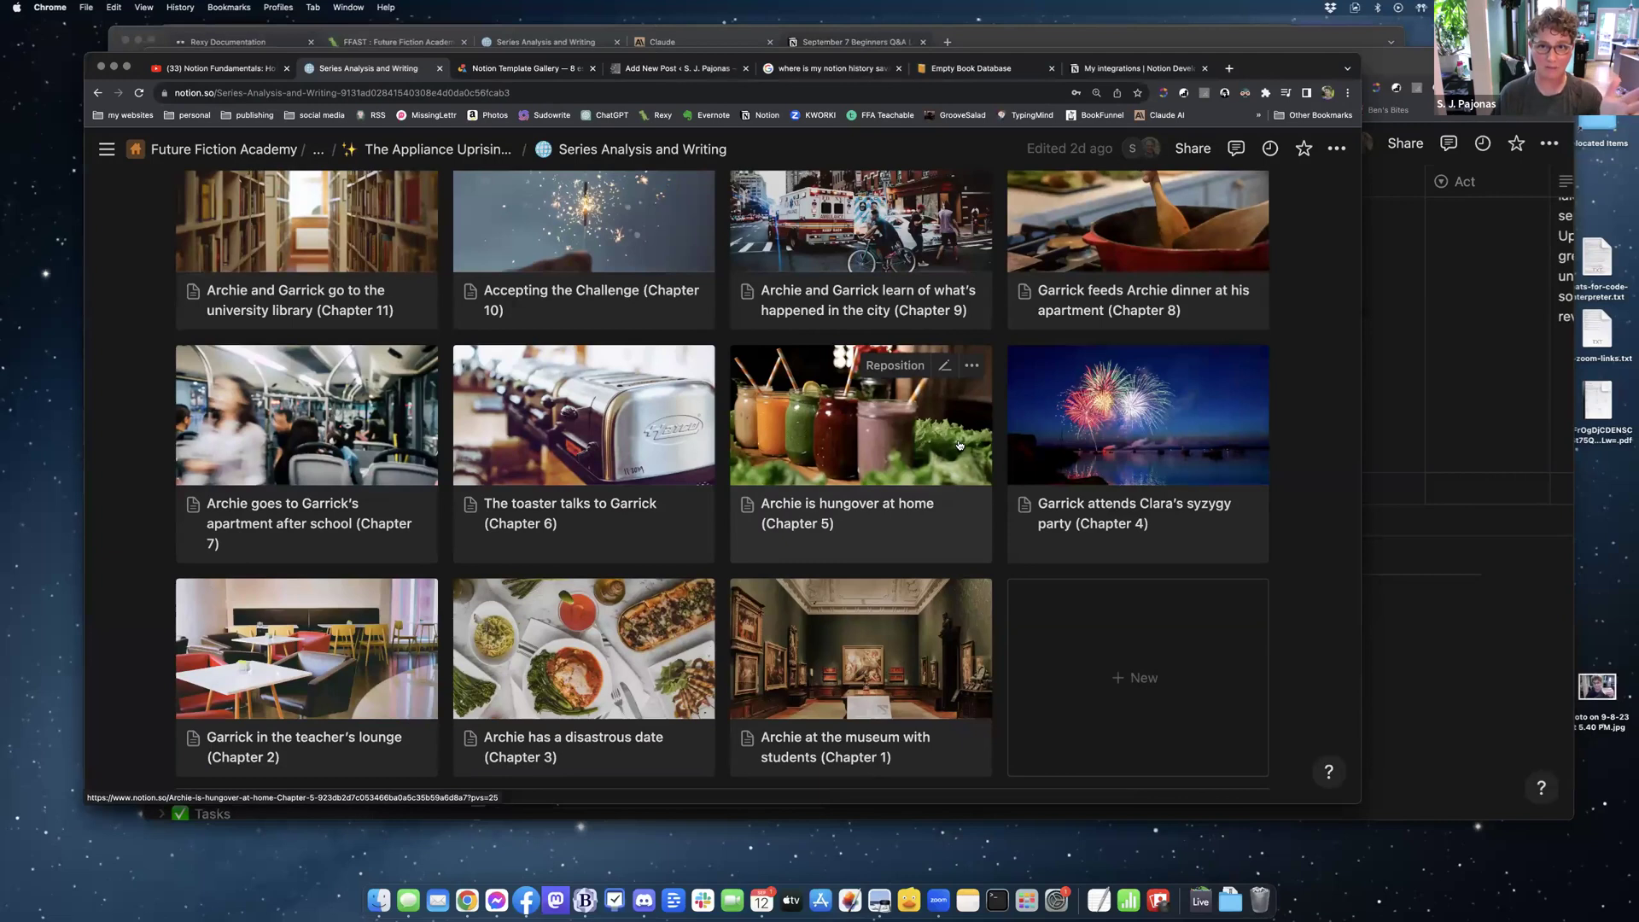
scroll(946, 461, down, 10)
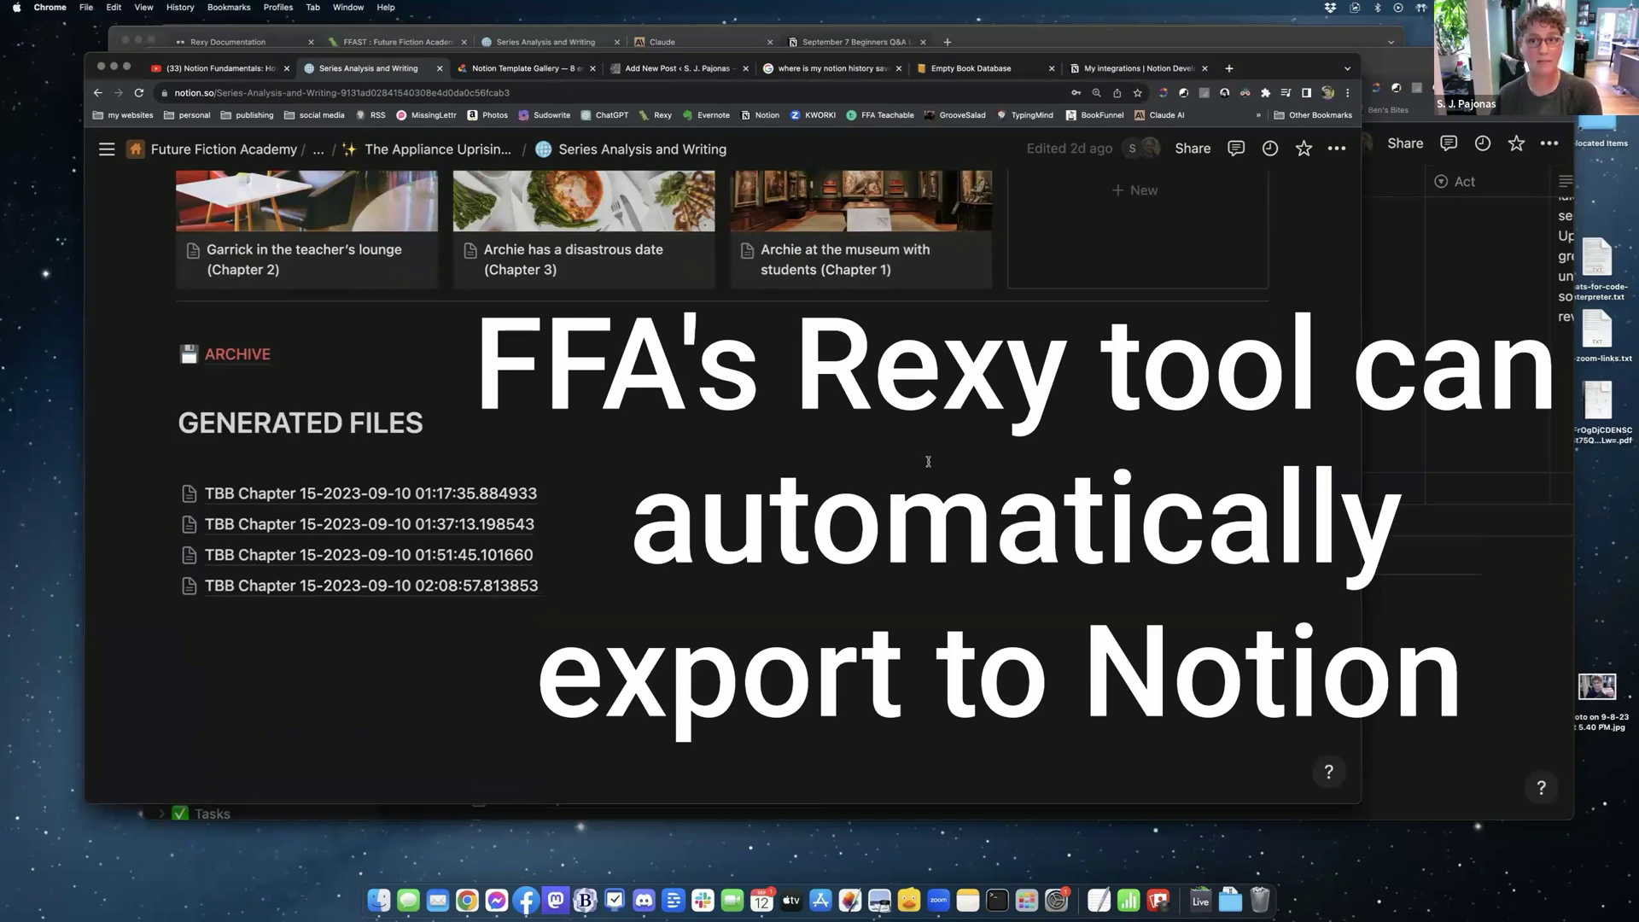
- Select the page URL, then add an empty block below the last TBB Chapter 15 file
click(561, 91)
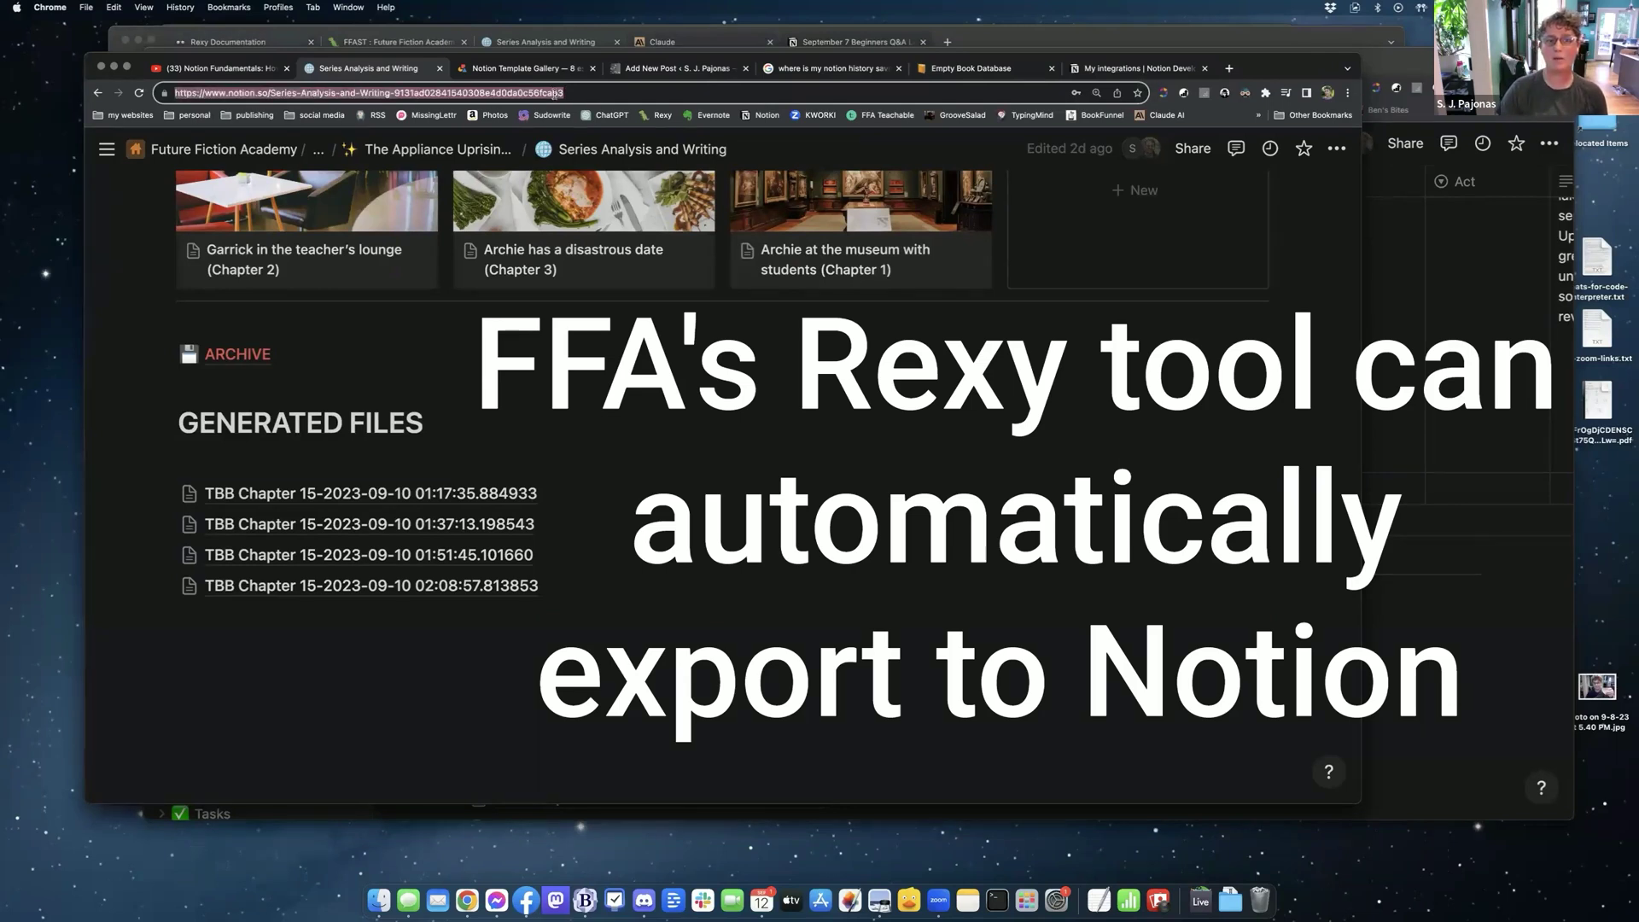
click(582, 91)
triple_click(582, 91)
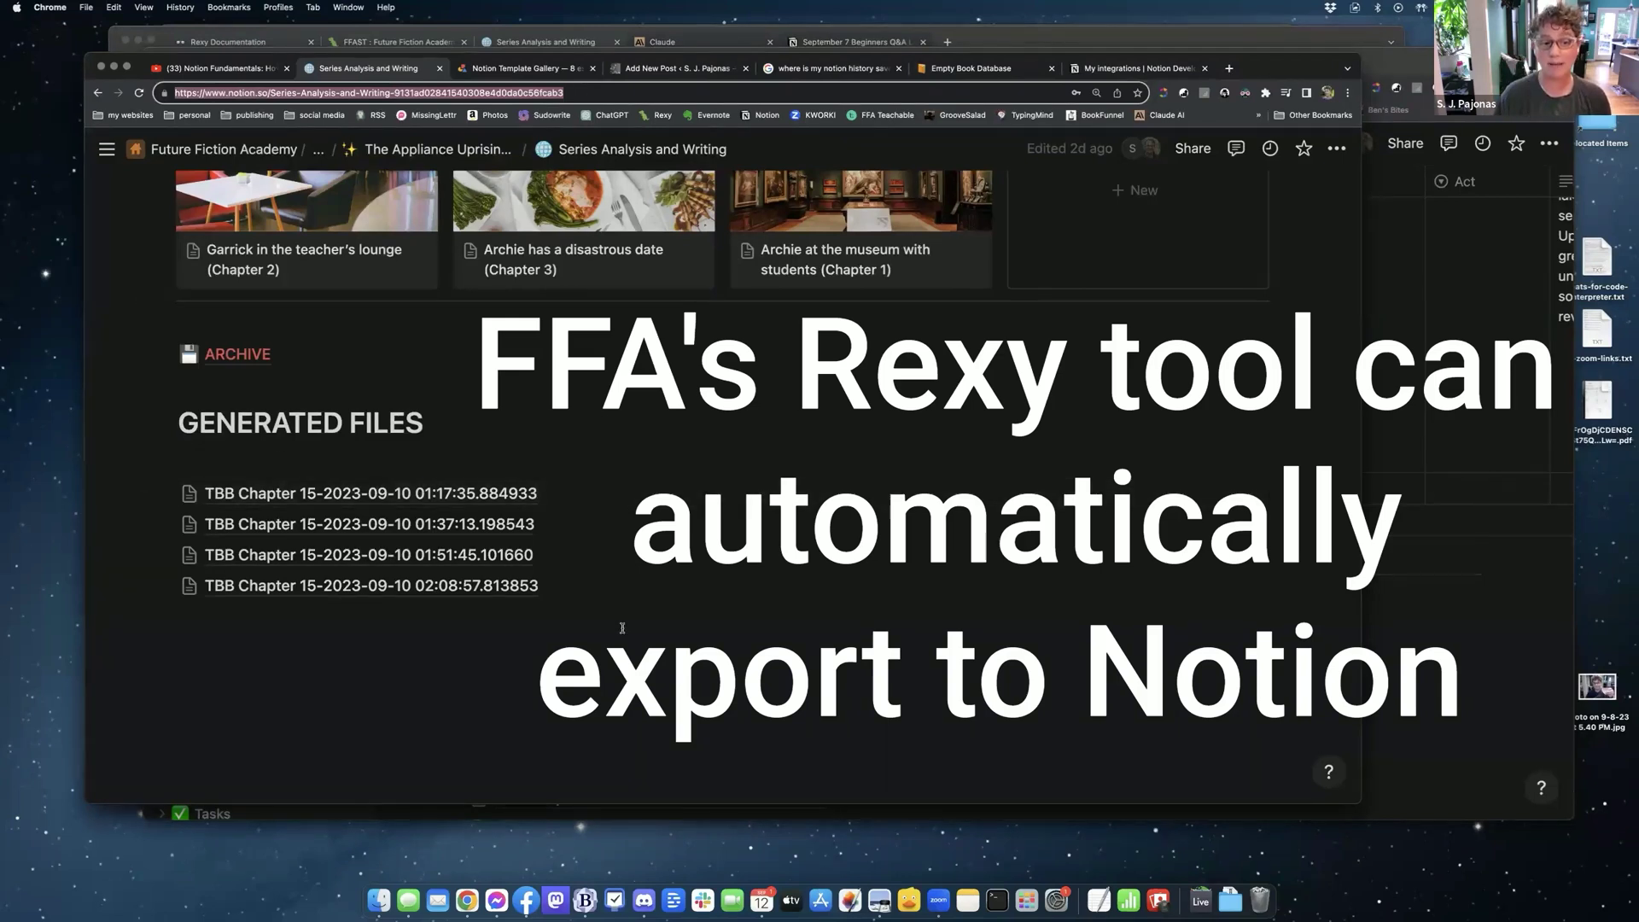
click(267, 599)
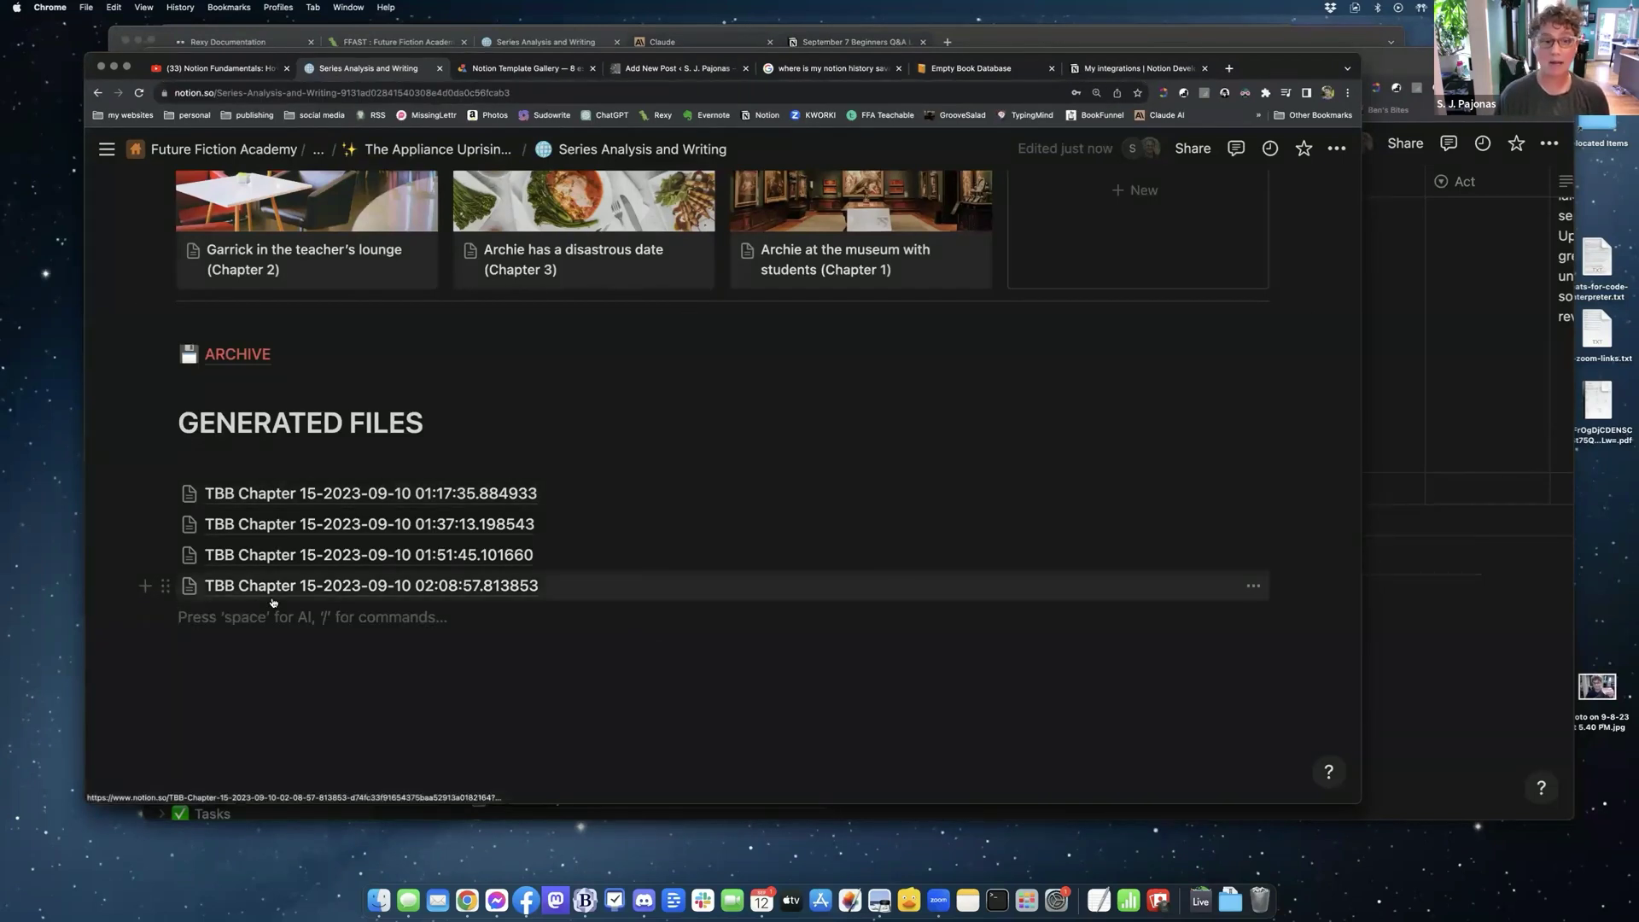